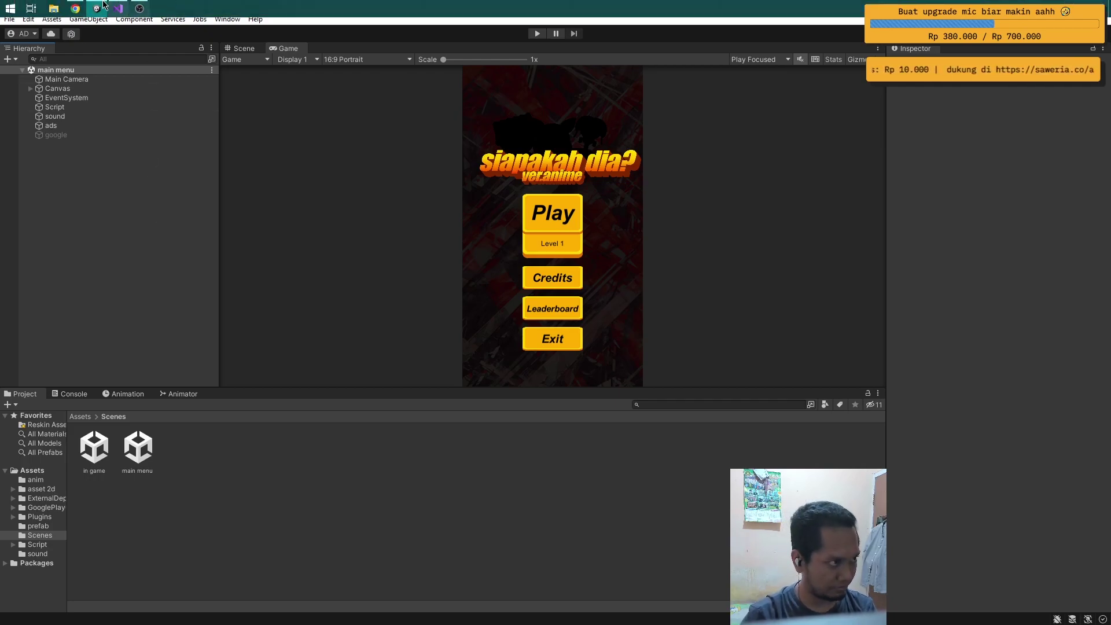
Google 'playfab' in a new Chrome tab, open the official PlayFab site, and close the duplicate tab.
left_click(103, 5)
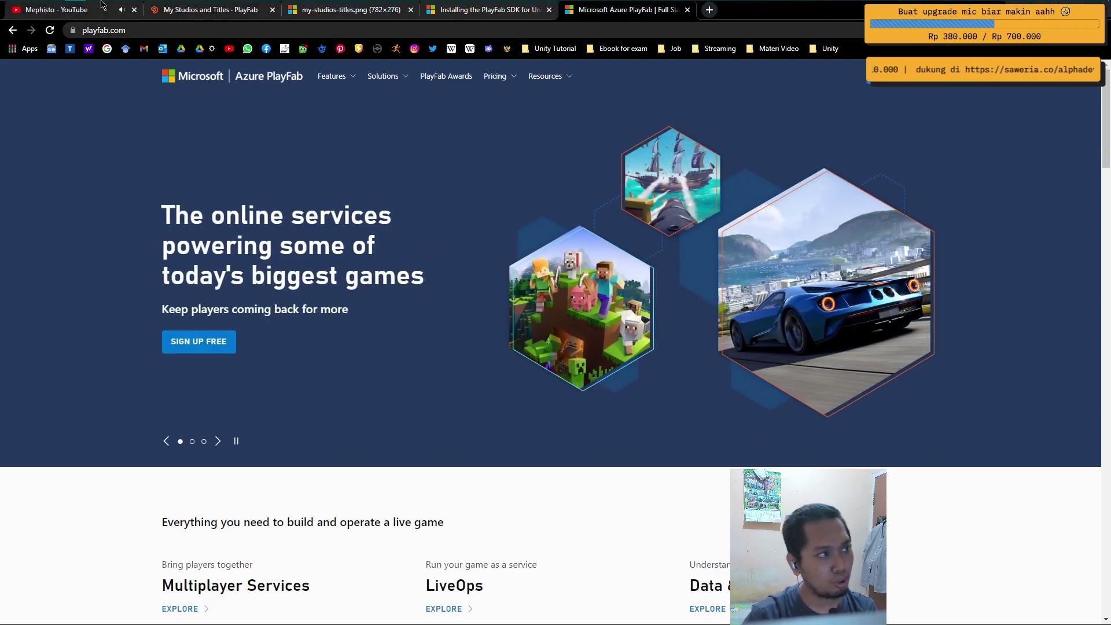
left_click(158, 5)
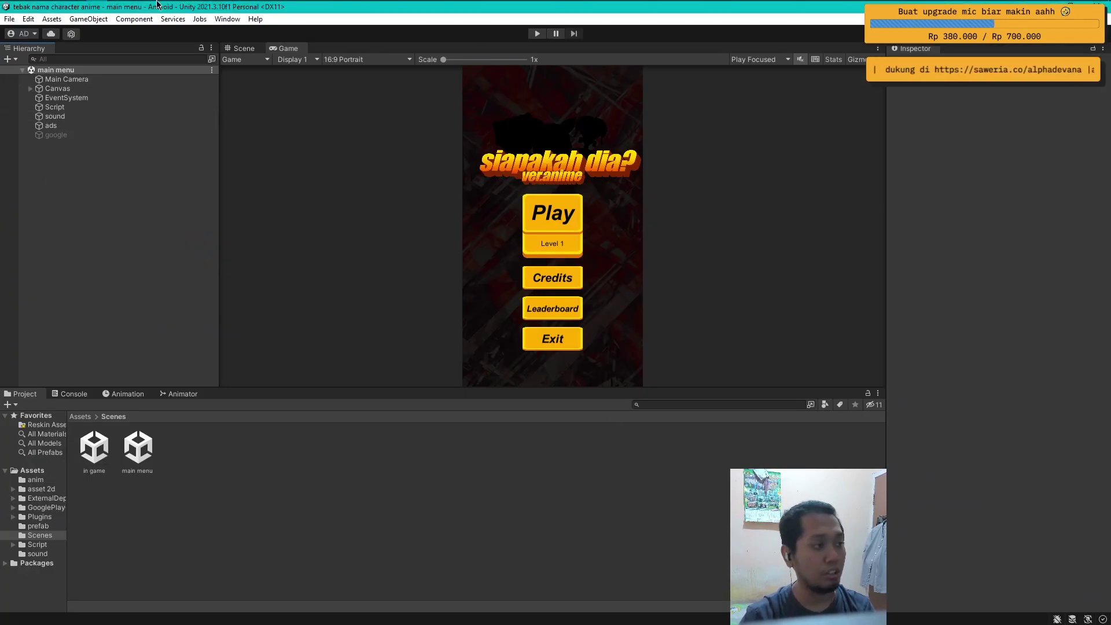
left_click(103, 5)
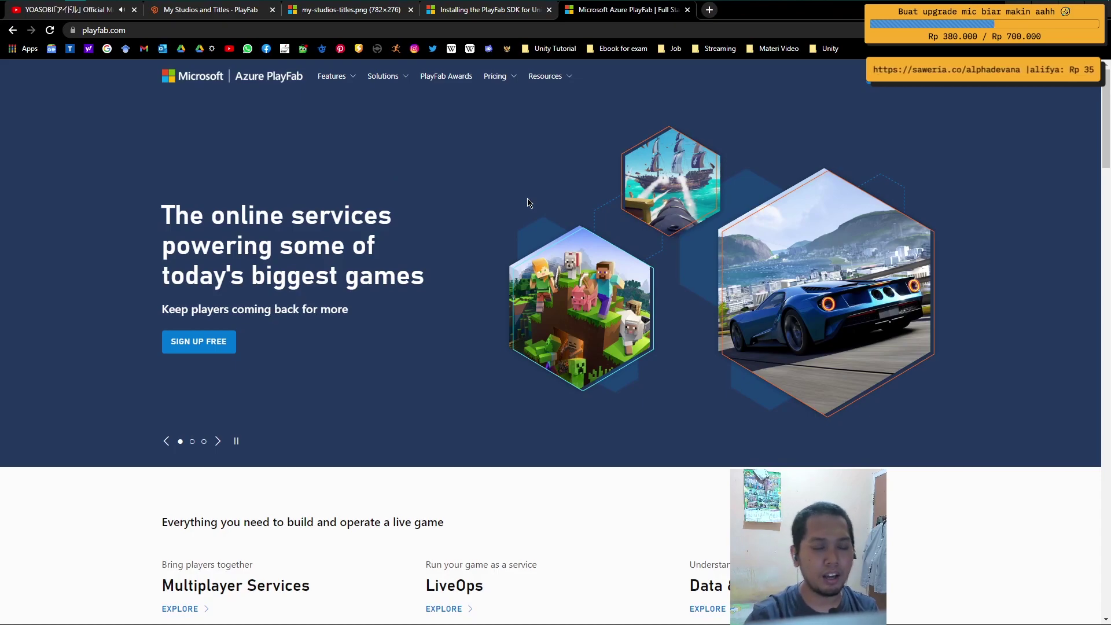
left_click(709, 10)
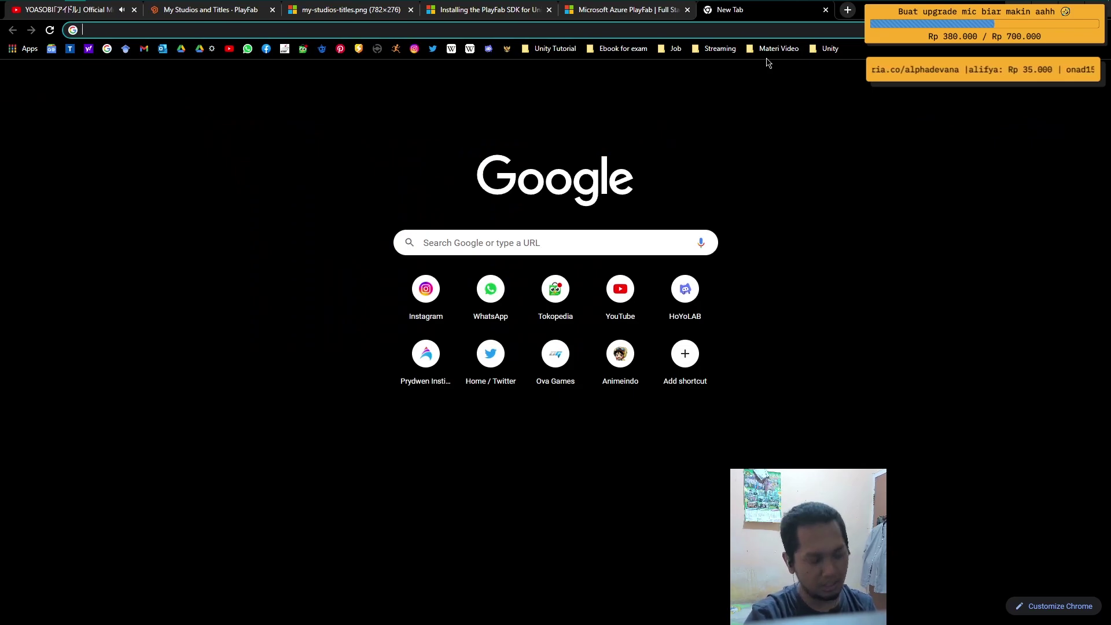
type("playfabn")
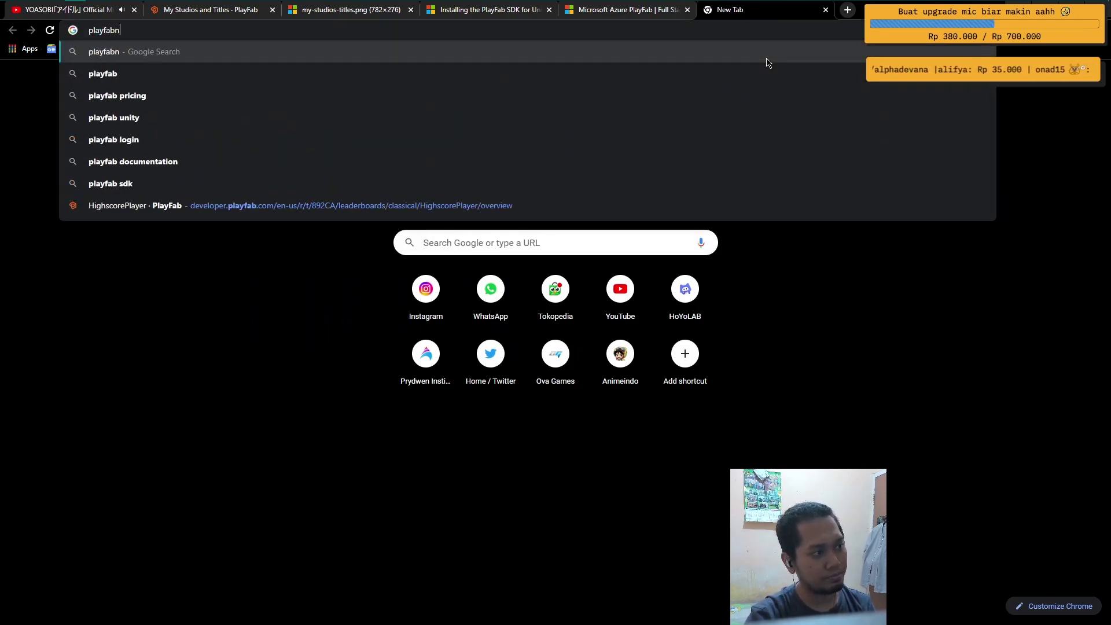
key("BackSpace")
key("Return")
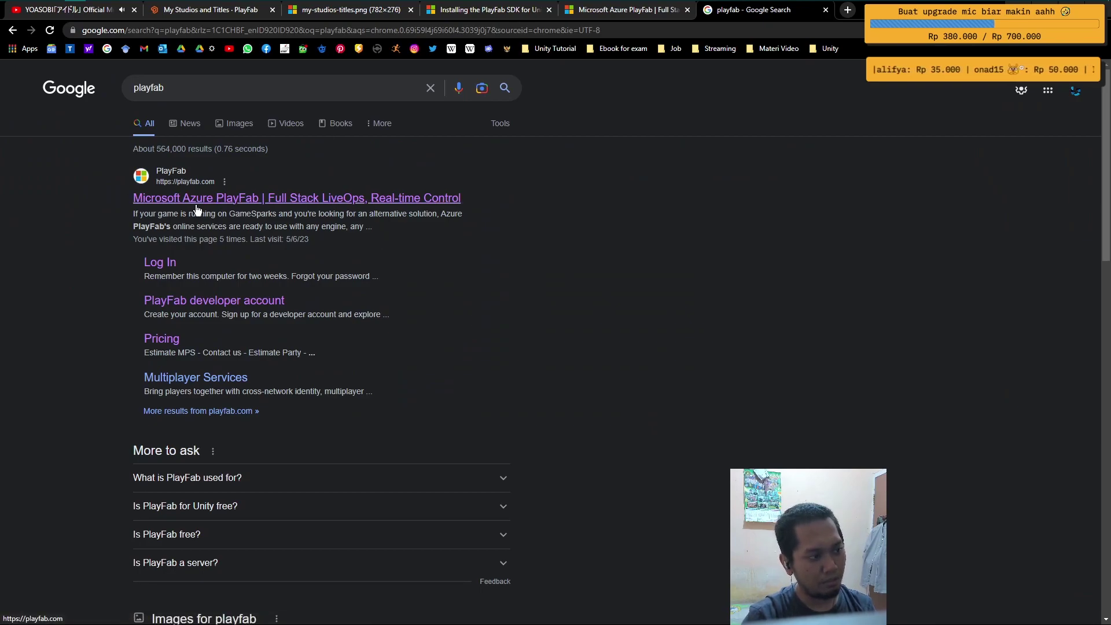
left_click(219, 202)
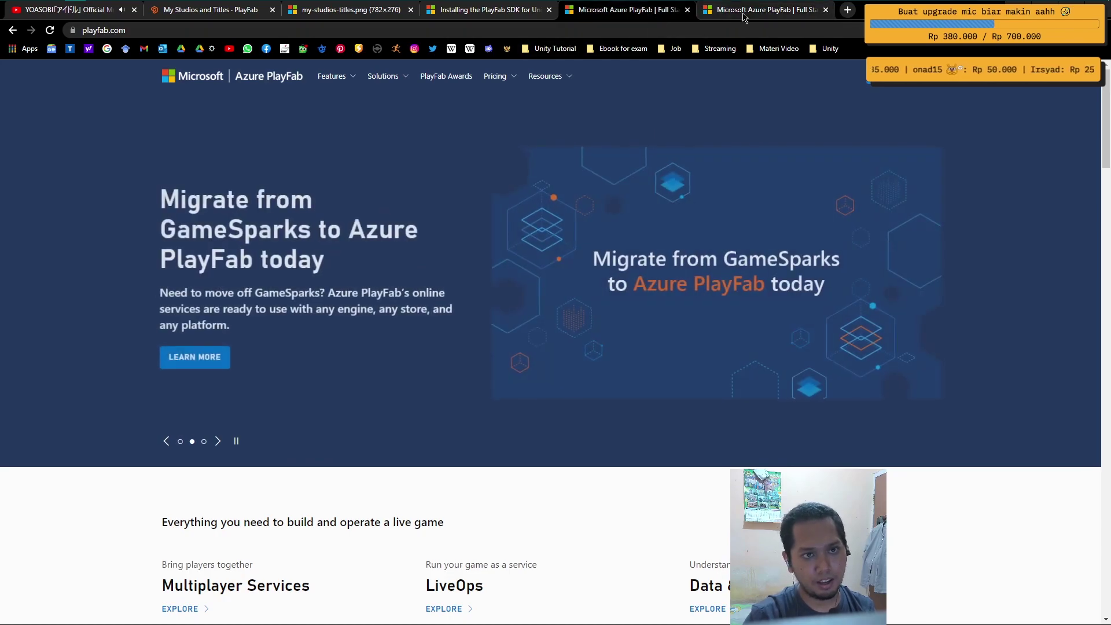
left_click(826, 10)
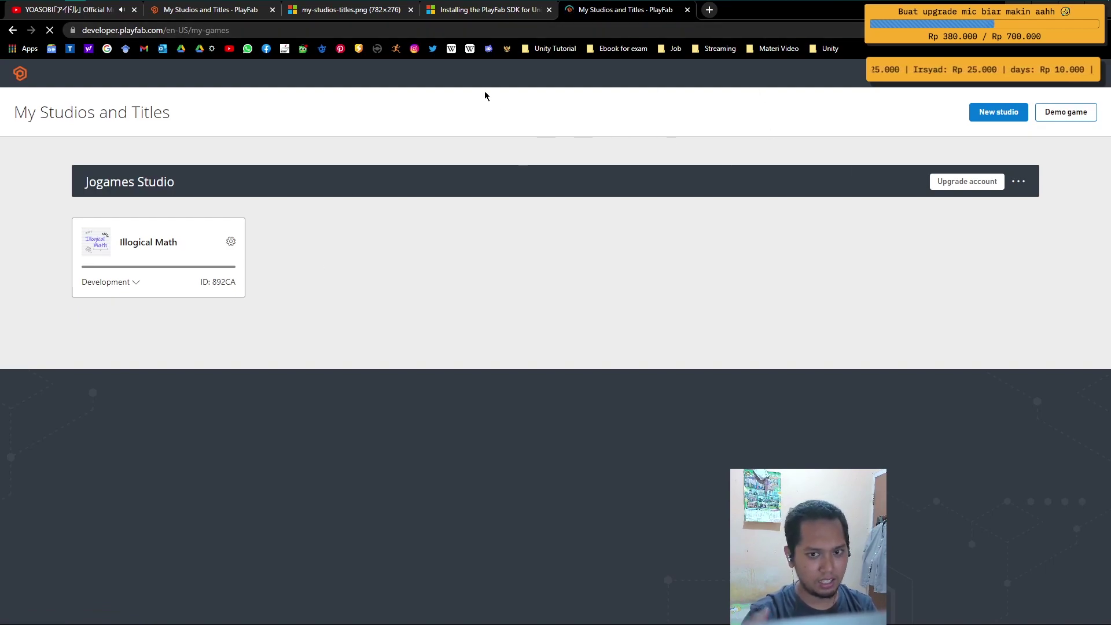
Switch to the live My Studios and Titles page and close the extra tab.
left_click(409, 14)
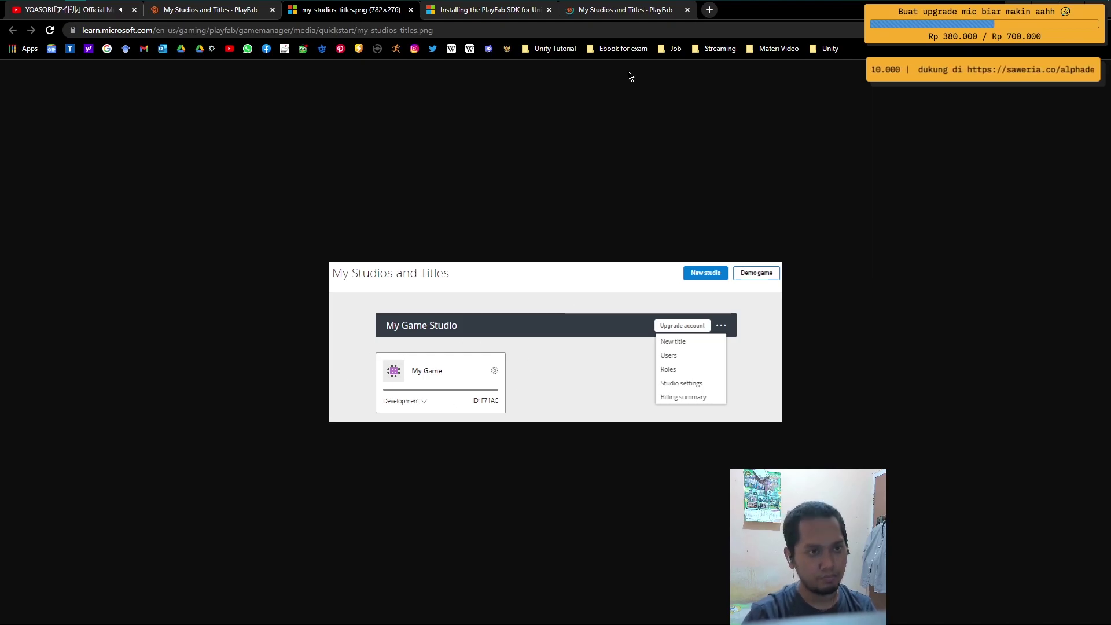
left_click(634, 12)
left_click(687, 10)
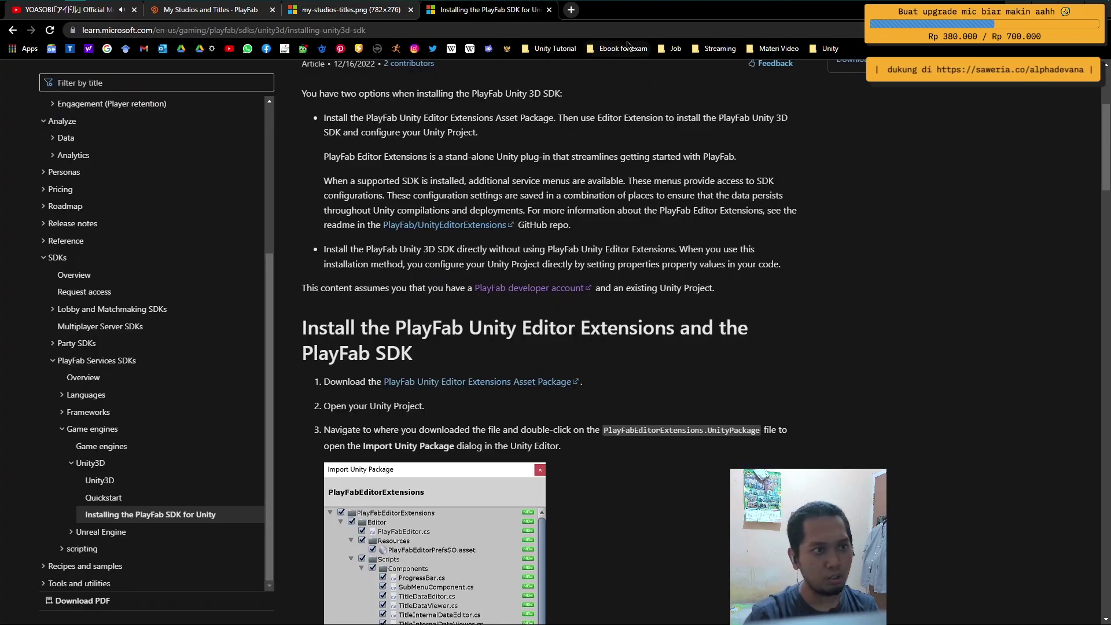
left_click(362, 13)
left_click(208, 10)
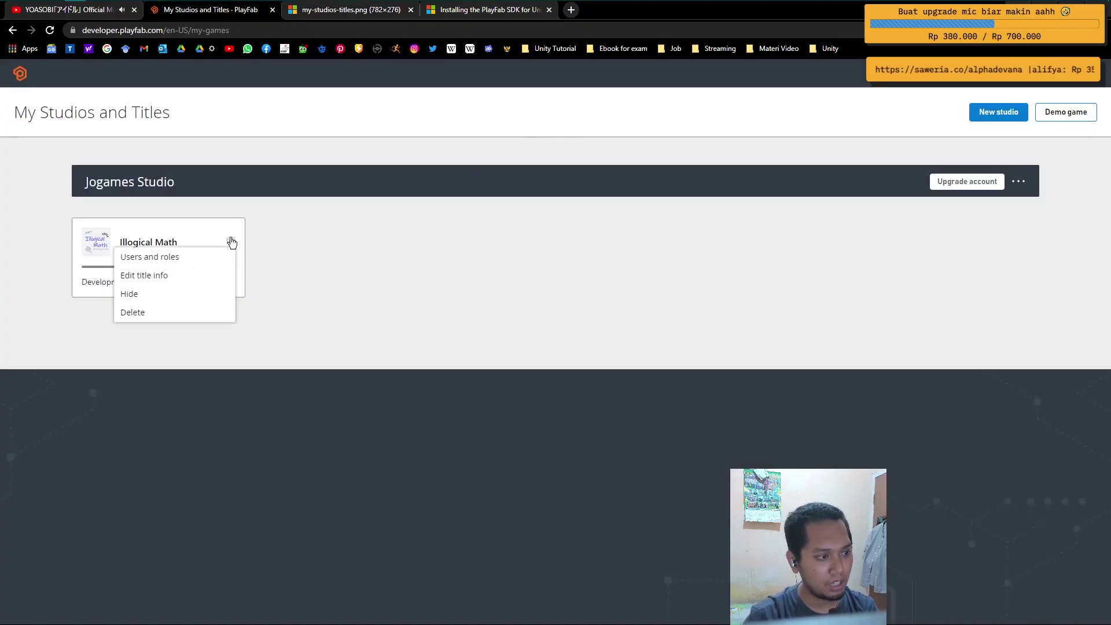
Open and cancel the Illogical Math title info form, visit its dashboard, then return.
left_click(230, 241)
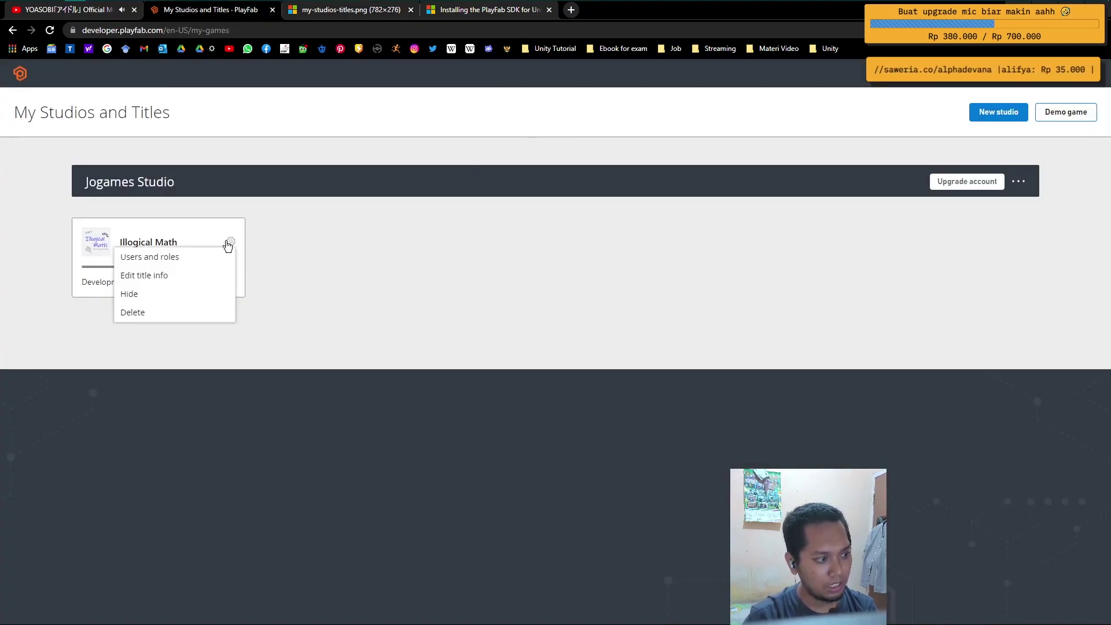
left_click(154, 276)
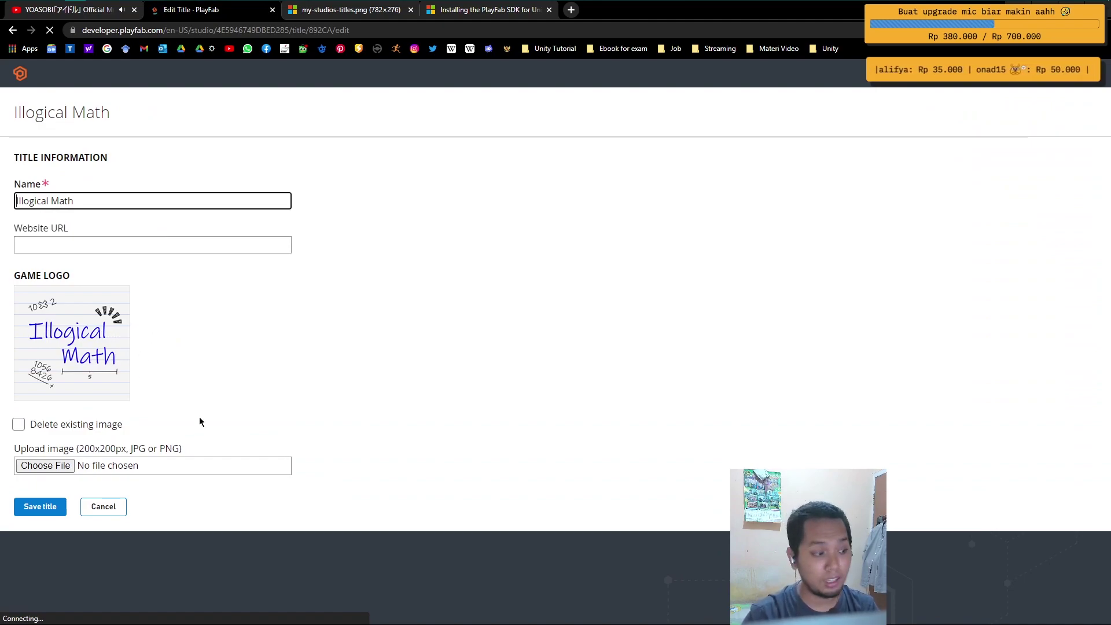
left_click(116, 509)
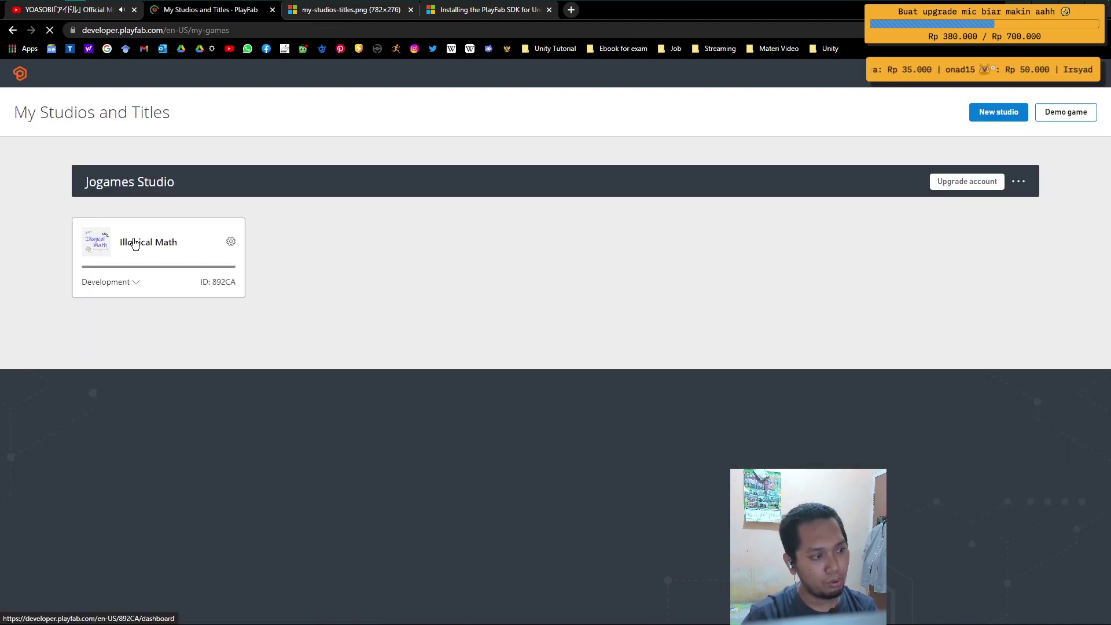
left_click(136, 246)
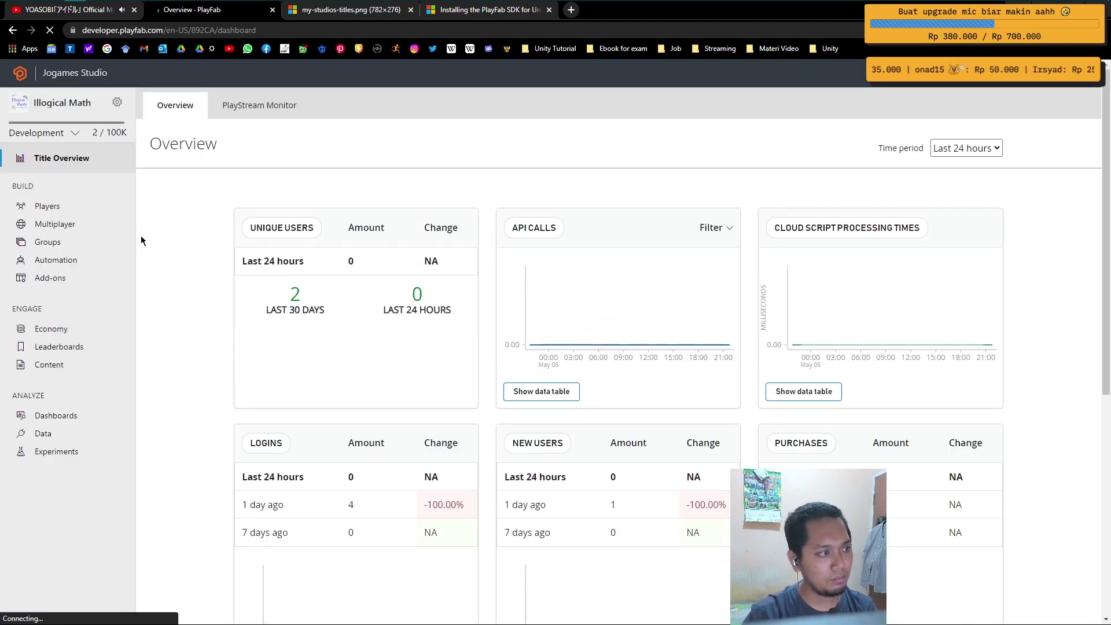
left_click(117, 104)
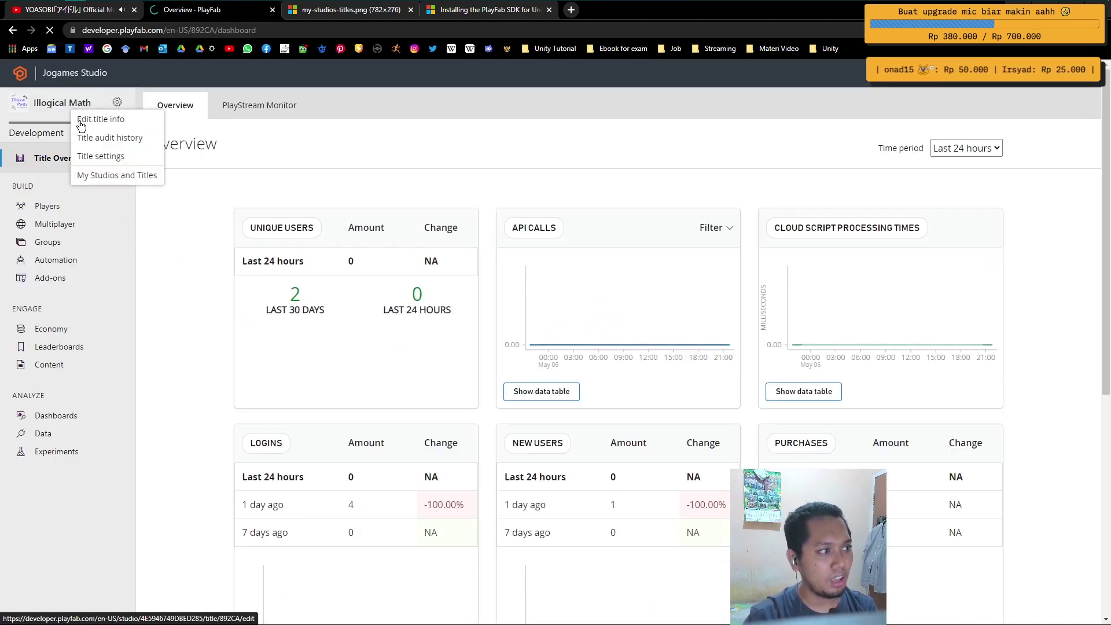
left_click(102, 122)
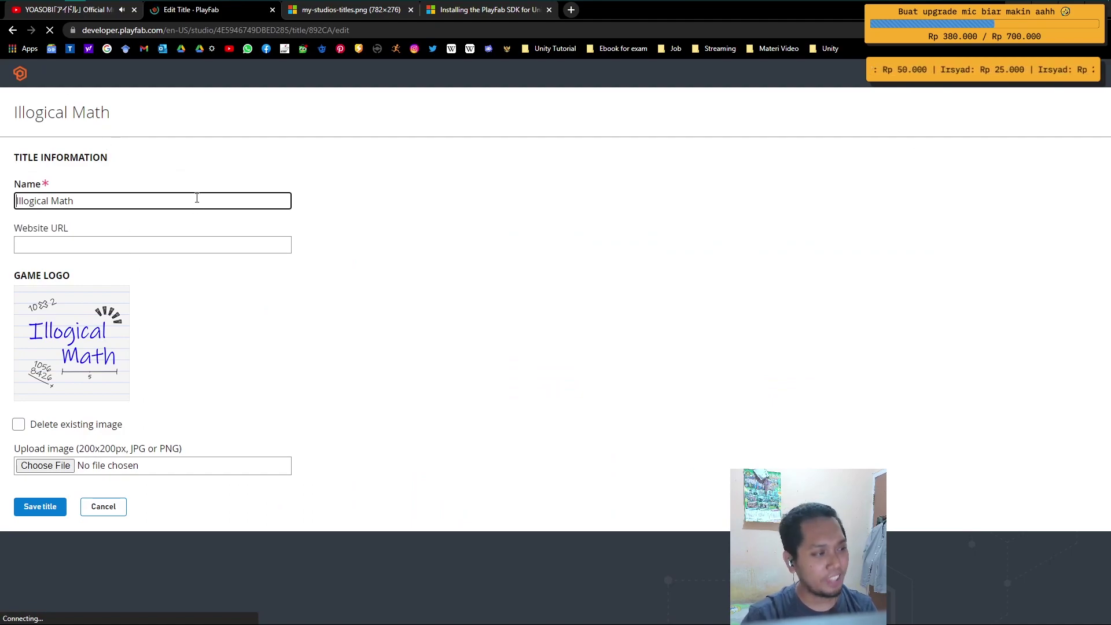
left_click(104, 506)
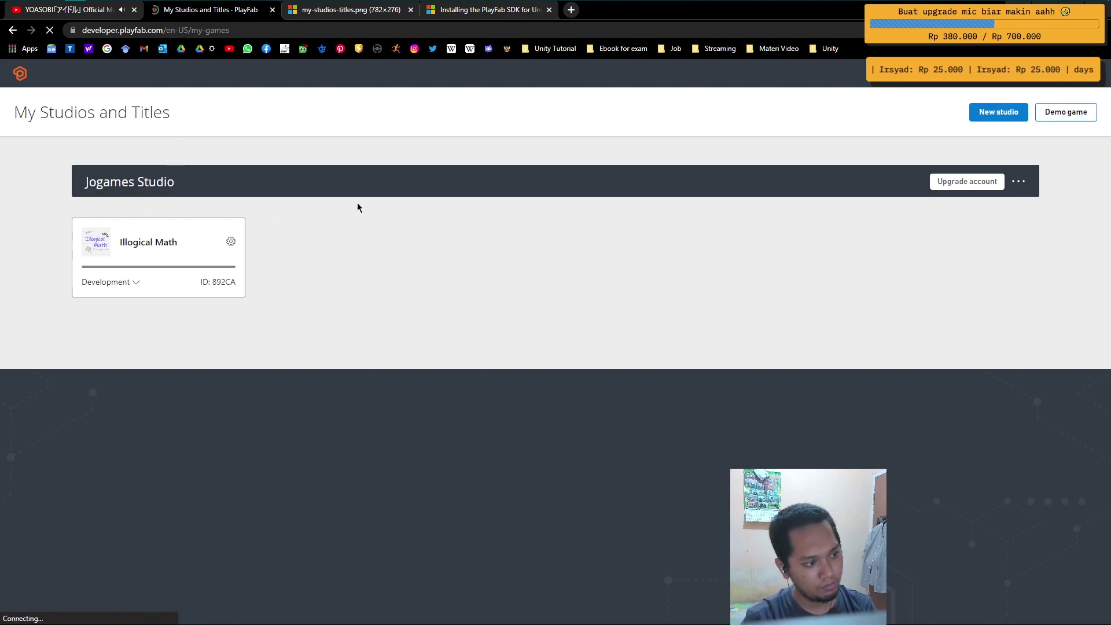
Search Google for 'download playfab for unity' in a new tab.
key("ctrl+t")
type("download playfab for unity")
key("Return")
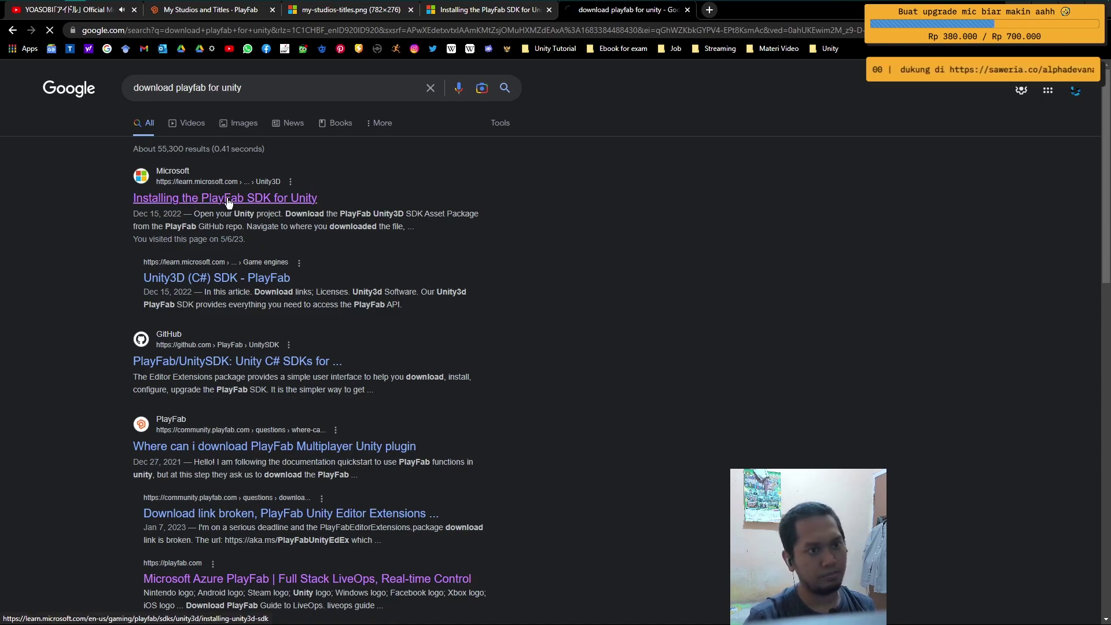
From the Unity SDK installation guide, save PlayFabEditorExtensions.unitypackage to the Download folder.
scroll(463, 173, "down", 5)
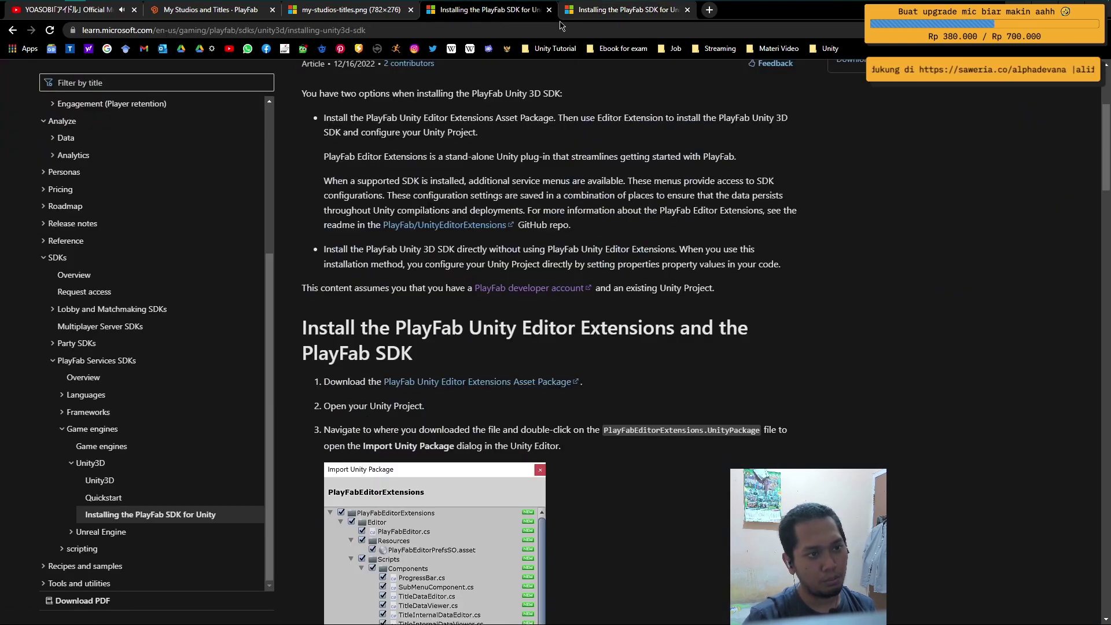
scroll(492, 290, "up", 5)
scroll(520, 376, "down", 5)
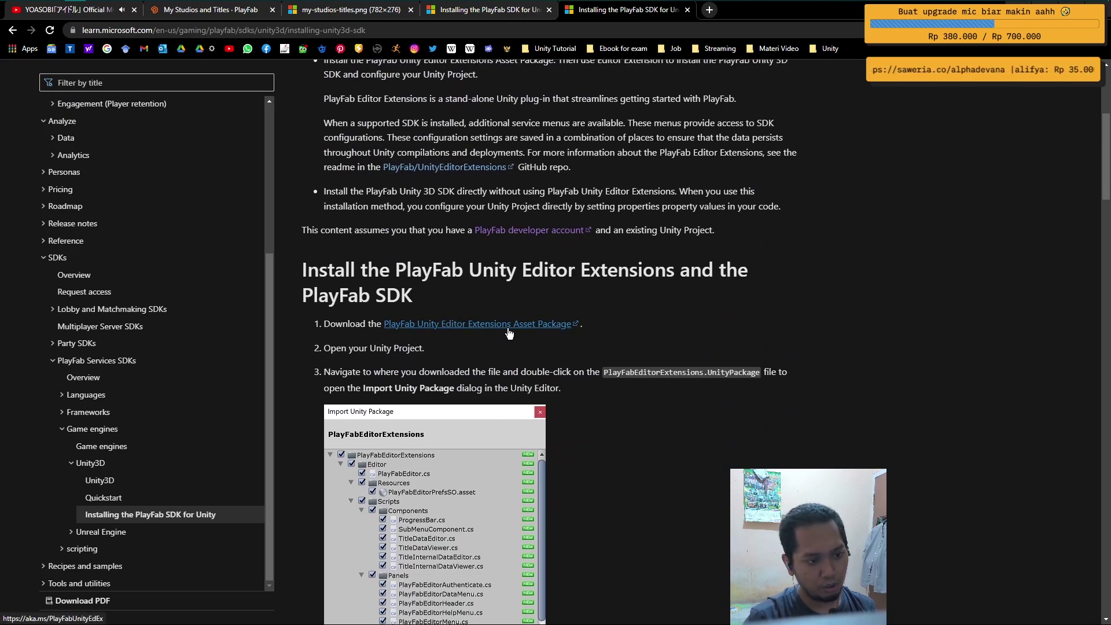
left_click(550, 10)
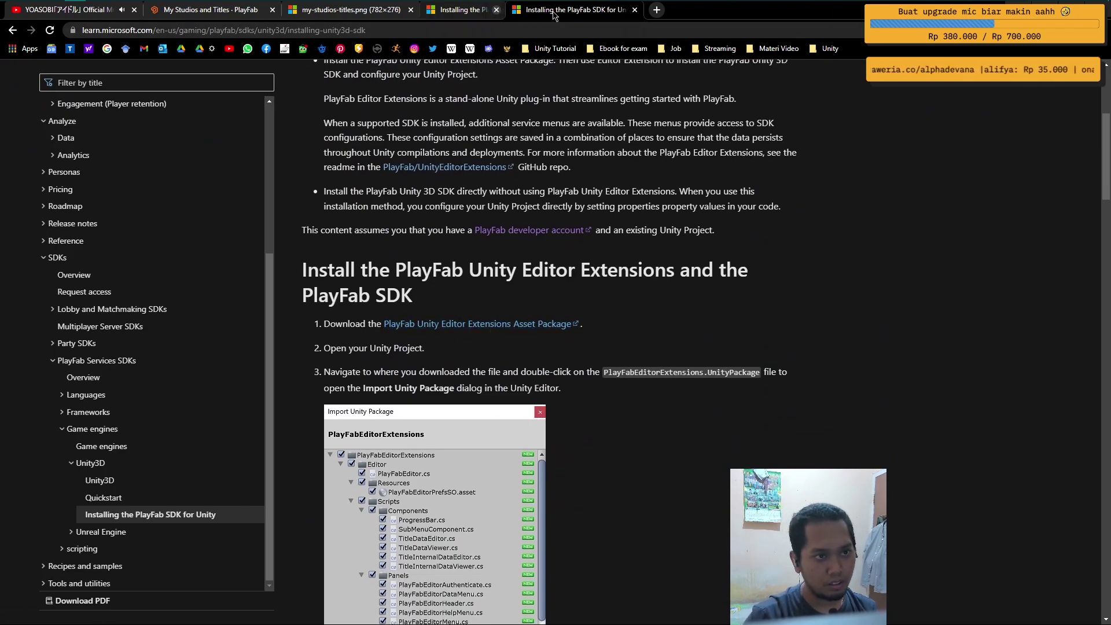
left_click(492, 325)
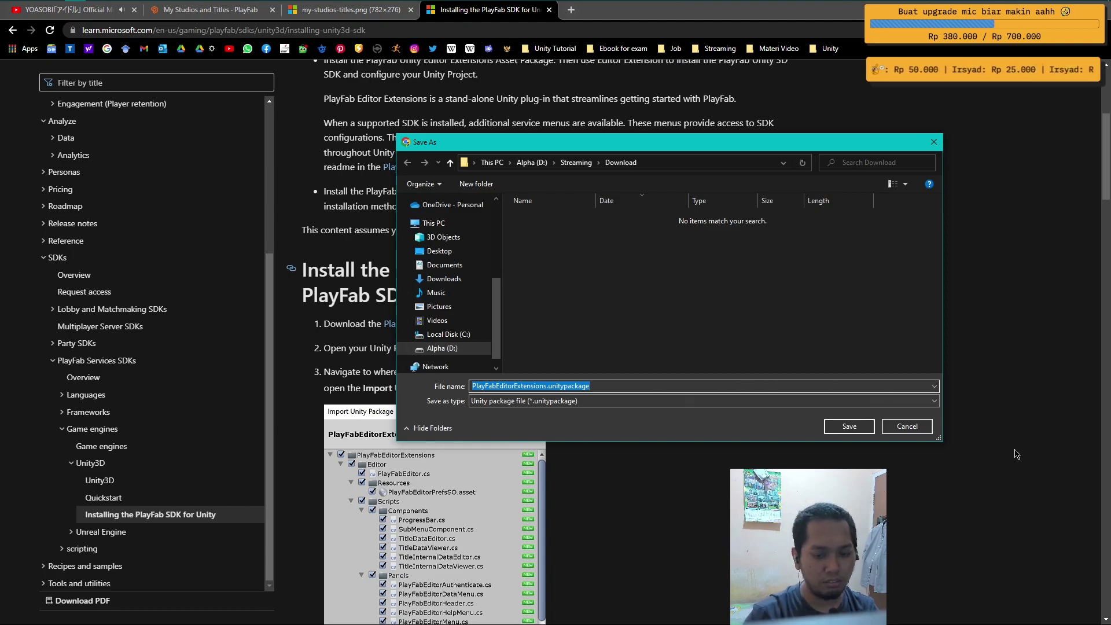
left_click(920, 431)
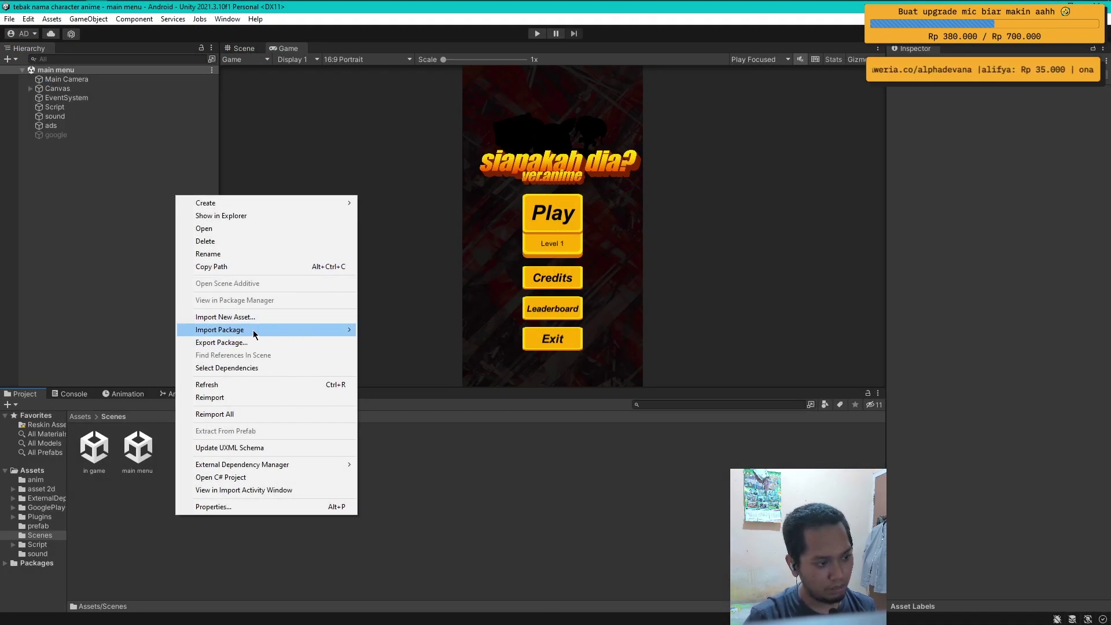
Import the custom package PlayFabEditorExtensions from D:\Project Unity\Asset Package with all files.
mouse_move(254, 333)
left_click(428, 331)
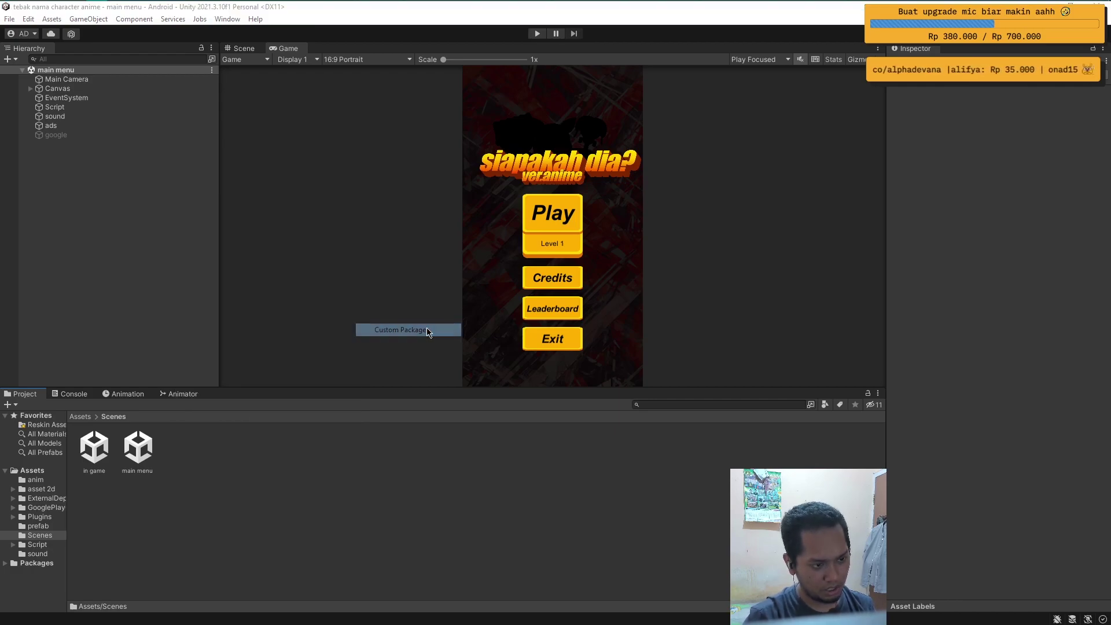
left_click(463, 422)
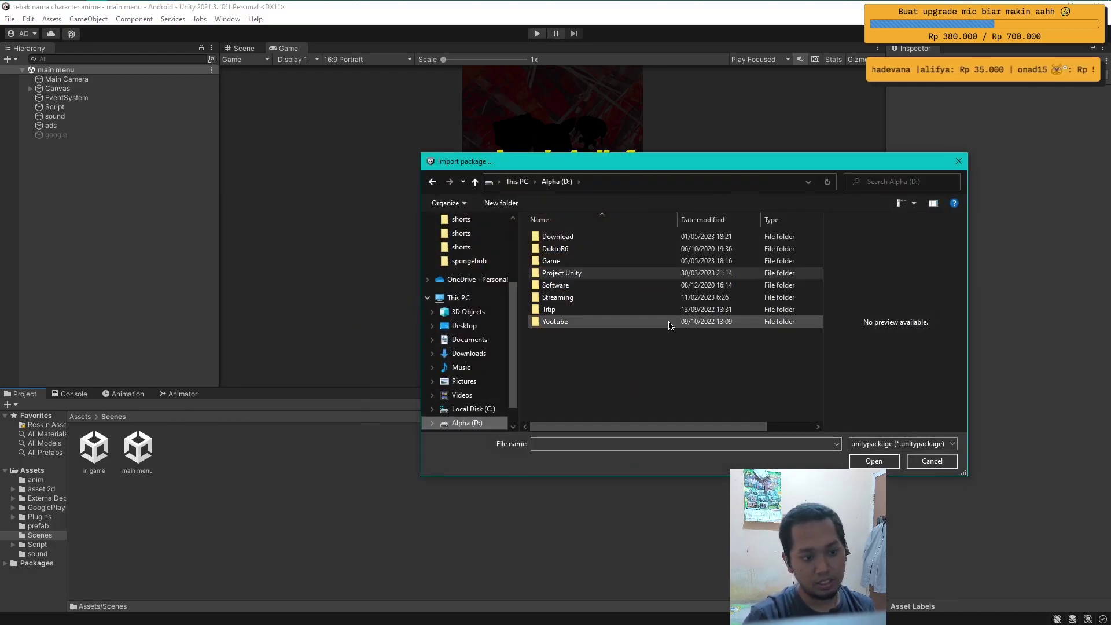
double_click(582, 276)
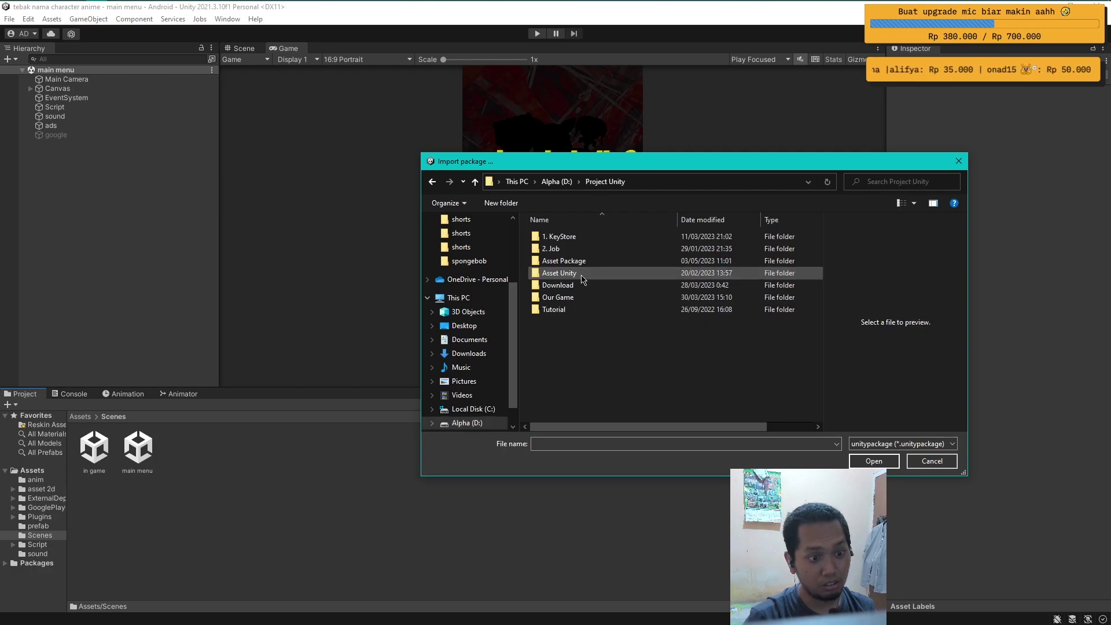
double_click(558, 262)
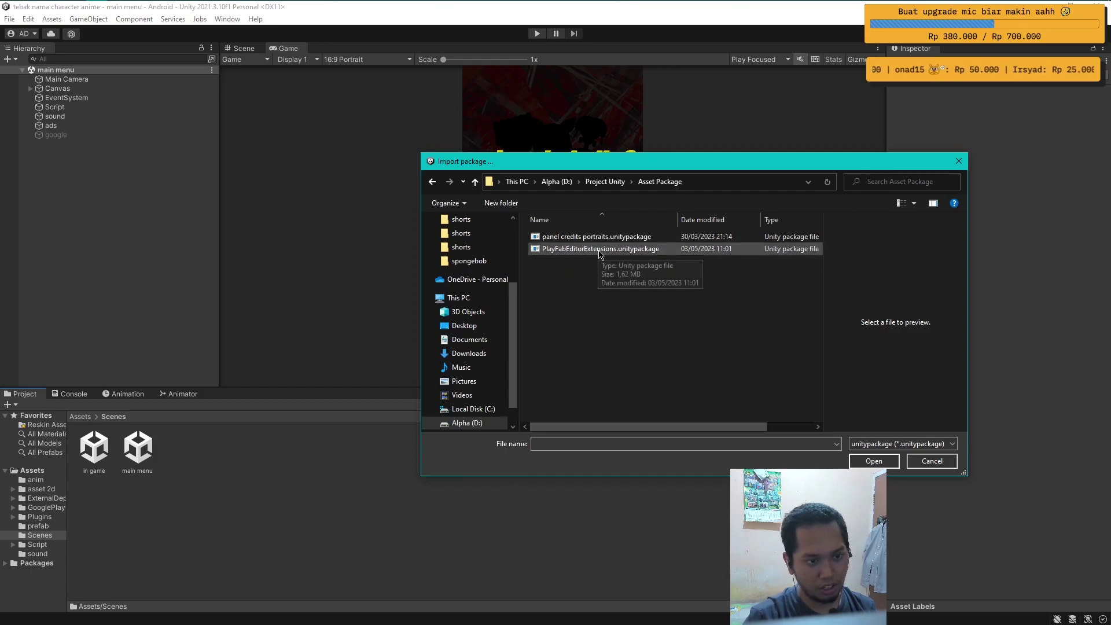
left_click(589, 250)
left_click(873, 461)
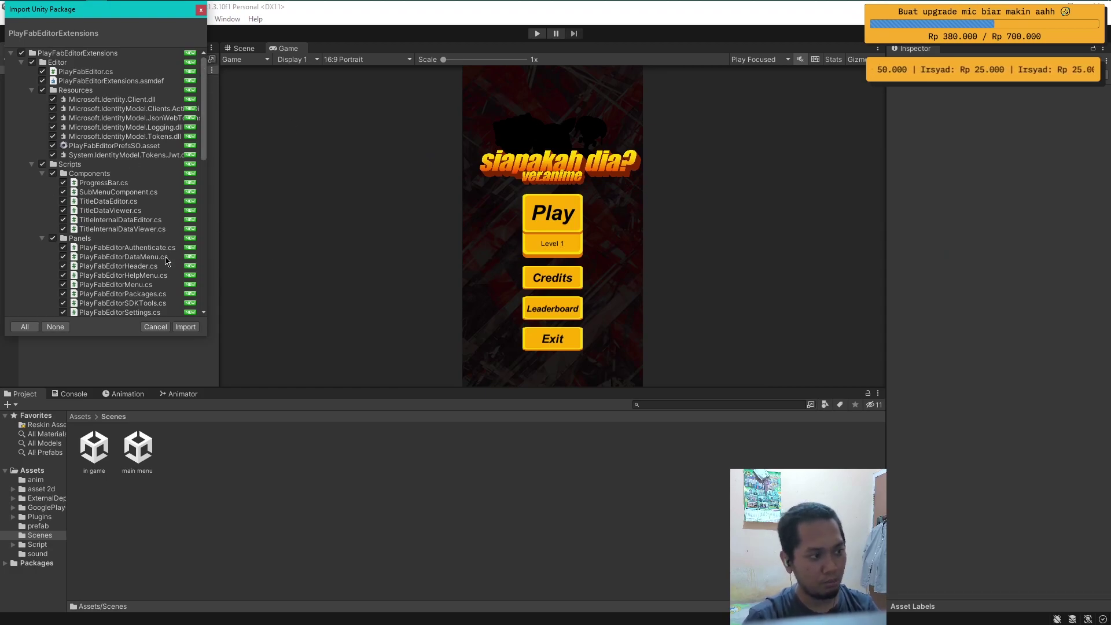
left_click(189, 328)
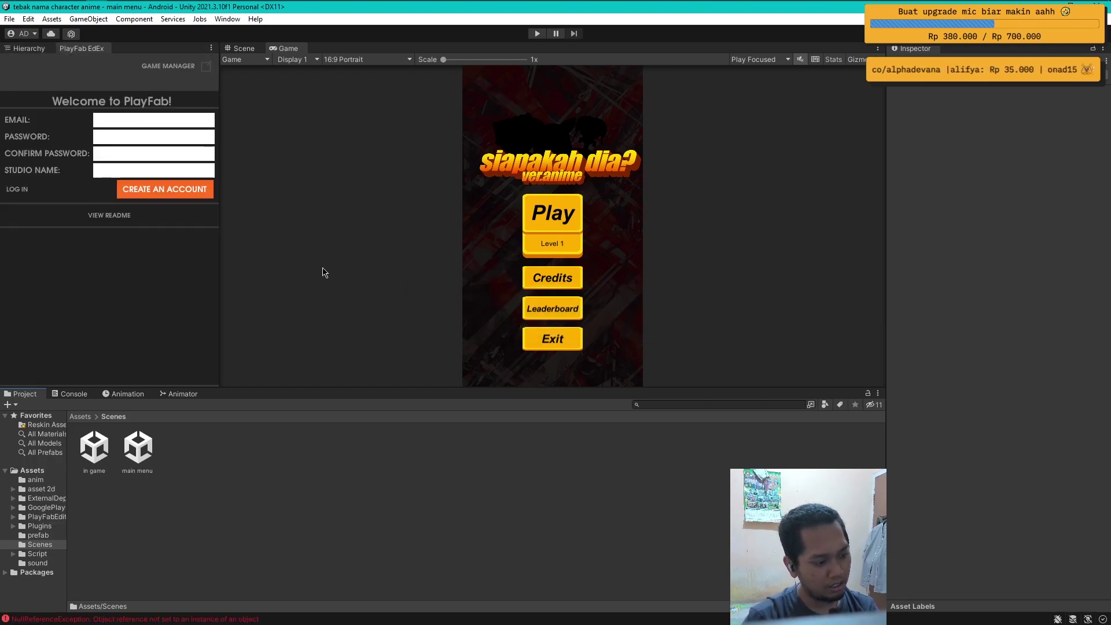
Clear the Console errors and dock the PlayFab EdEx tab beside the Scene and Game tabs.
left_click(83, 391)
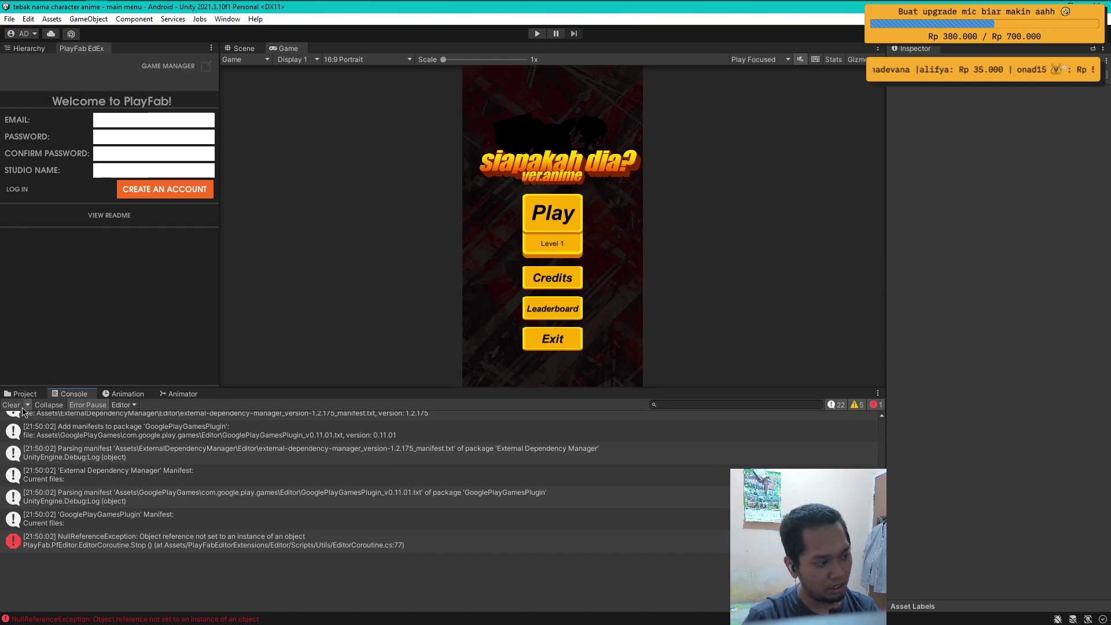
left_click(11, 404)
left_click(23, 393)
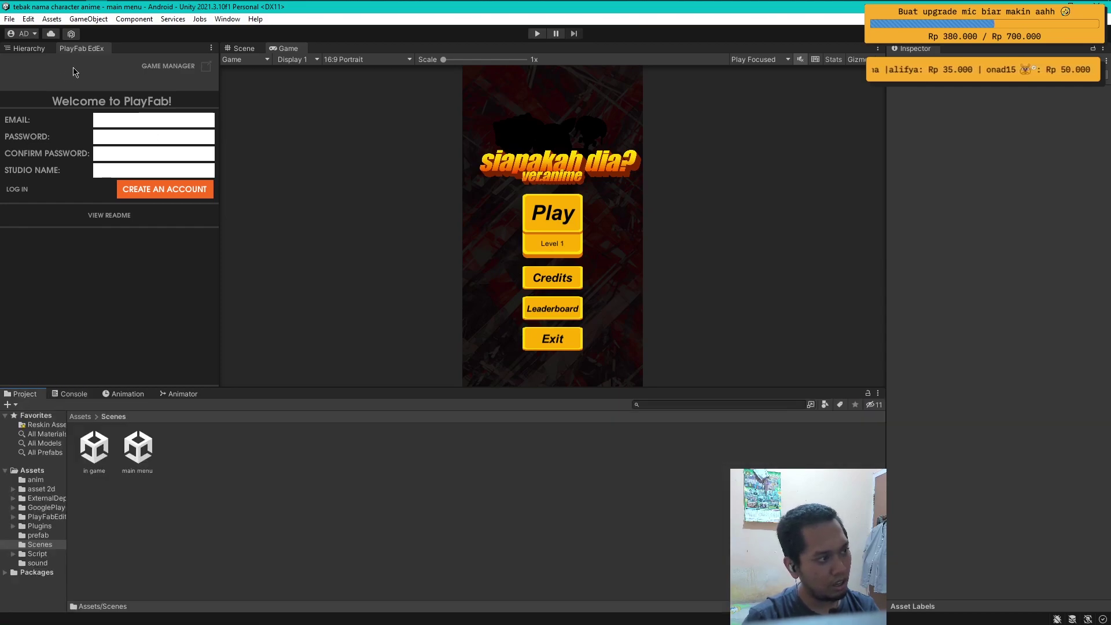
left_click_drag(84, 49, 342, 50)
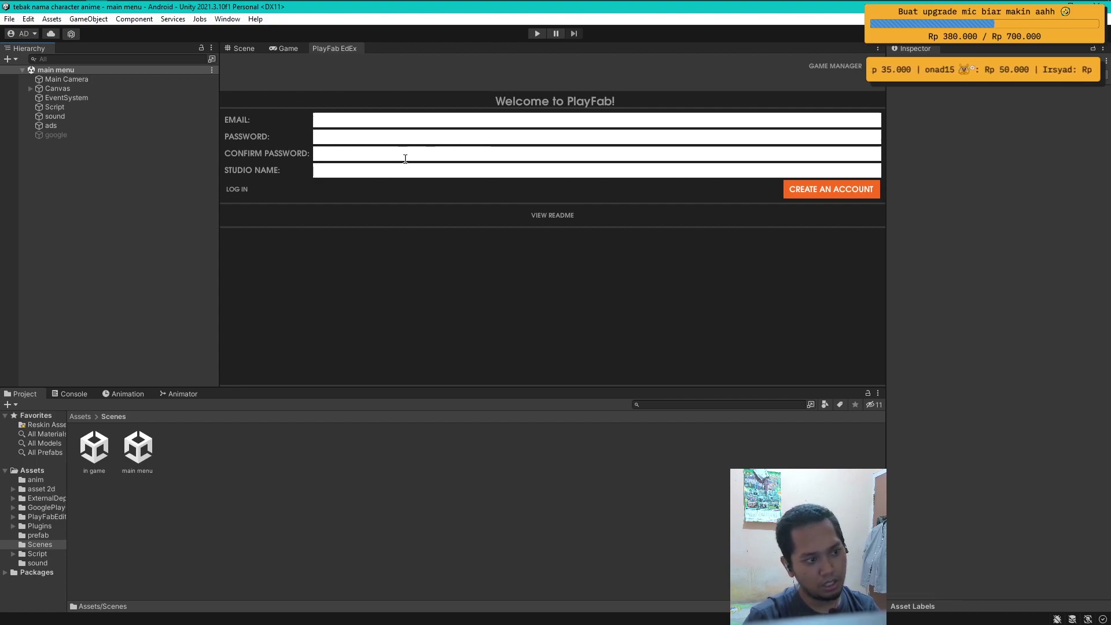
Switch PlayFab EdEx to the LOG IN form and sign in with the account credentials.
left_click(245, 193)
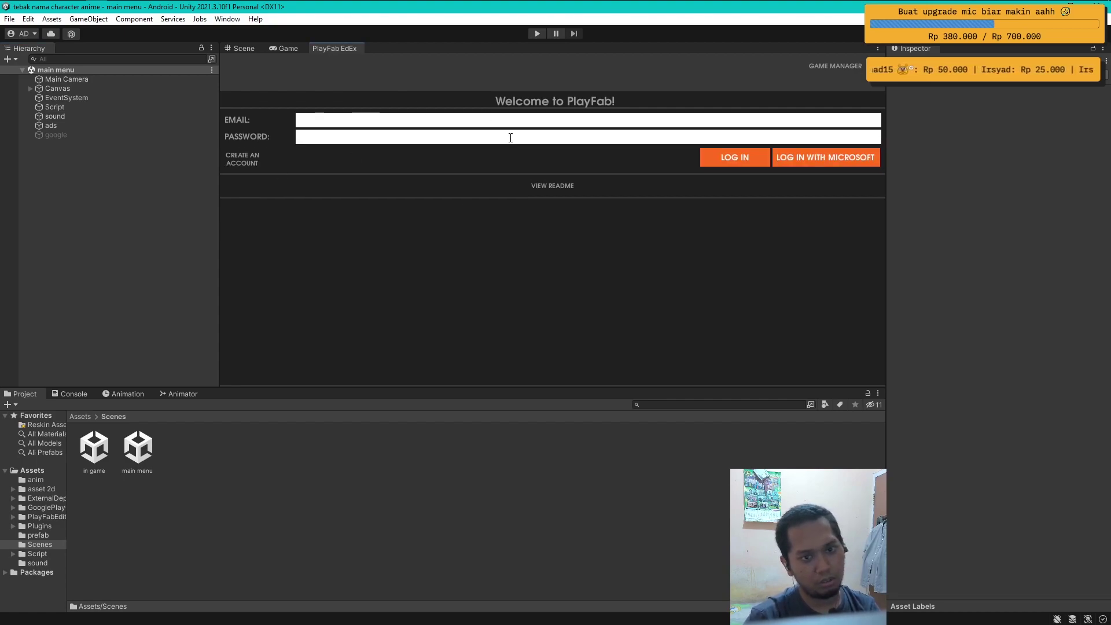
left_click(739, 162)
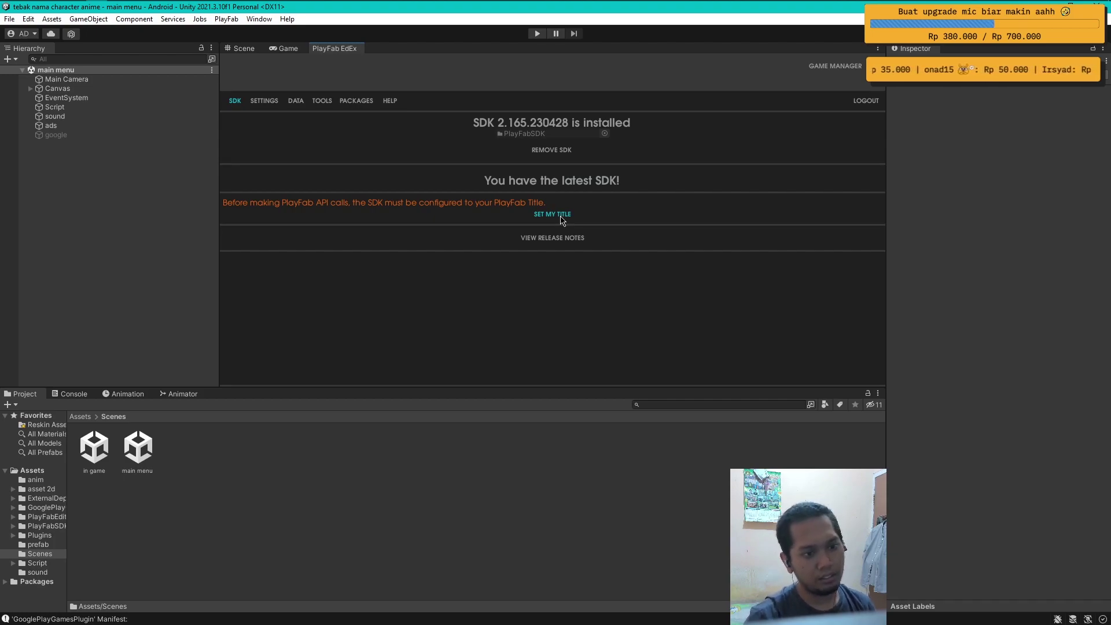
In PlayFab EdEx project settings, choose Jogames Studio and check the Title ID list.
left_click(560, 215)
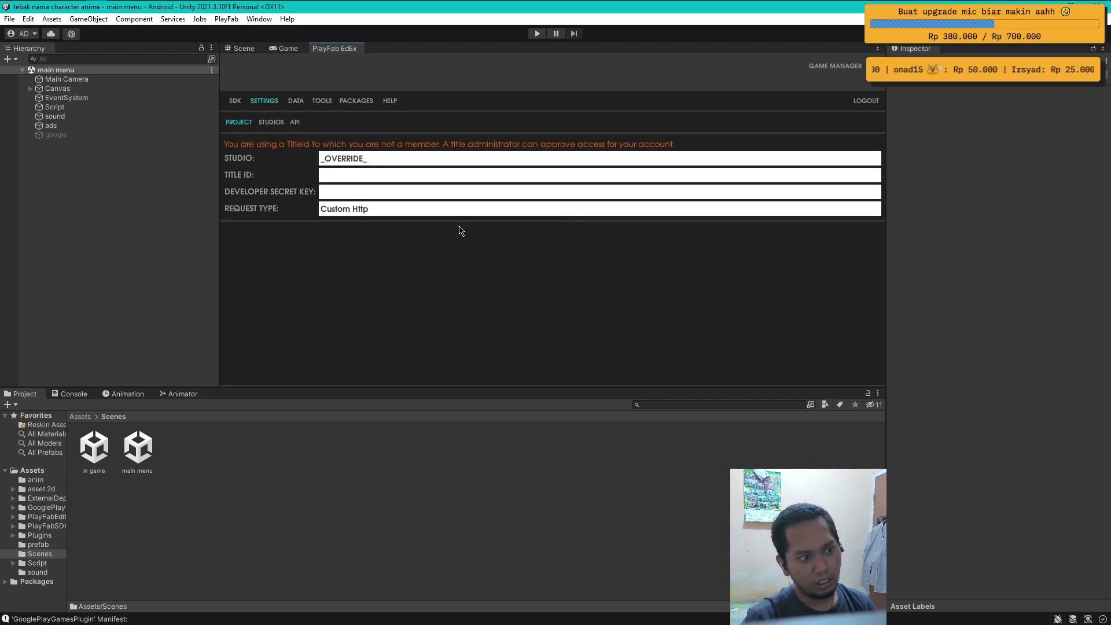
left_click(357, 163)
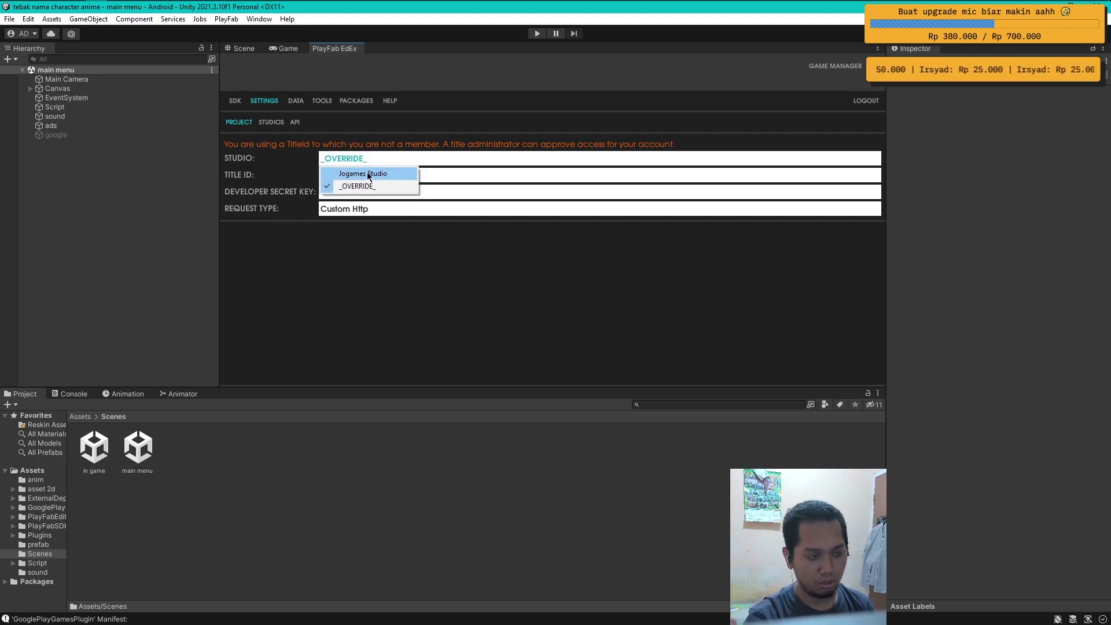
left_click(367, 174)
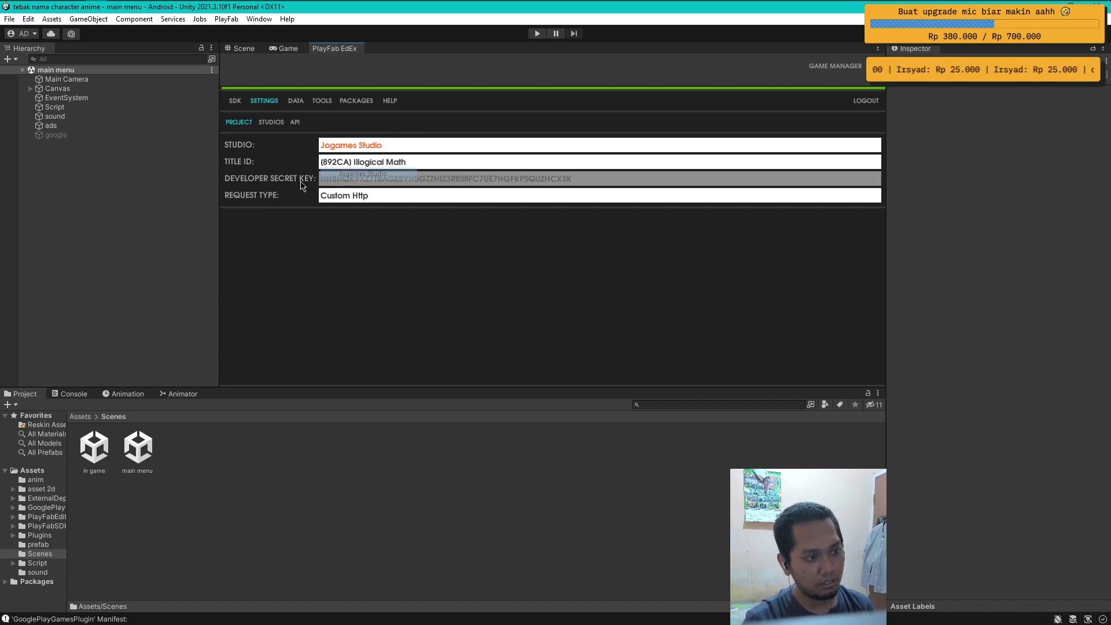
left_click(361, 163)
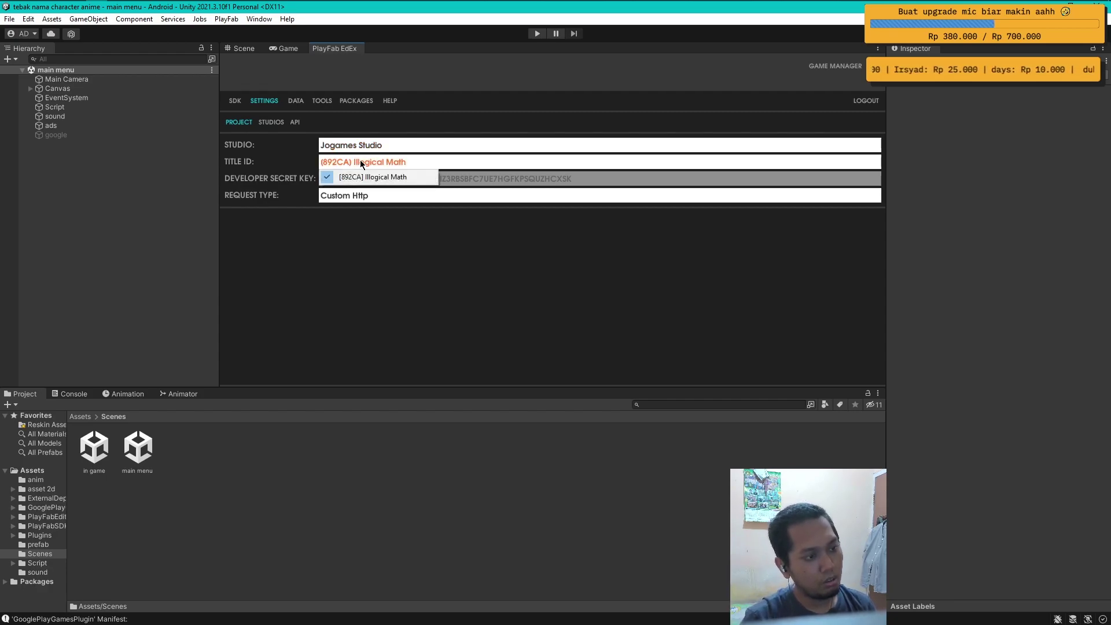
left_click(407, 259)
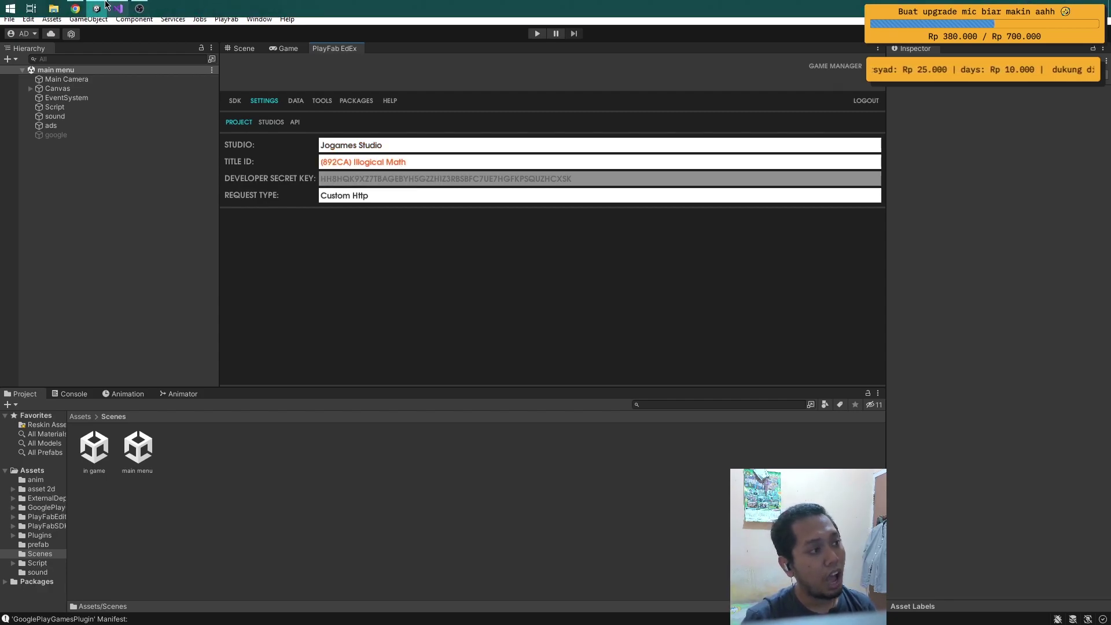
left_click(75, 8)
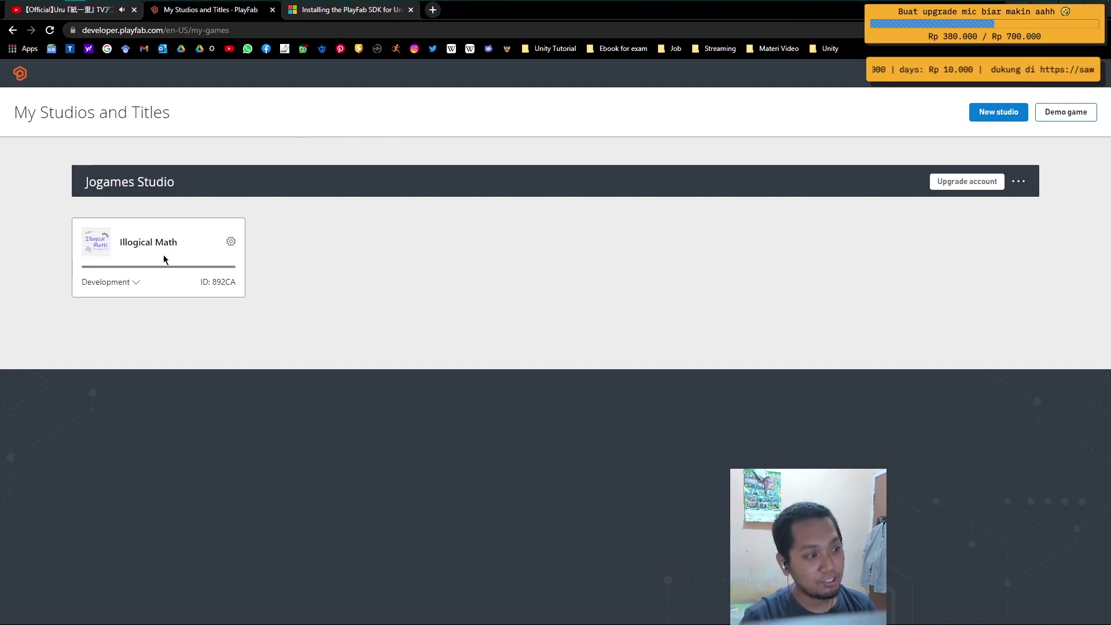
From the Jogames Studio options menu, create a new title named 'siapakah dia'.
left_click(1022, 188)
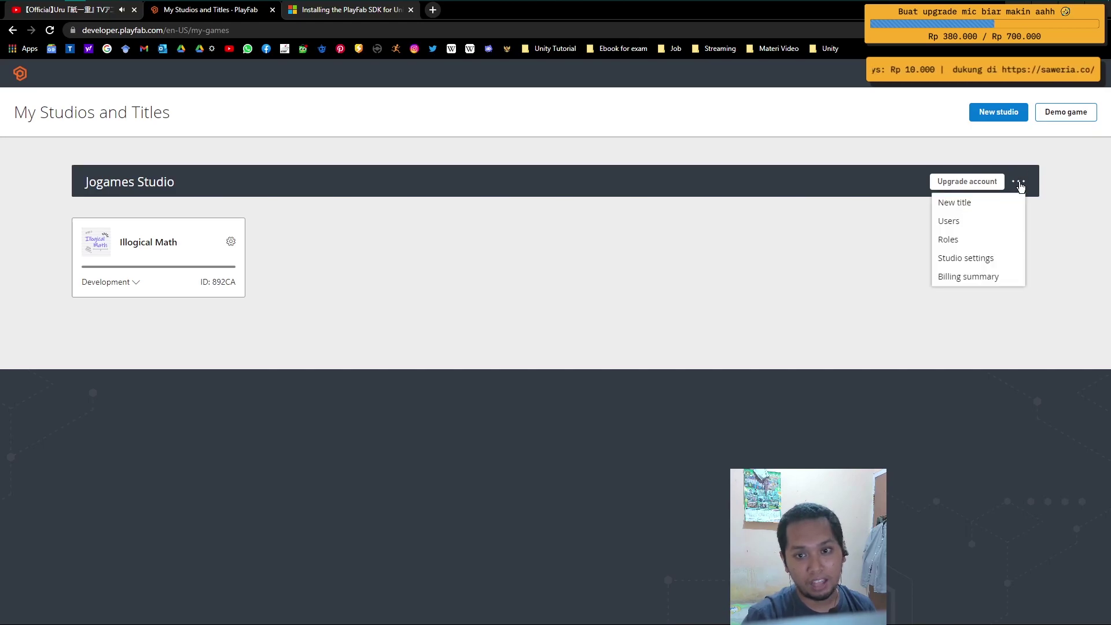
left_click(960, 204)
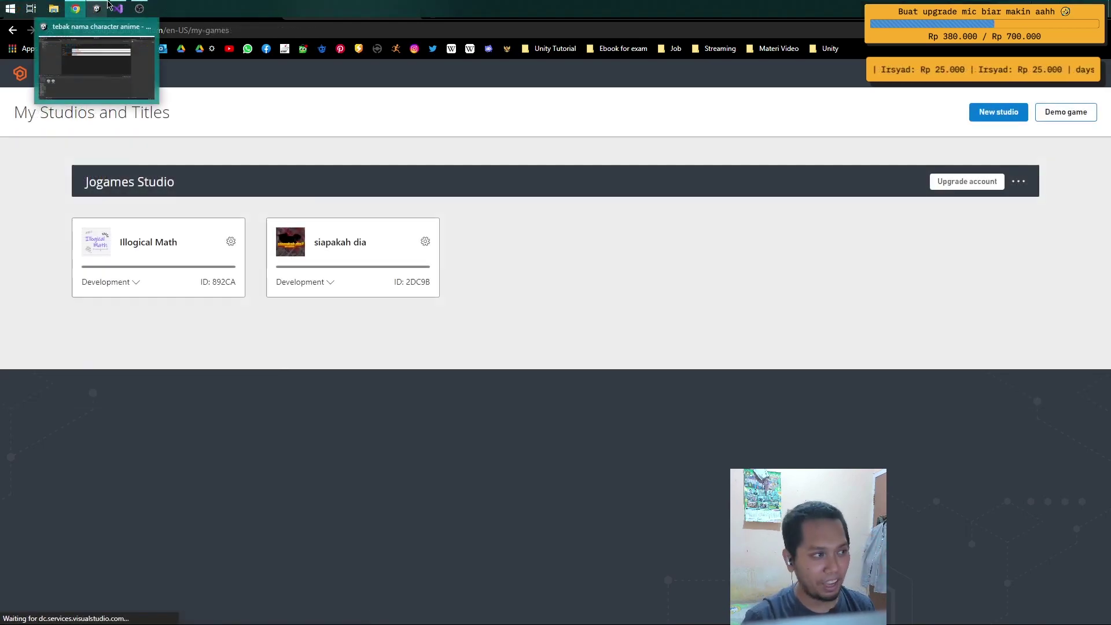
Set Title ID to [2DC9B] siapakah dia and Request Type to Unity Web Request.
left_click(96, 9)
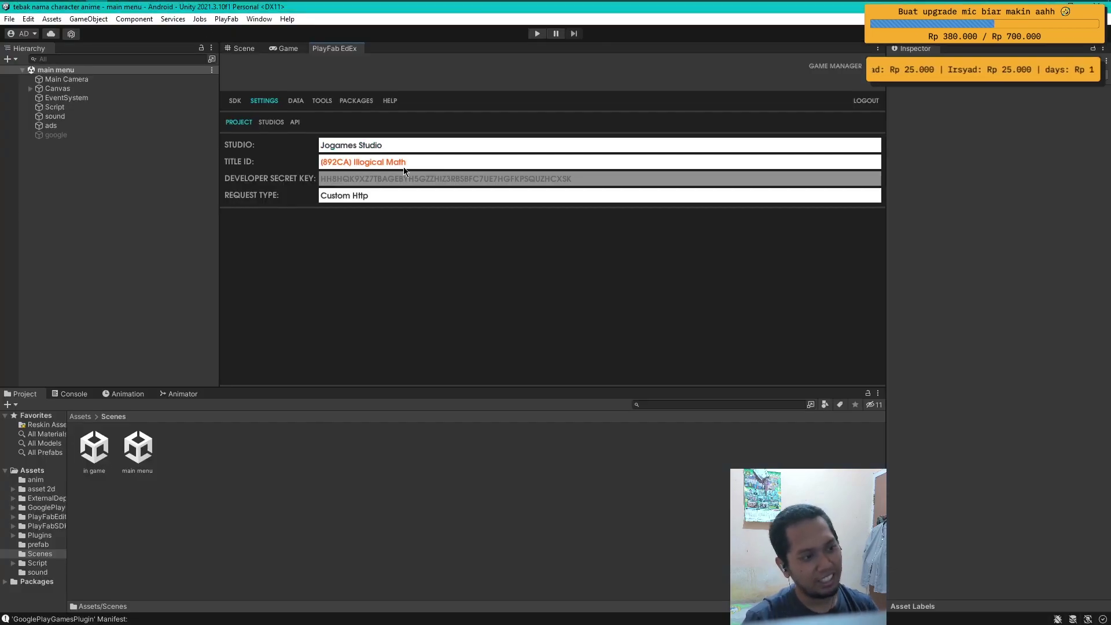
left_click(359, 161)
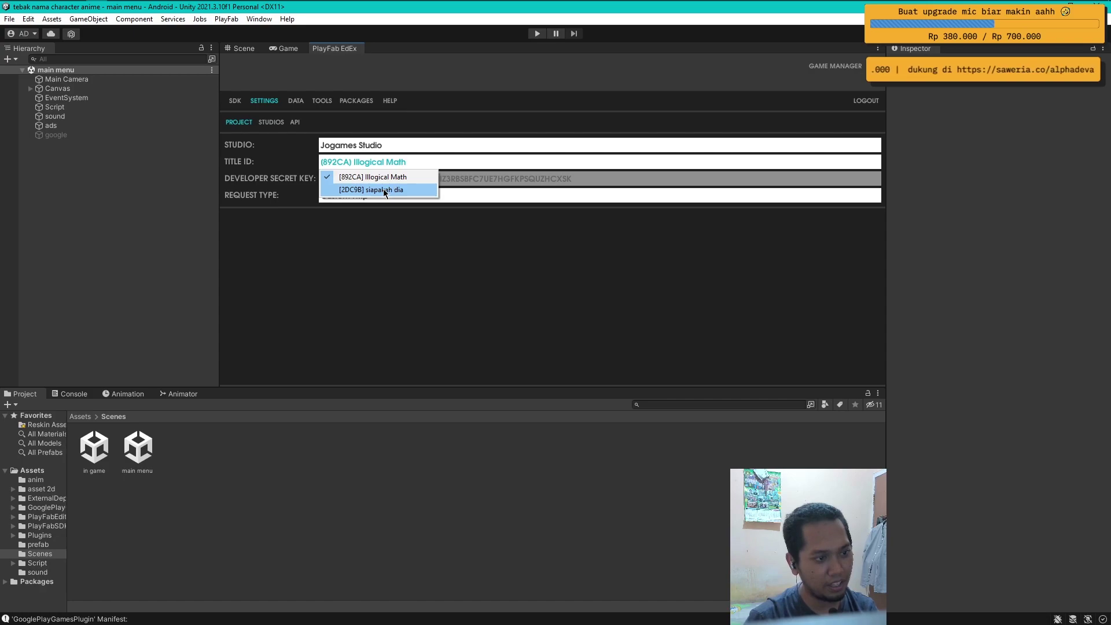
left_click(384, 190)
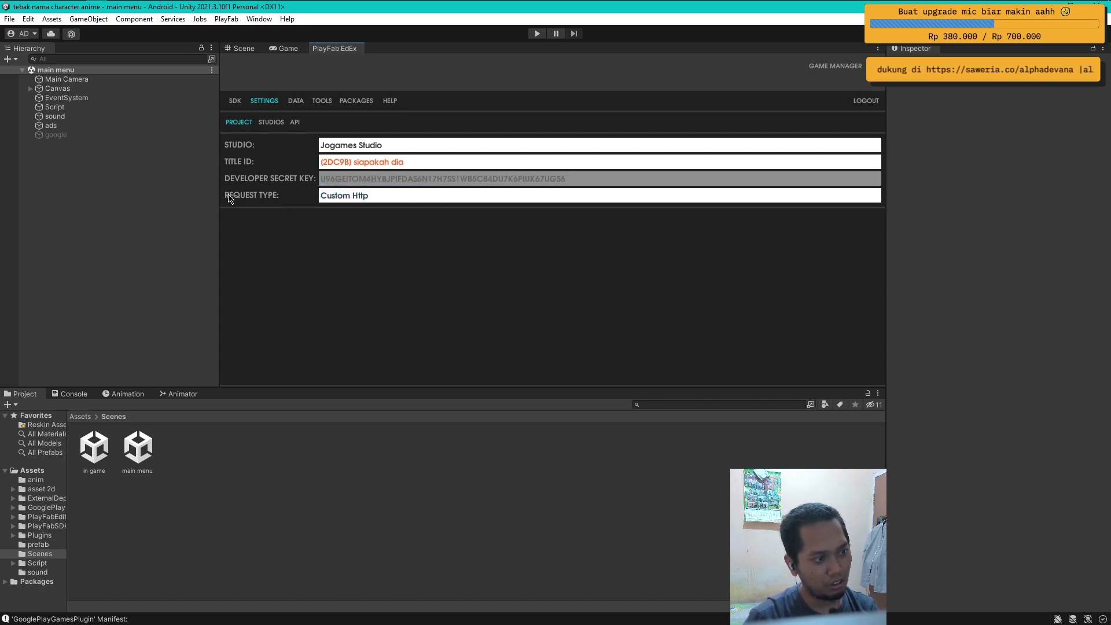
left_click(348, 196)
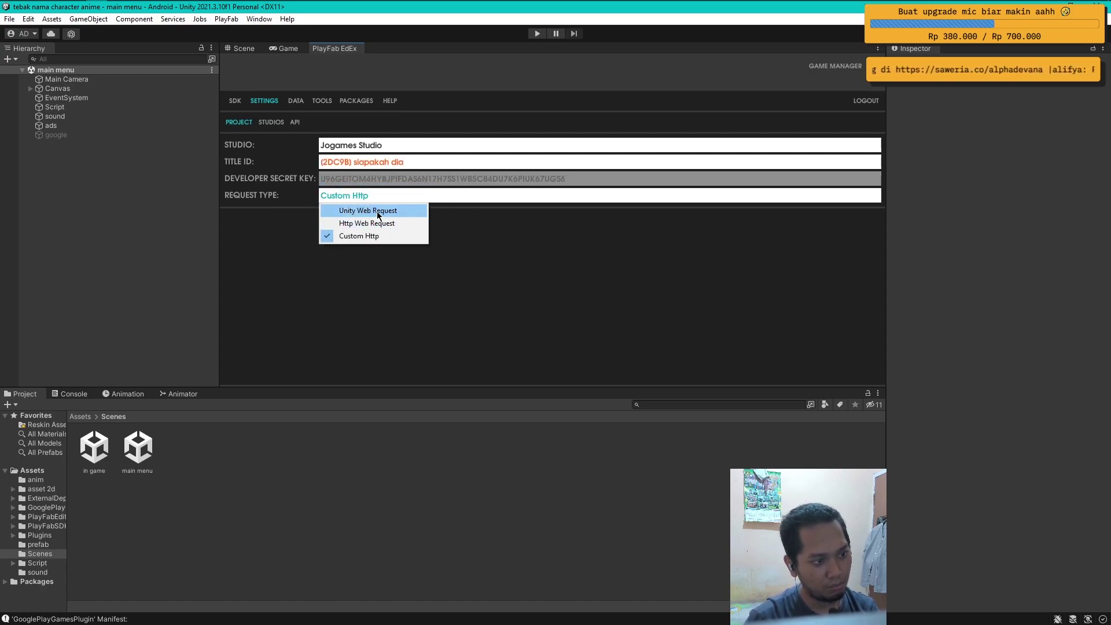
left_click(377, 213)
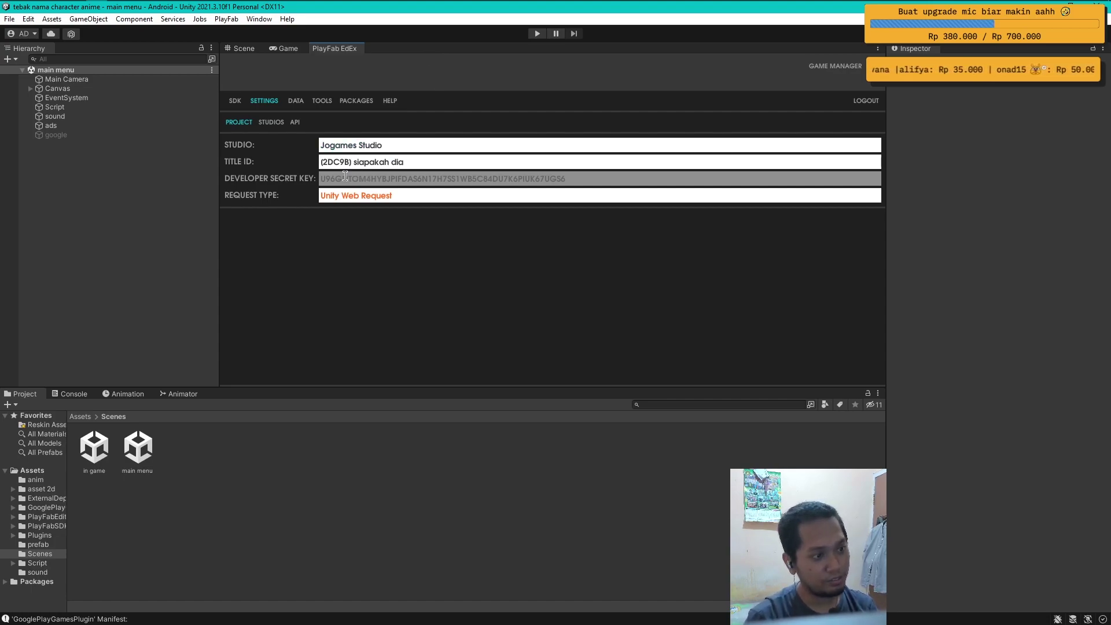
left_click(284, 49)
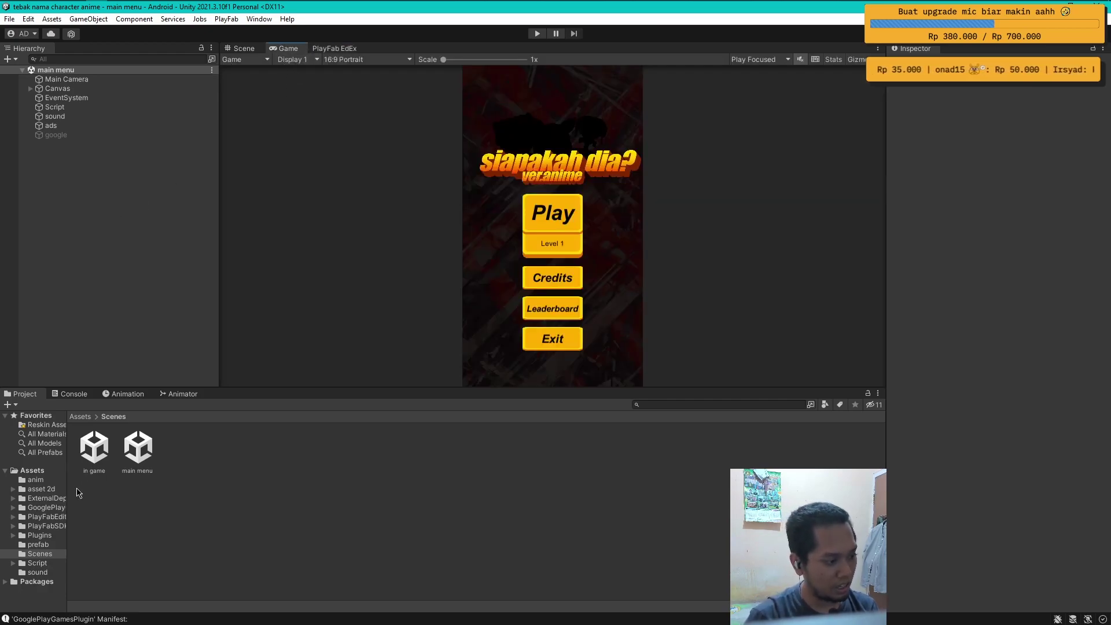
Create a new C# script named PlayFabManager in the Script folder.
left_click(37, 562)
right_click(259, 536)
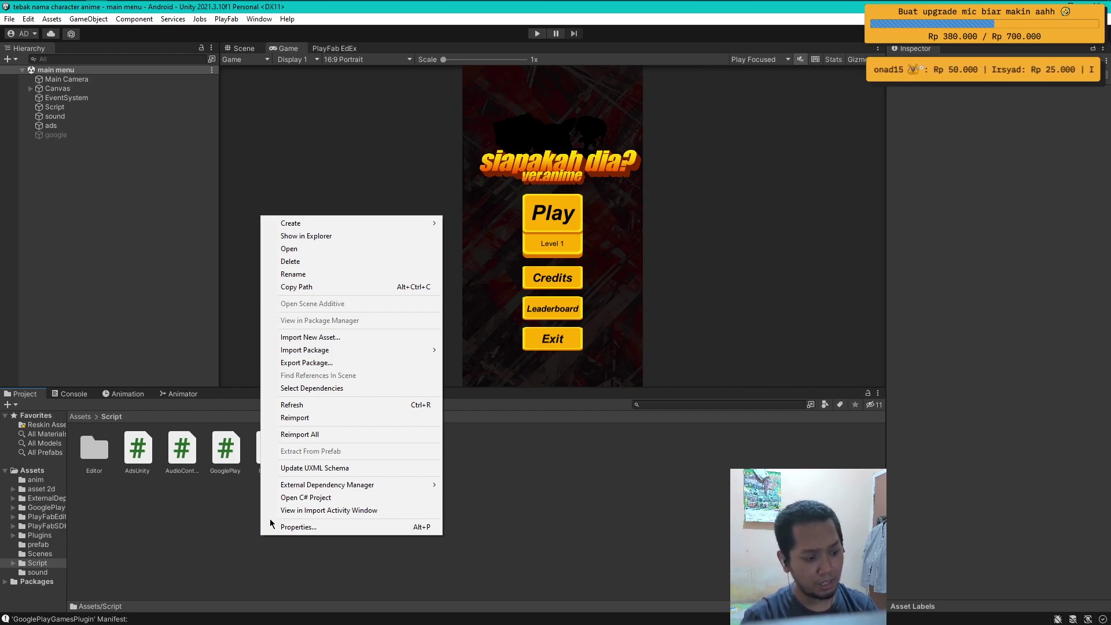
right_click(386, 445)
mouse_move(470, 133)
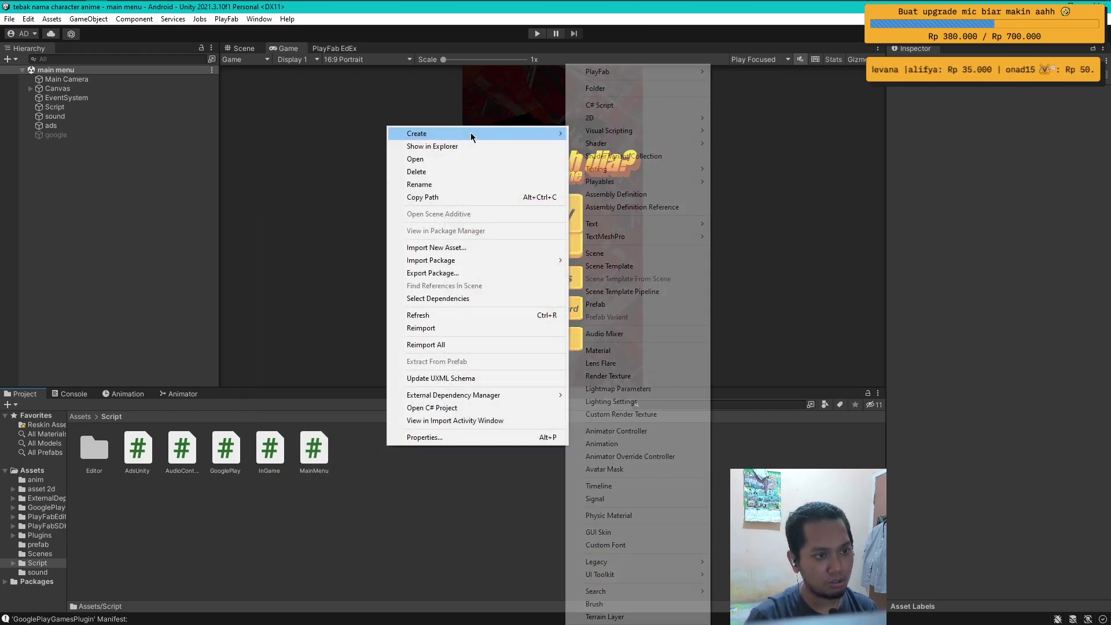
left_click(603, 105)
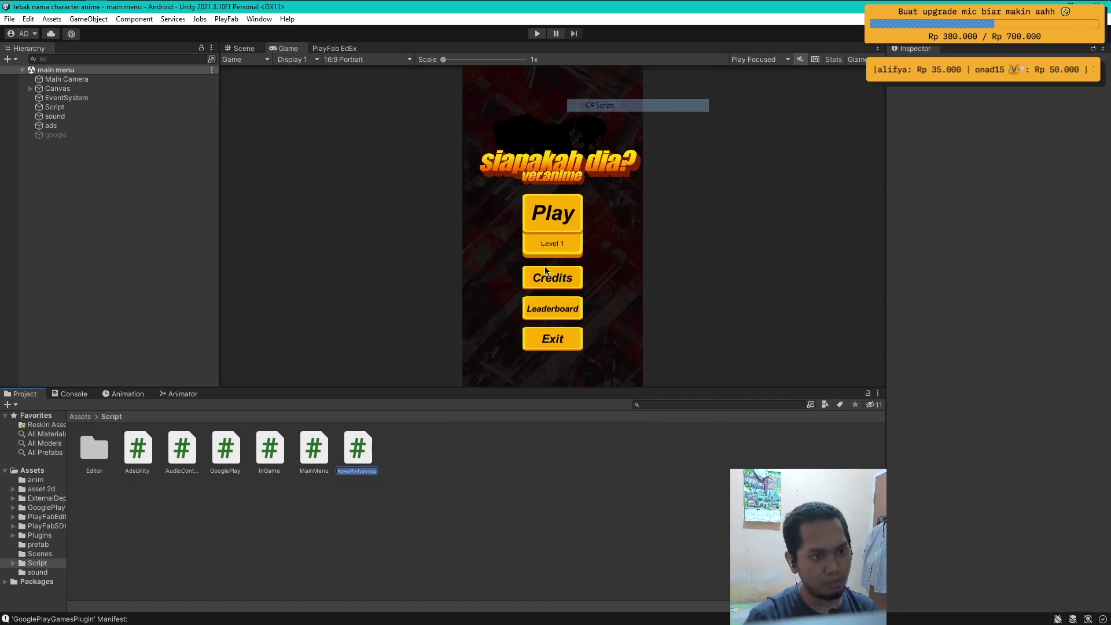
type("P")
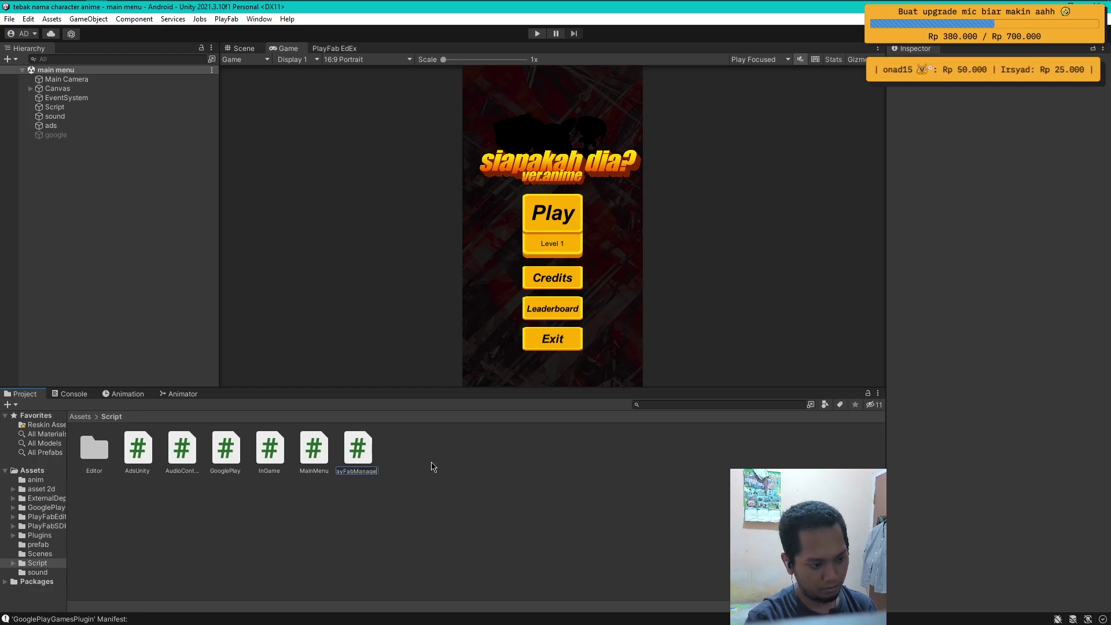
type("r")
key("Return")
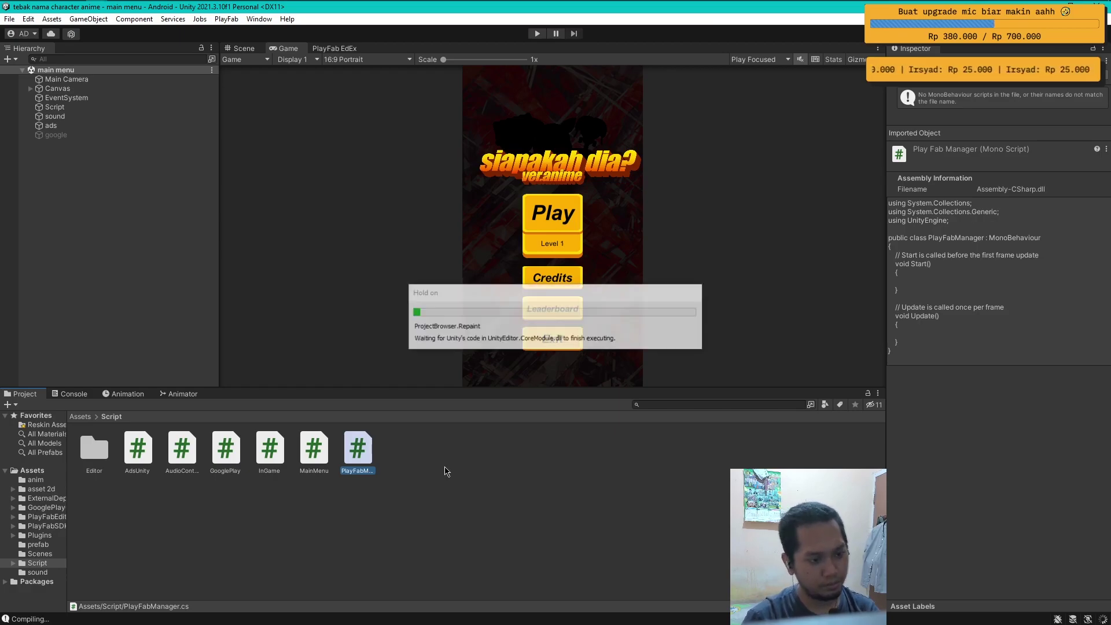
Open PlayFabManager in Visual Studio and place the cursor after the using UnityEngine line.
left_click(398, 513)
double_click(361, 445)
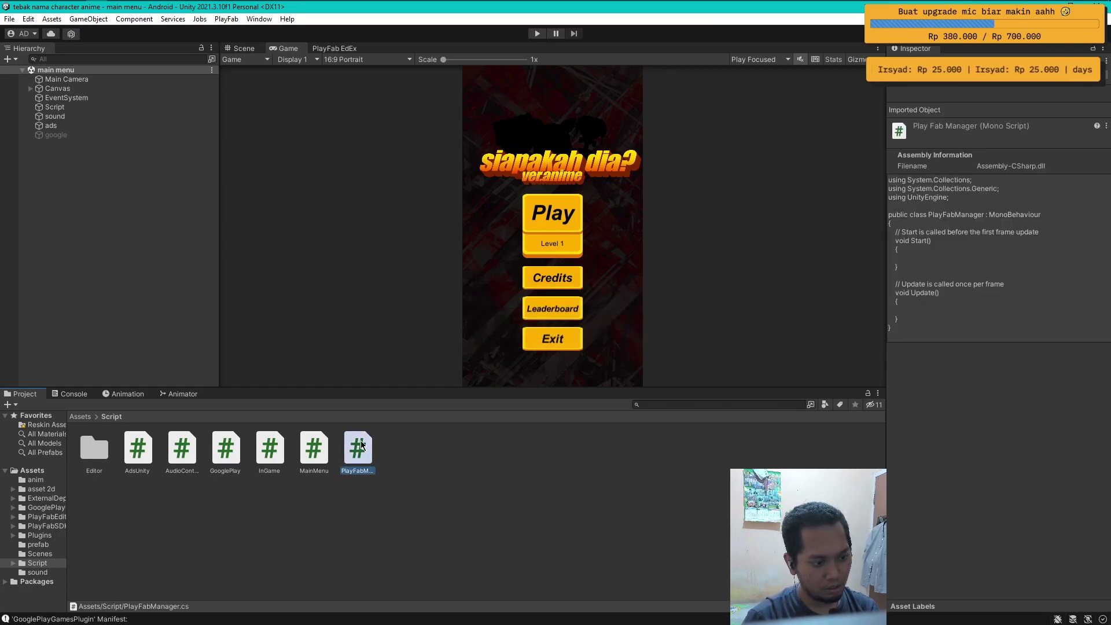
left_click(172, 91)
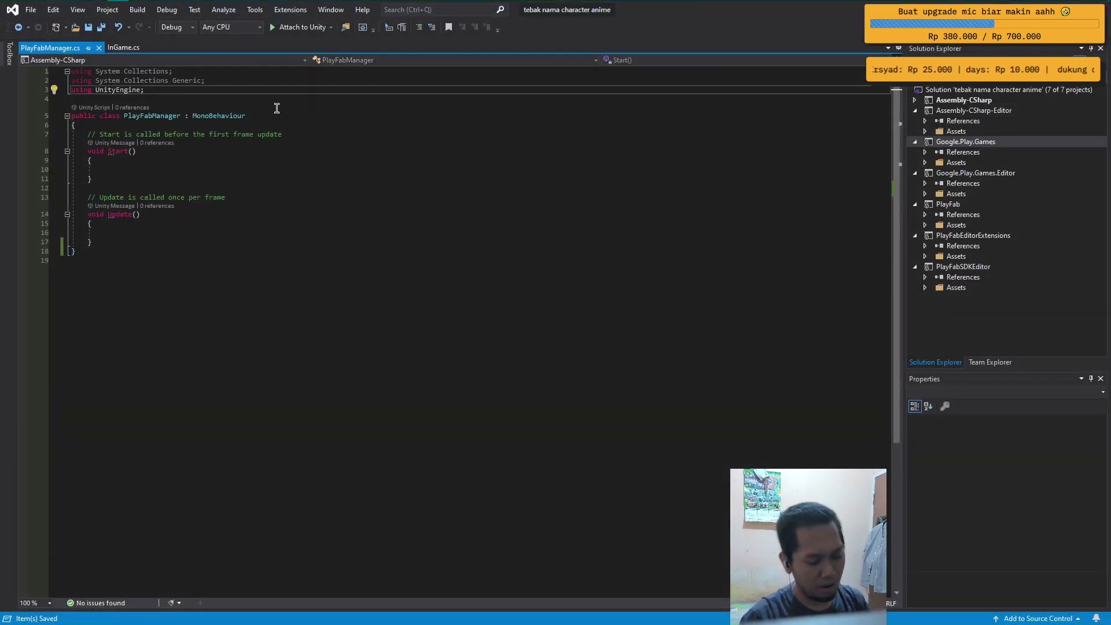
Add 'using PlayFab;' and 'using PlayFab.ClientModels;' imports, then open blank lines below Update().
key("Return")
type("using ")
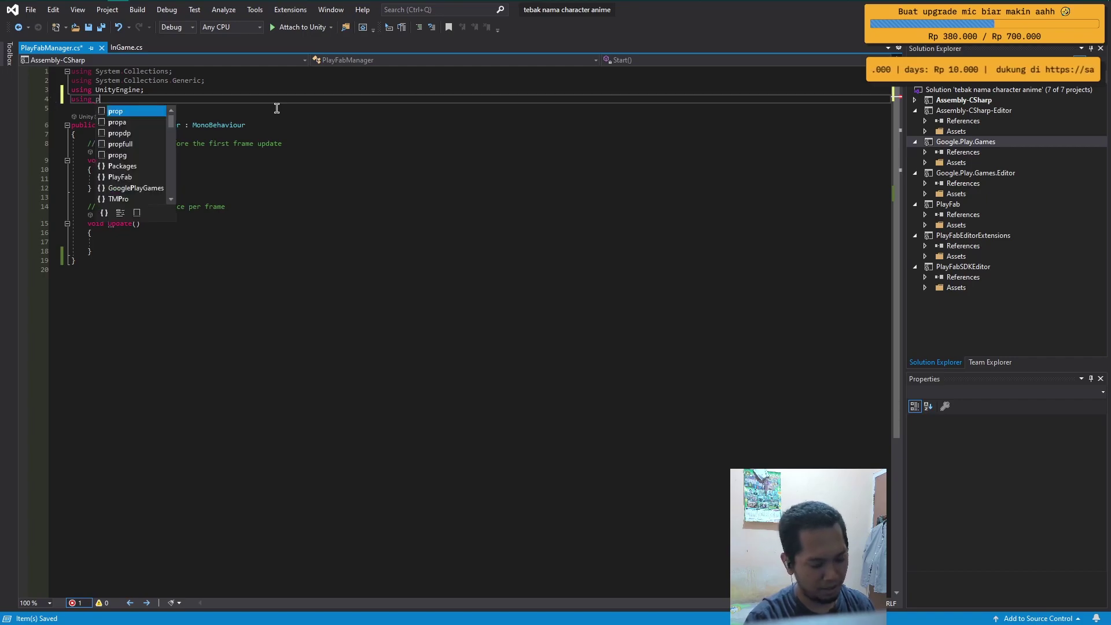
type("PlayFab")
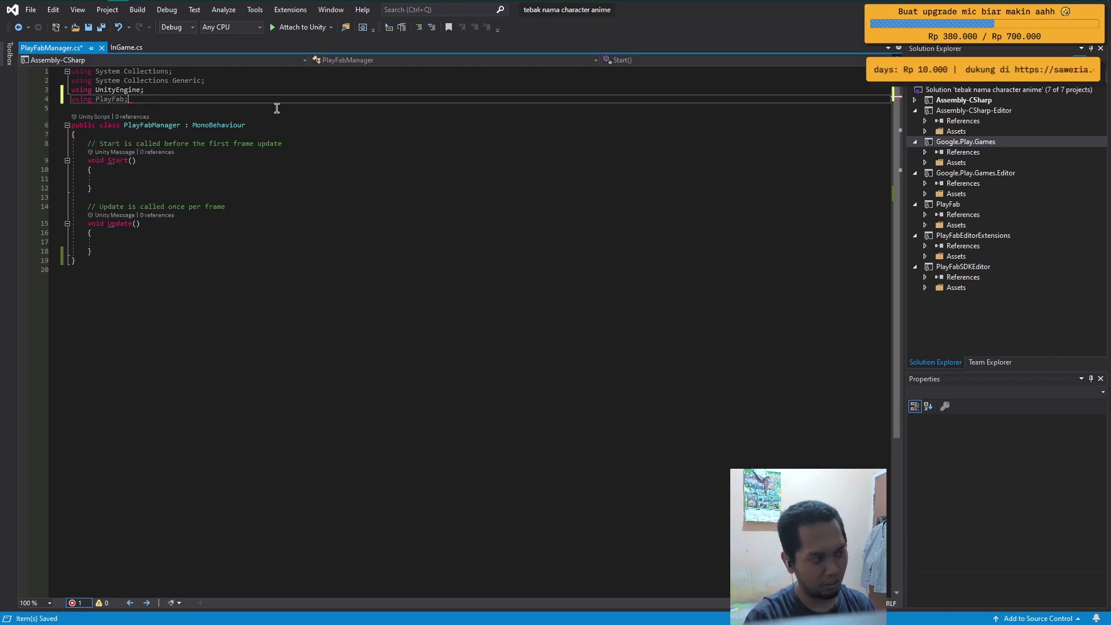
type(";")
key("Return")
type("using")
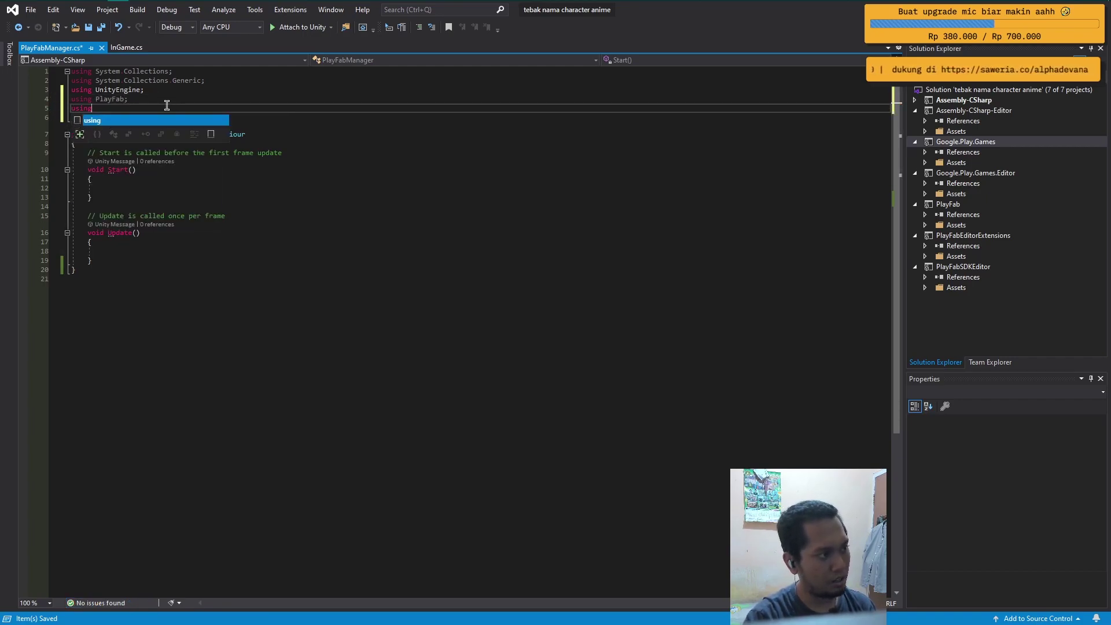
type(" play")
key("Tab")
type(".")
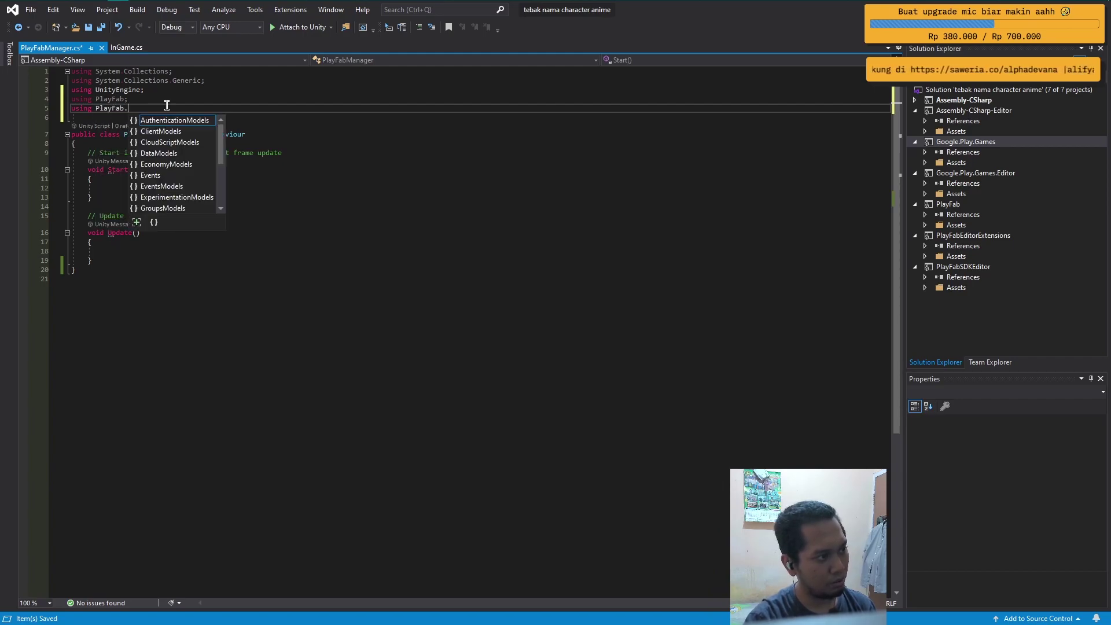
type("clie")
key("Tab")
type(";")
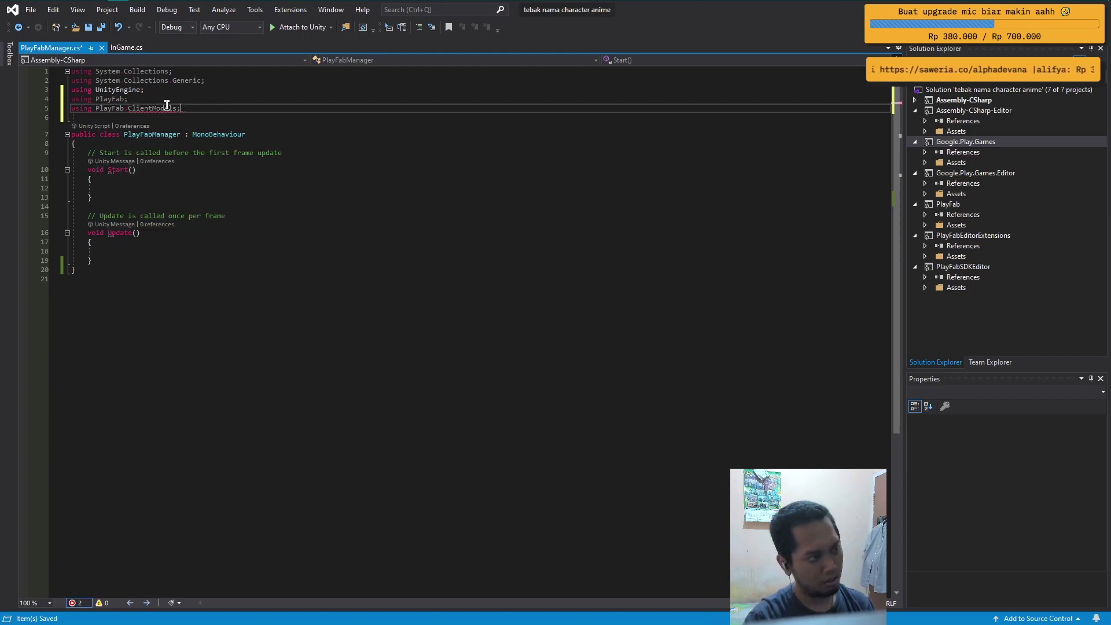
left_click(181, 262)
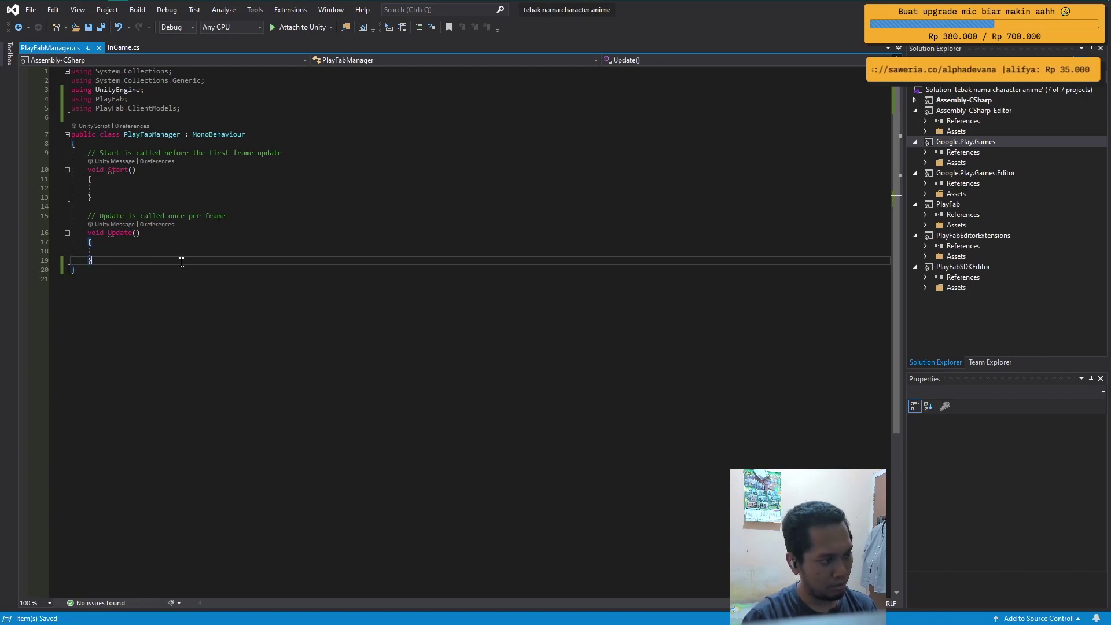
key("Return")
key("Return")
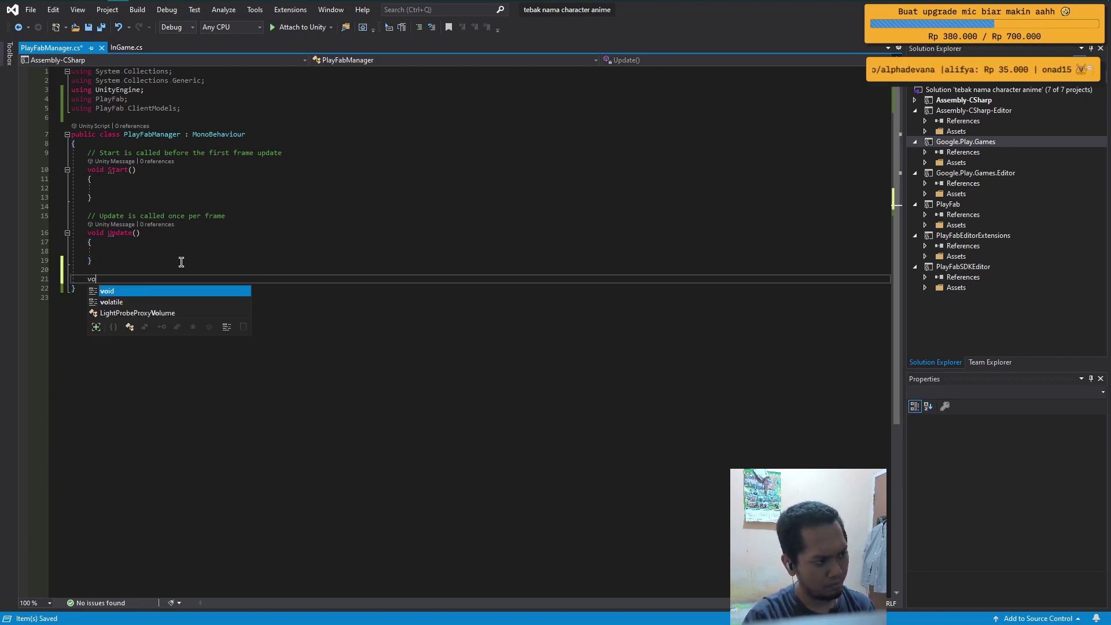
Declare a void LoginPlayFab() method with an empty body.
type("void LoginPlayu")
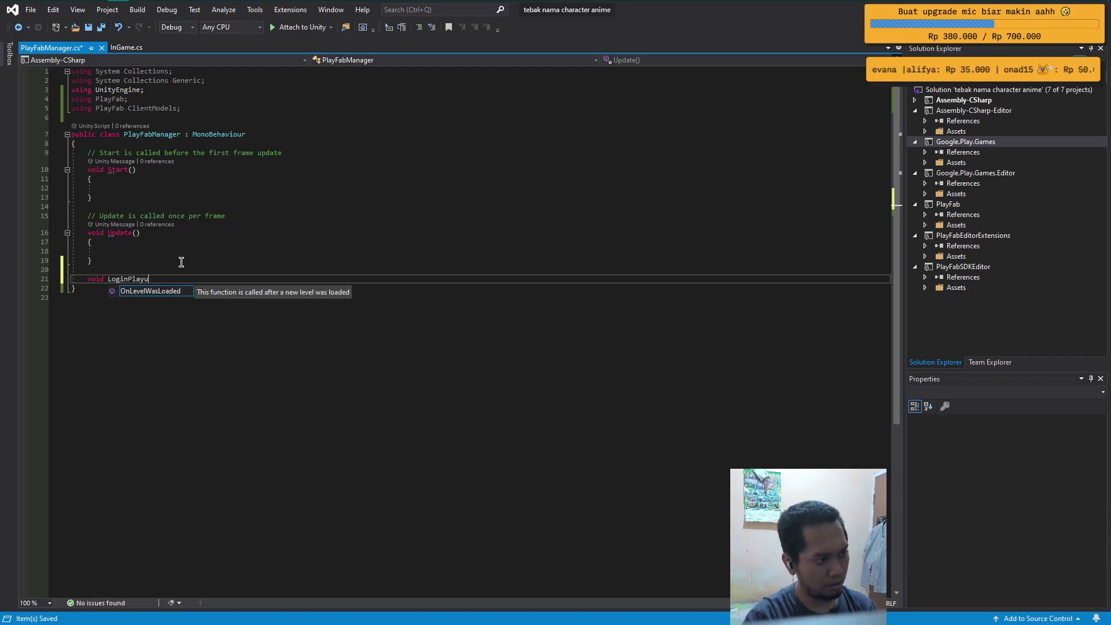
key("BackSpace")
type("Fab(")
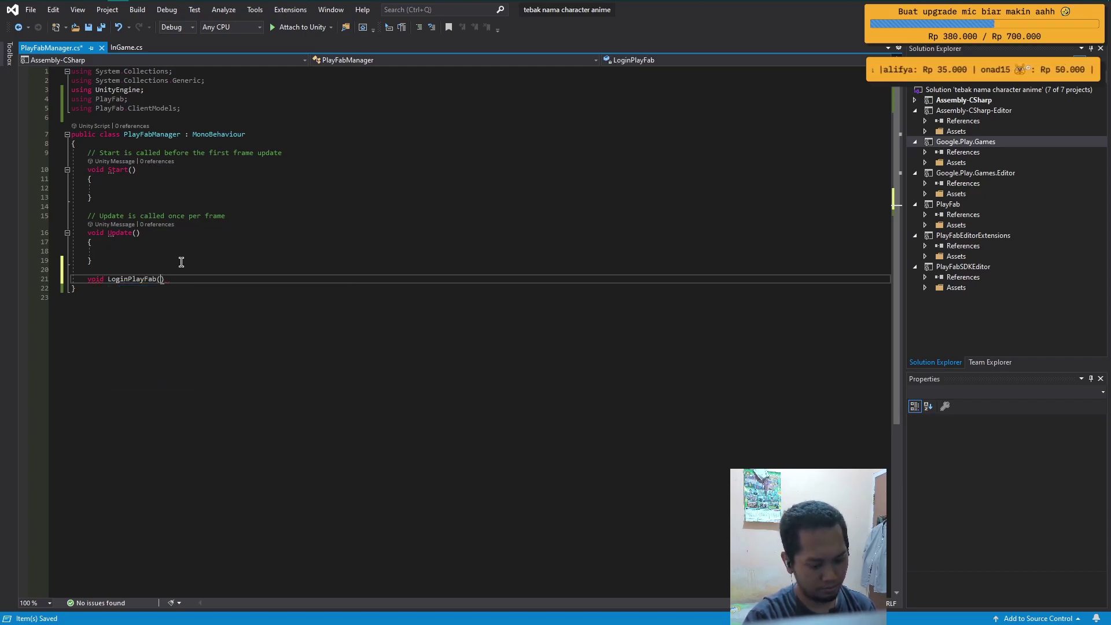
key("Return")
type("{")
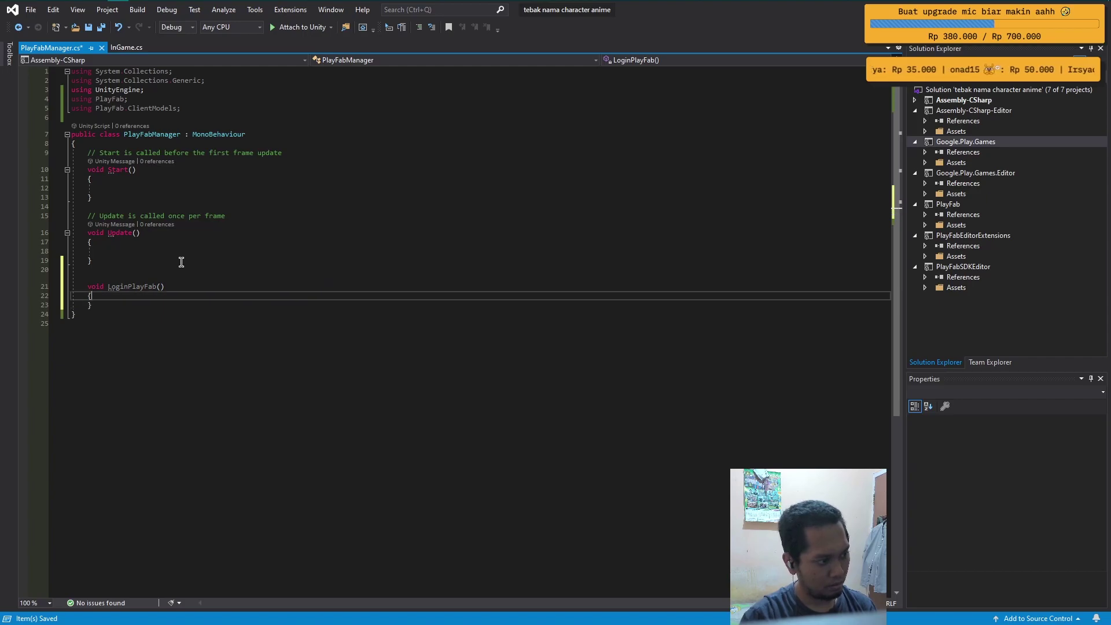
key("Return")
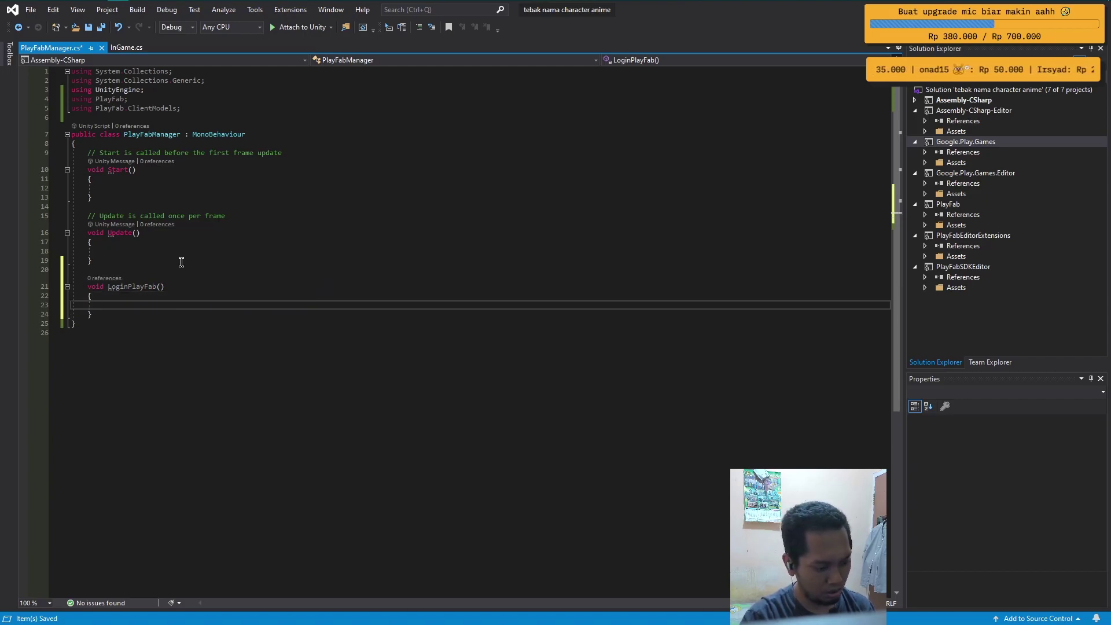
Create 'var request = new LoginWithCustomIDRequest { };' with an empty initializer block.
type("v")
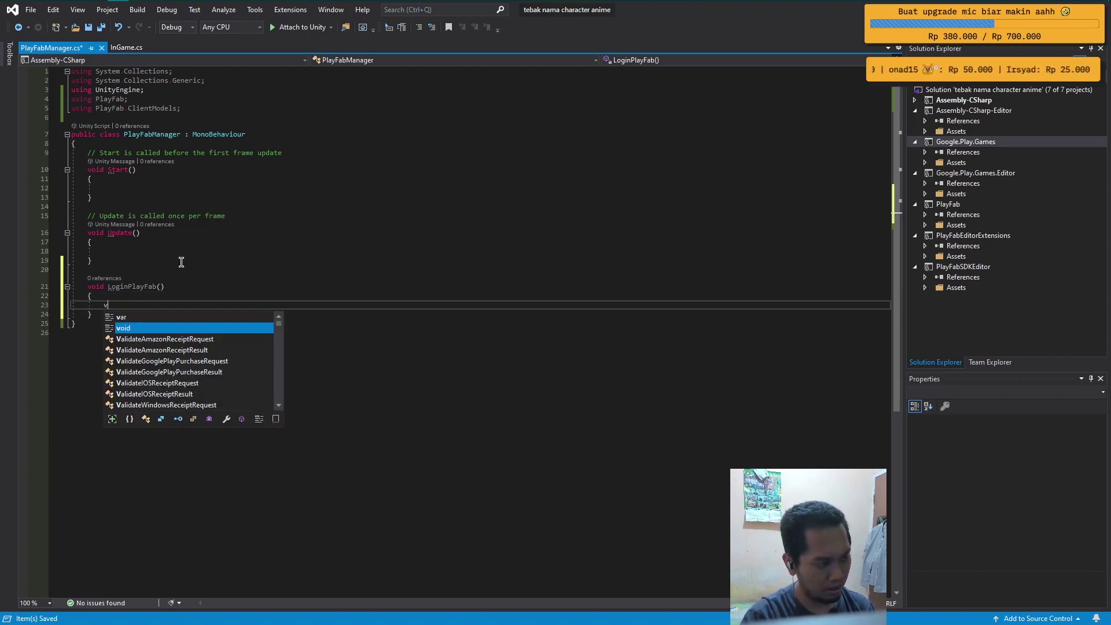
type("ar request")
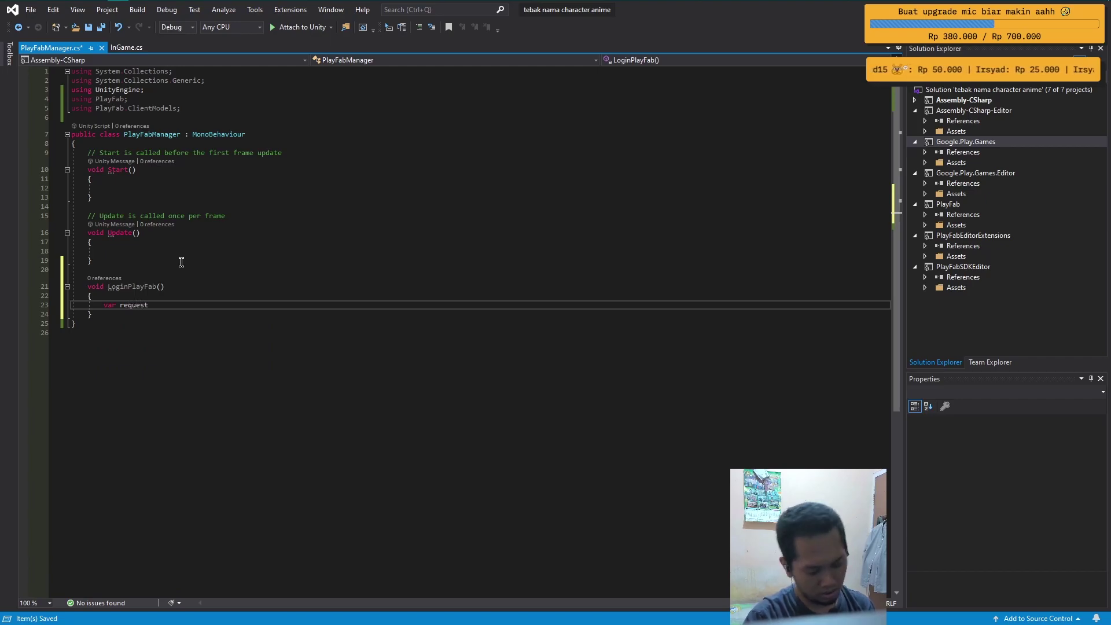
type(" ne")
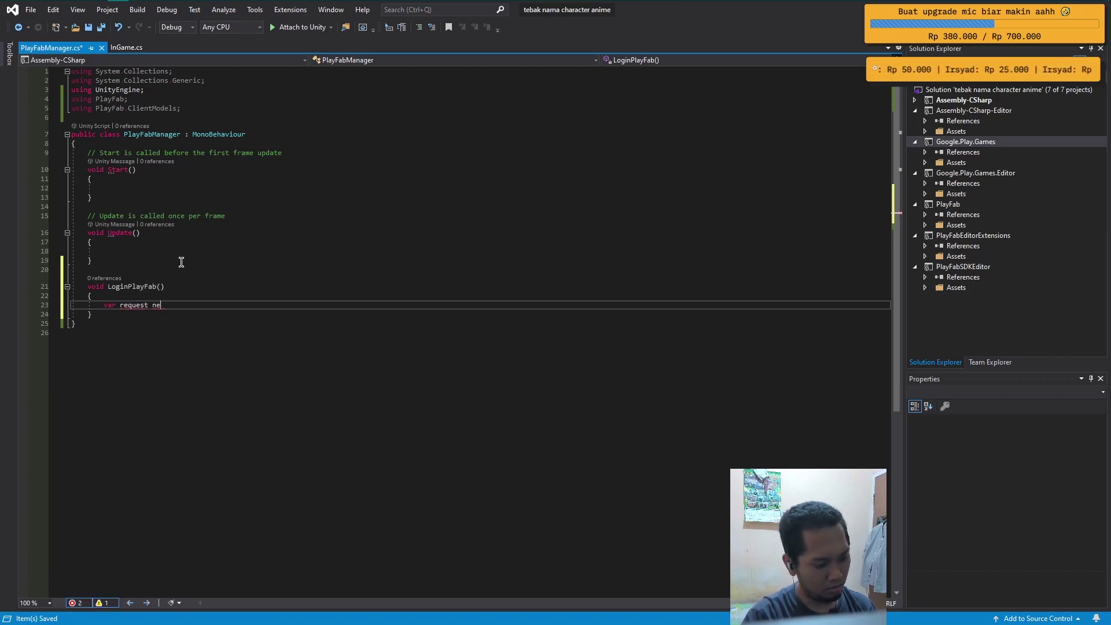
key("BackSpace")
key("BackSpace")
type("= new ")
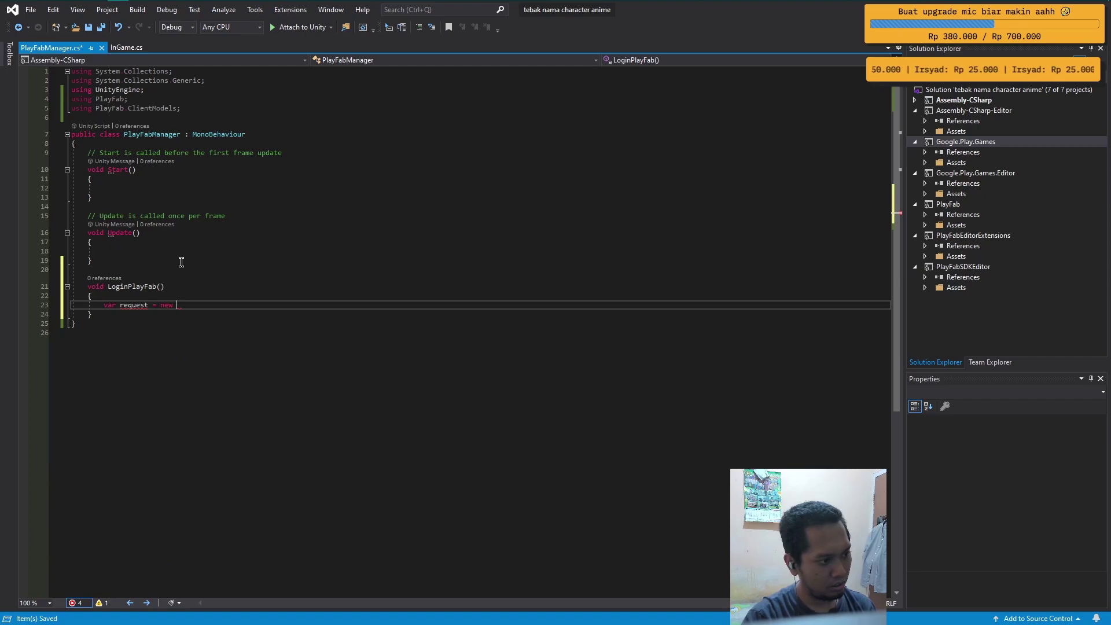
type("login")
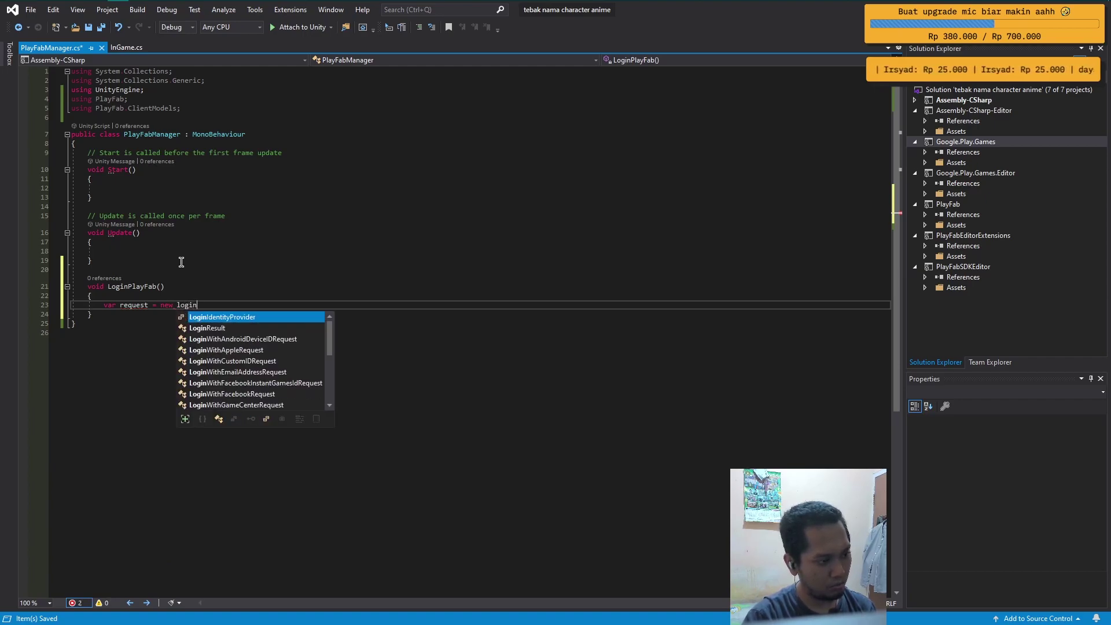
type("with")
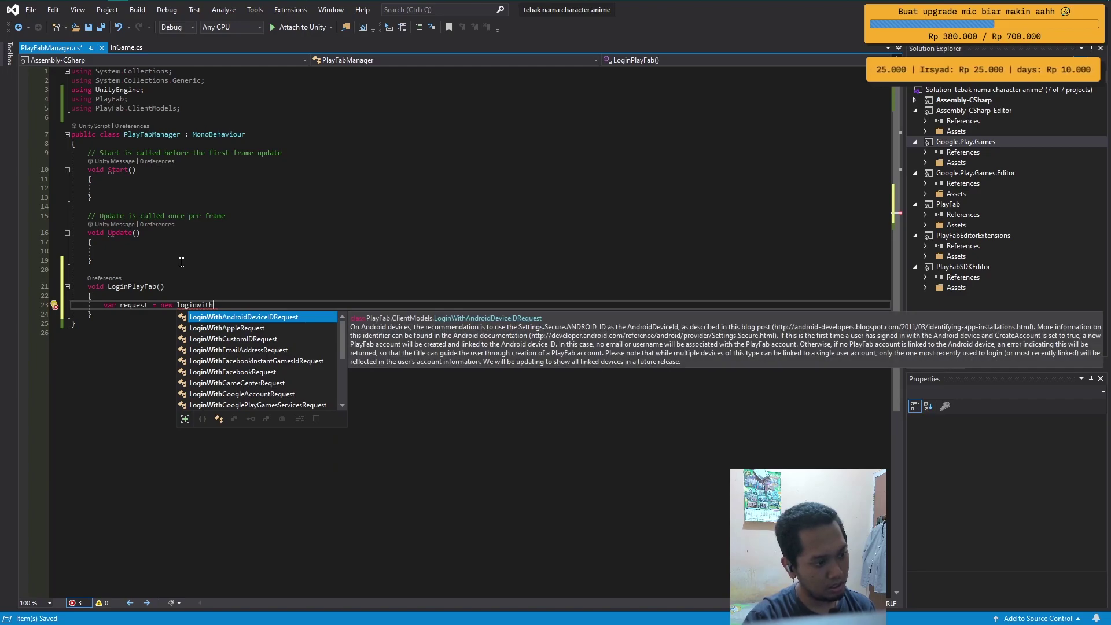
key("Down")
key("Down")
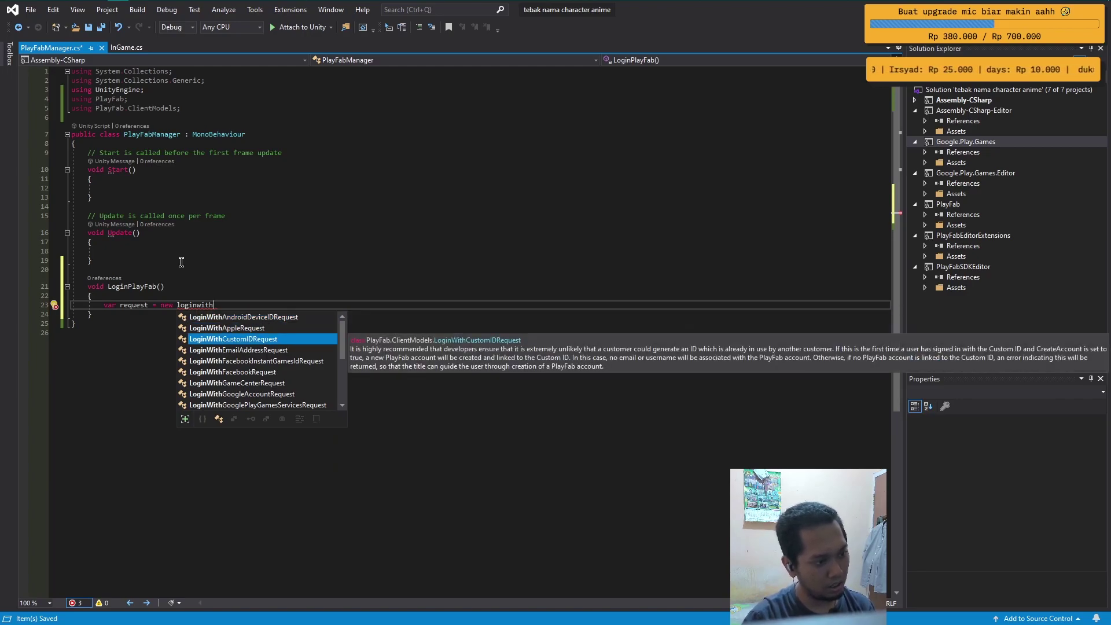
key("Tab")
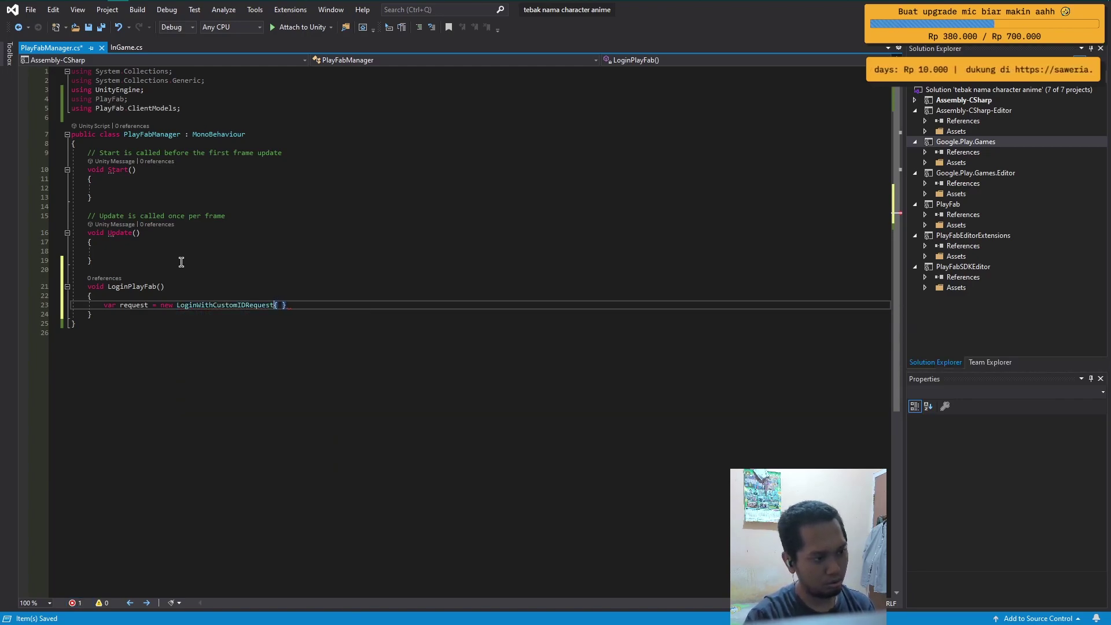
key("Return")
type("{")
key("Down")
key("Return")
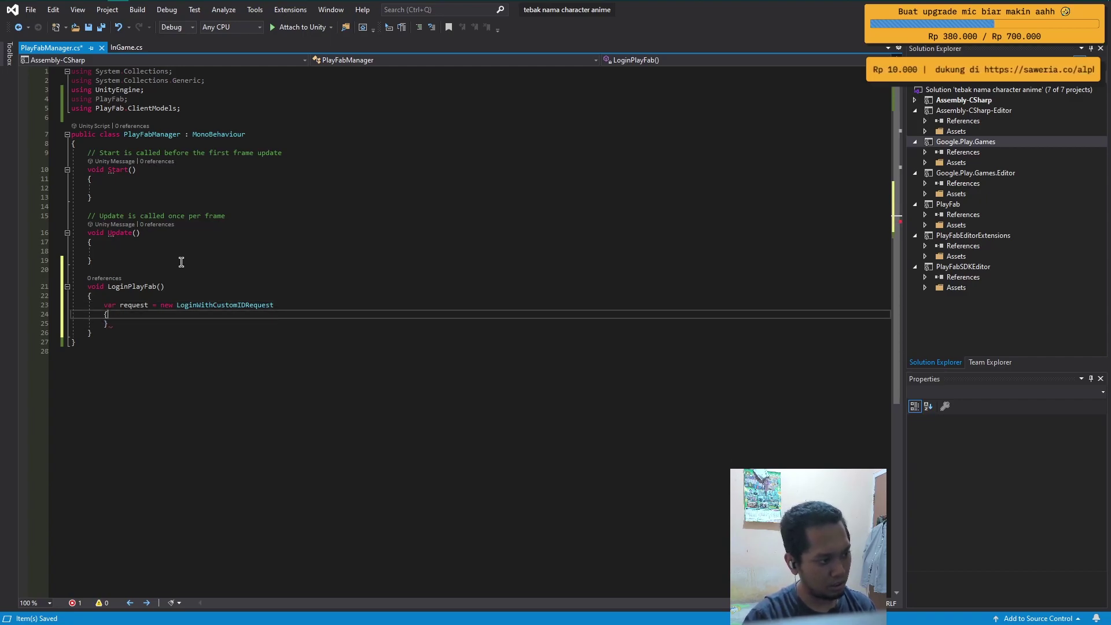
key("Return")
key("Down")
type(";")
key("Up")
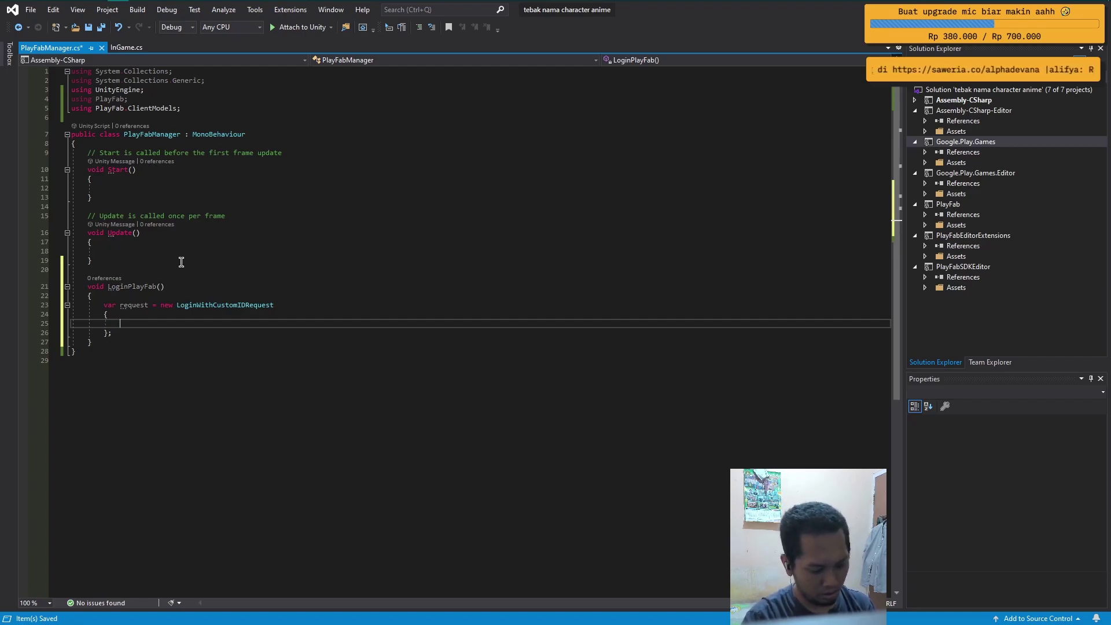
Set the request's CustomId to SystemInfo.deviceUniqueIdentifier and CreateAccount to true.
type("Cust")
key("Tab")
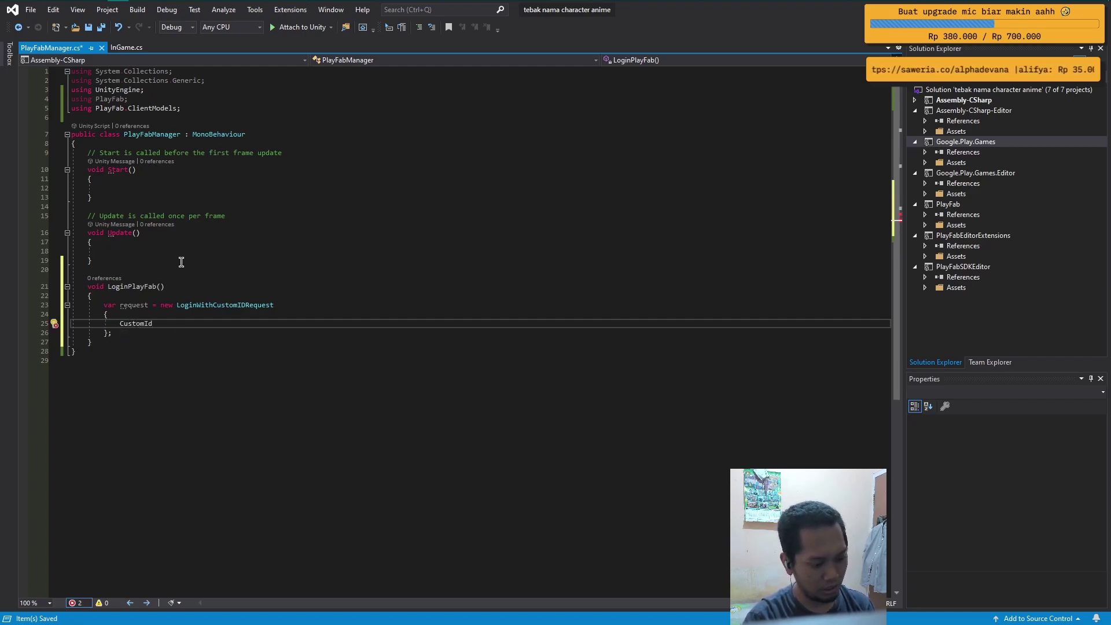
type(" =")
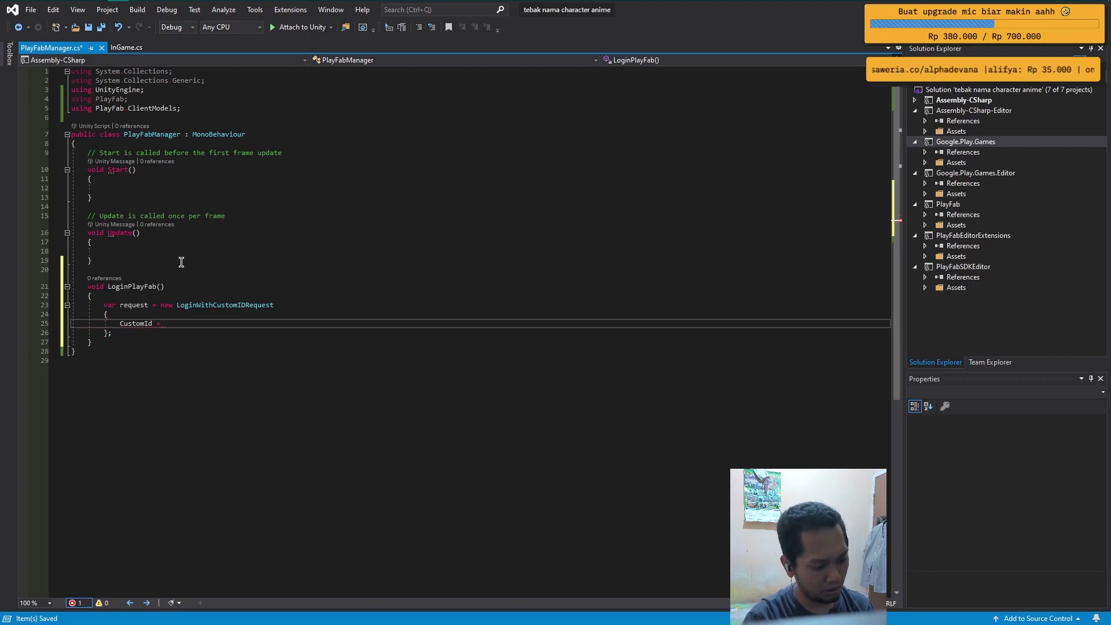
type(" sys")
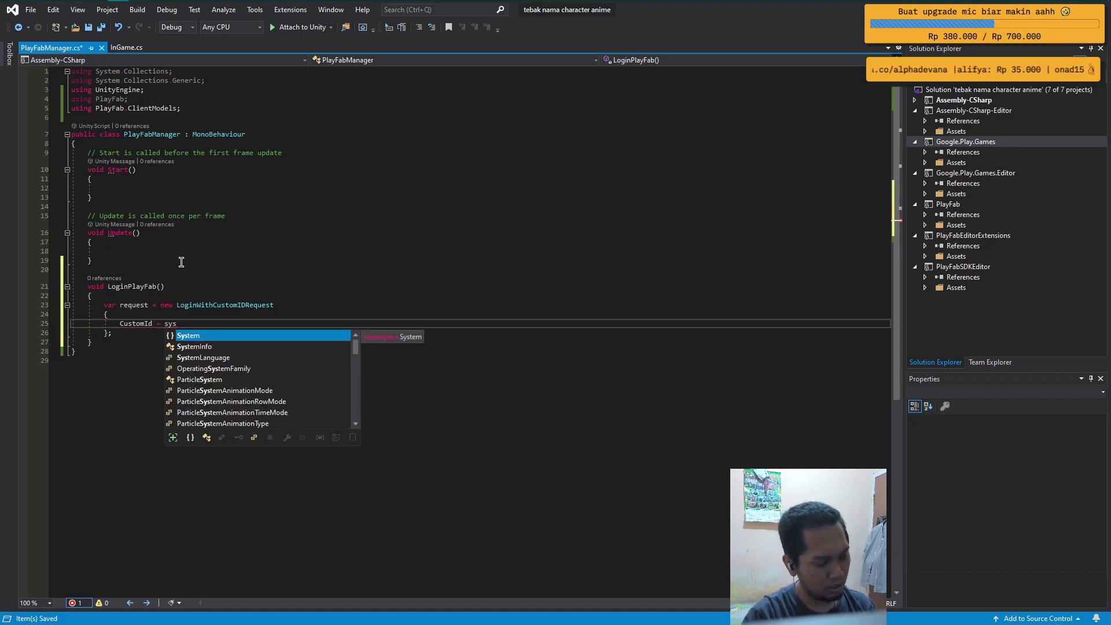
key("Down")
key("Tab")
type(".")
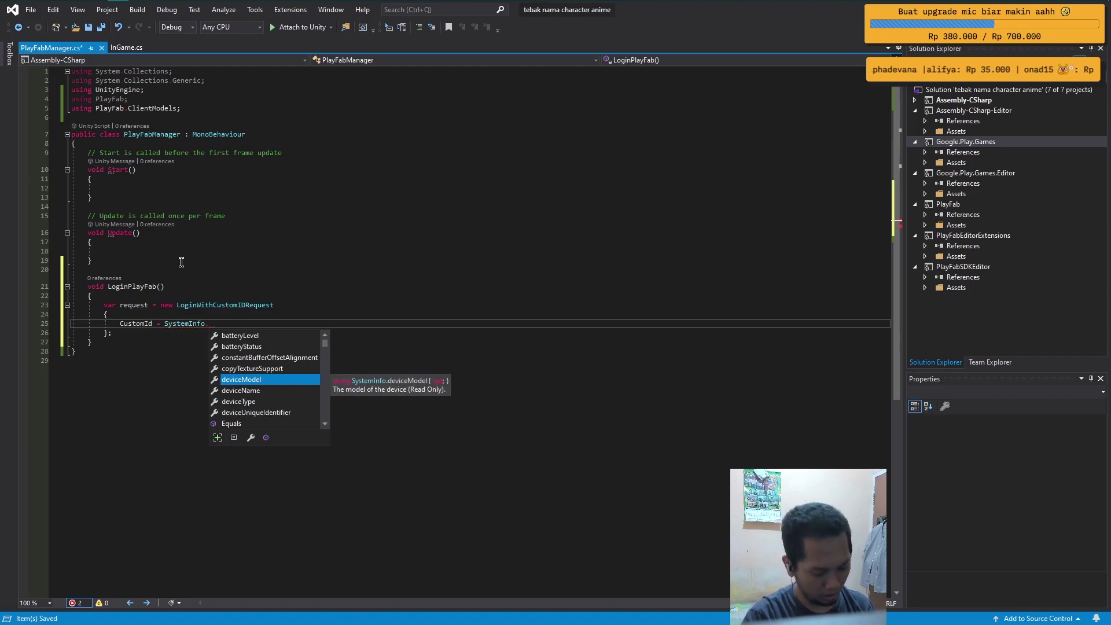
type("deviceUniqueIdenti")
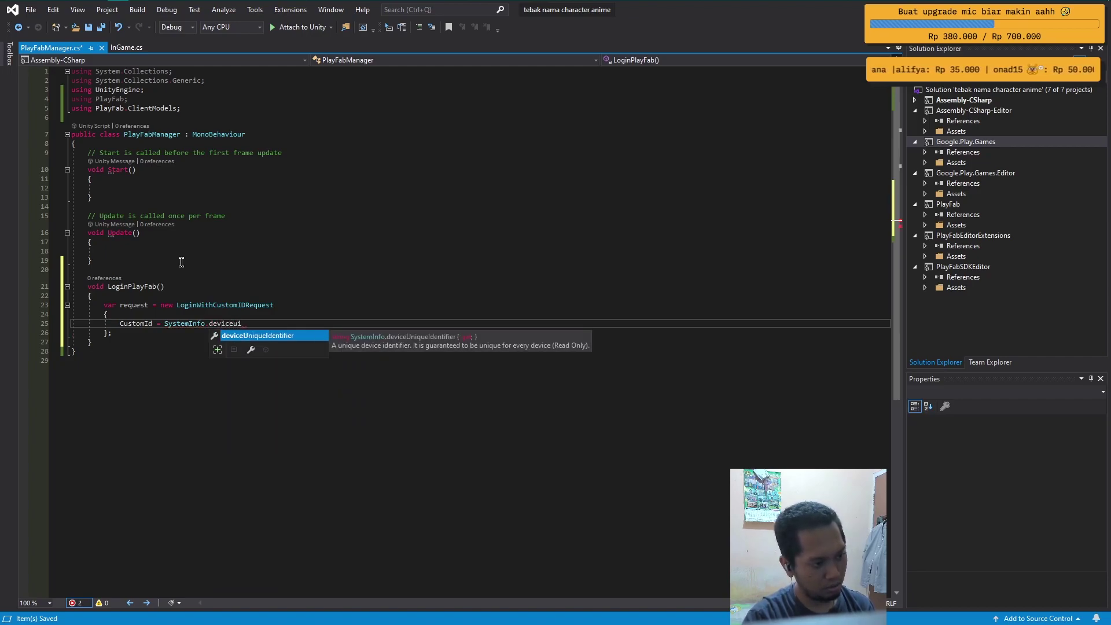
key("Tab")
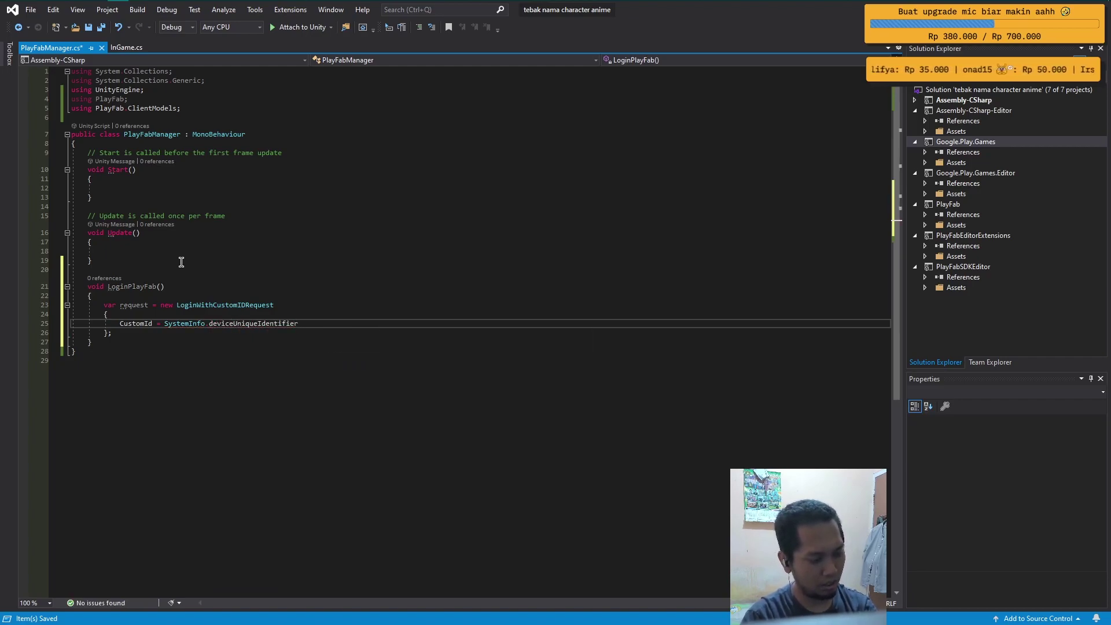
type(",")
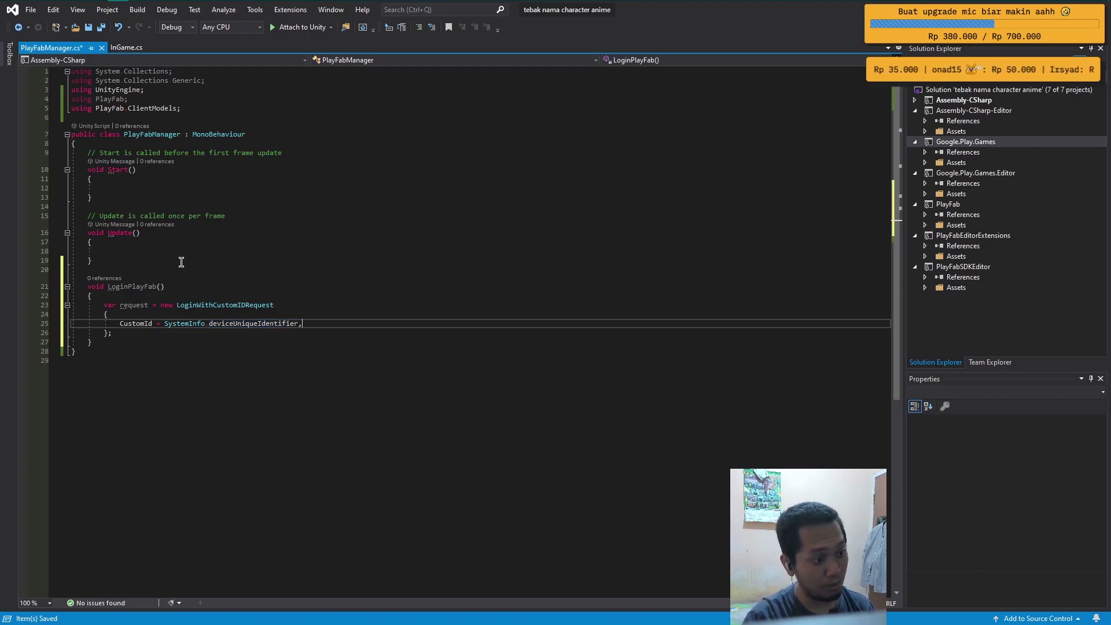
key("Return")
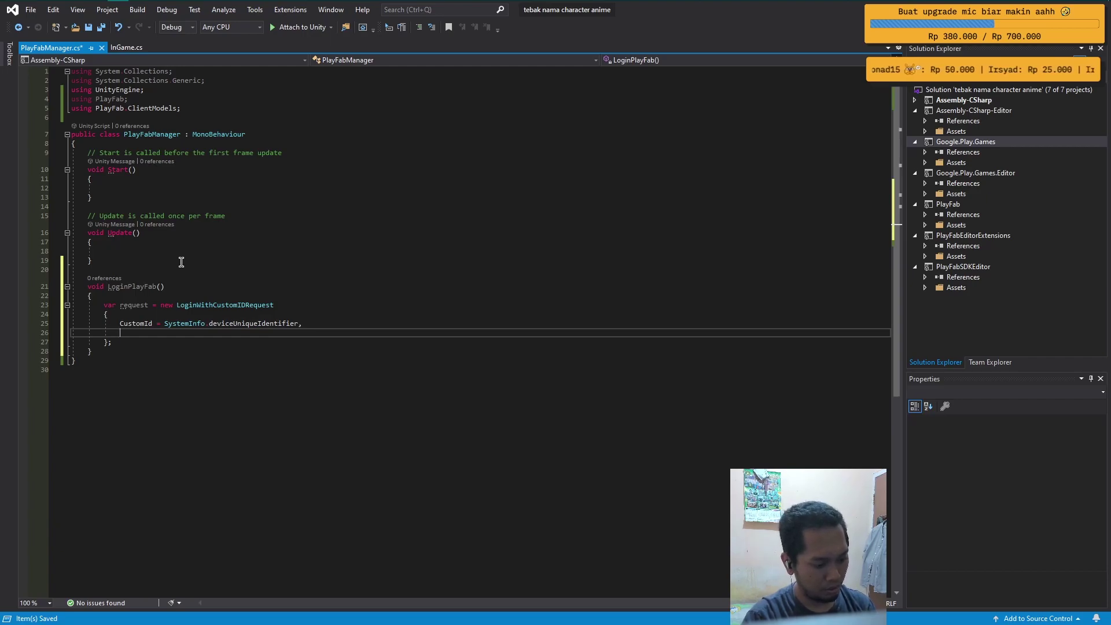
type("crea")
key("Tab")
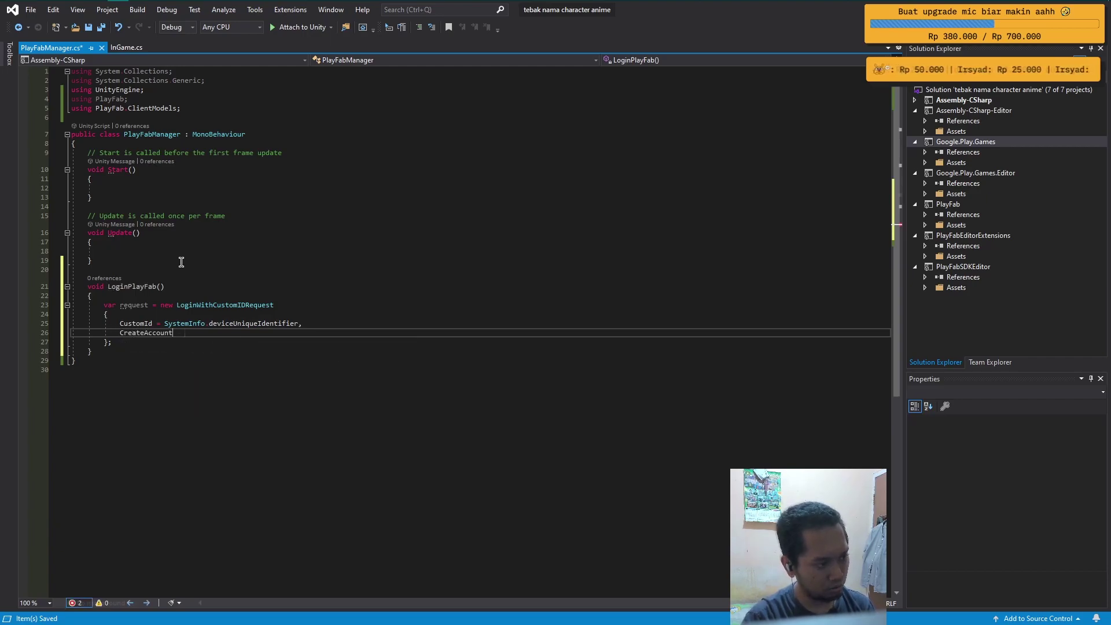
type(" = tr")
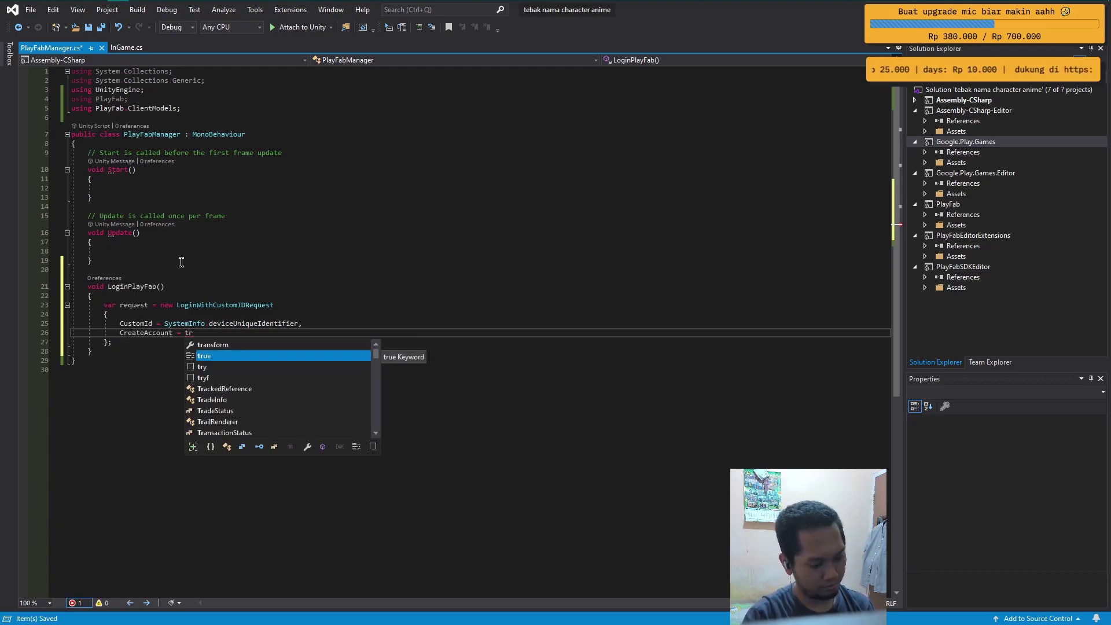
type("ue")
key("Tab")
Add a PlayFabClientAPI.LoginWithCustomID() call after the request block.
key("Down")
key("Return")
key("Return")
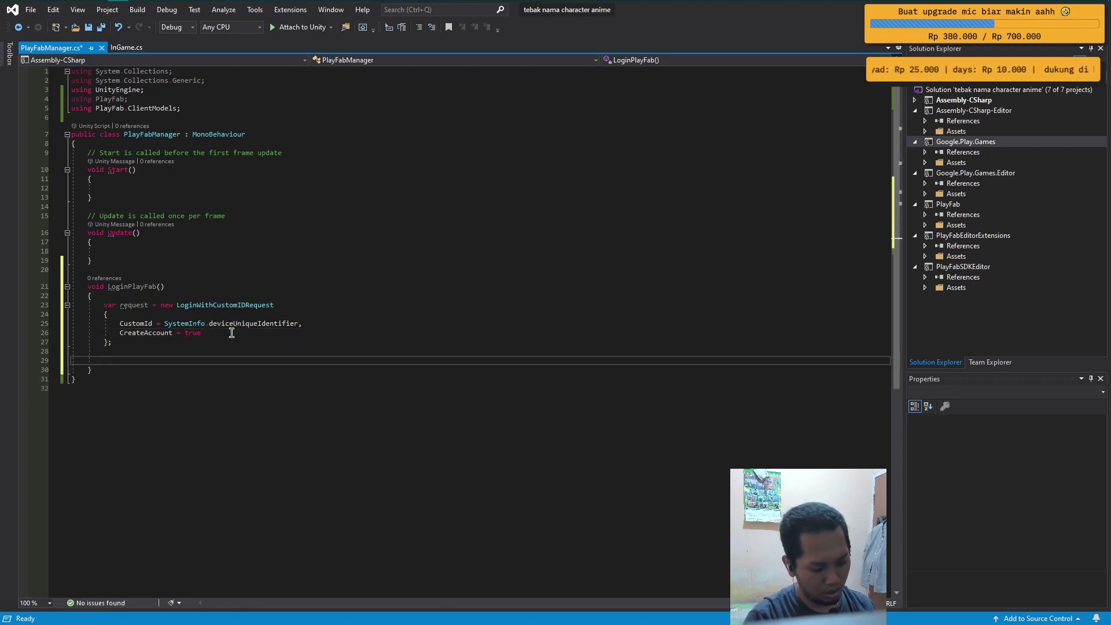
type("playfab")
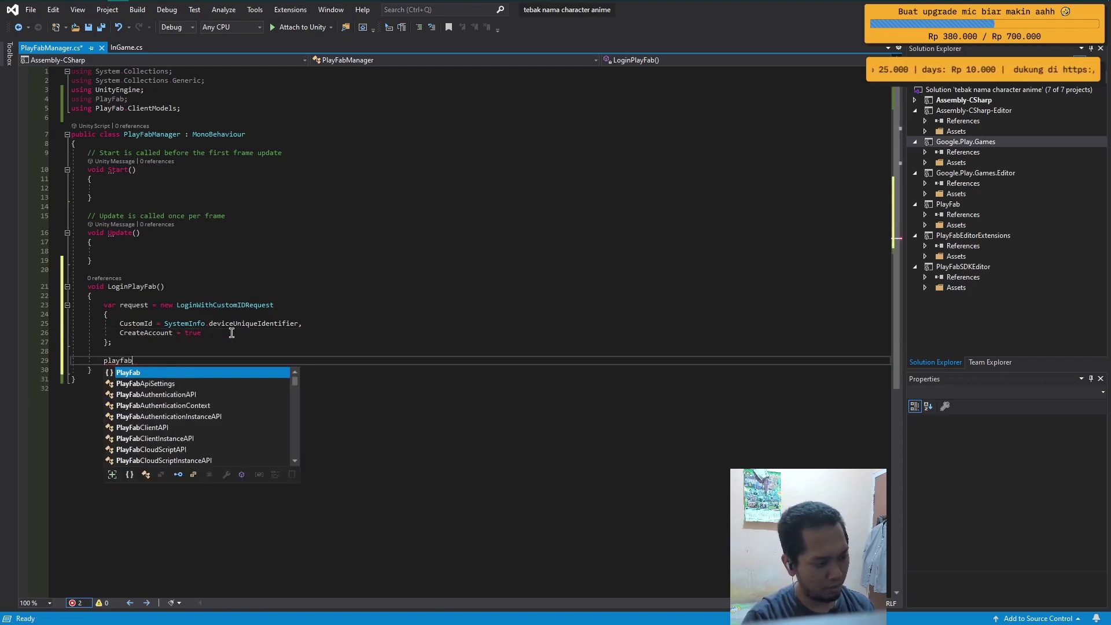
type("clie")
key("Tab")
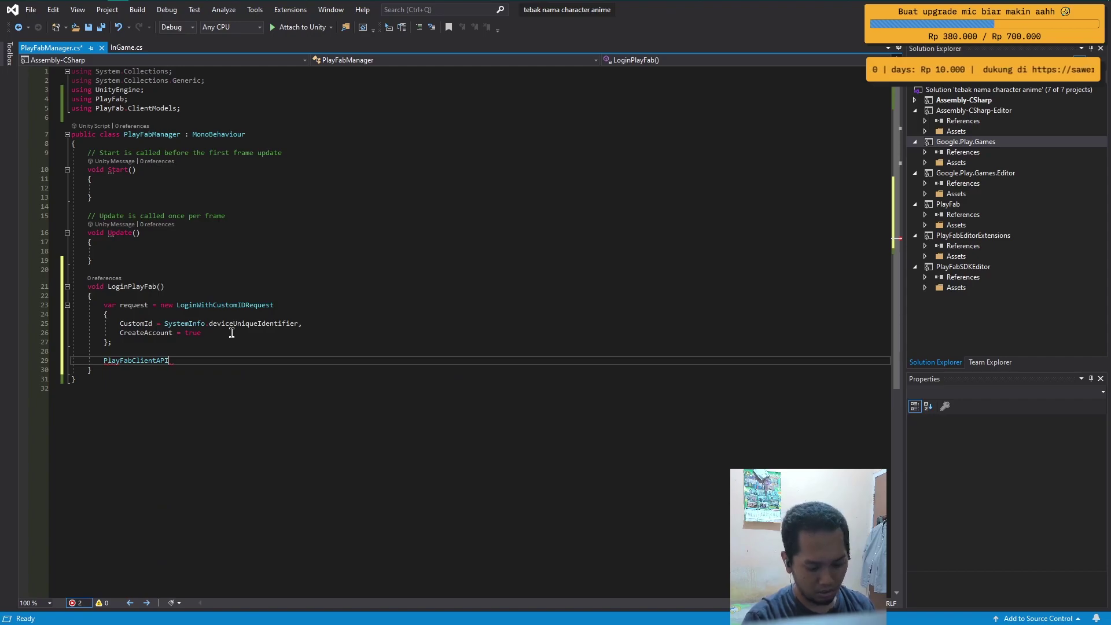
type(".logi")
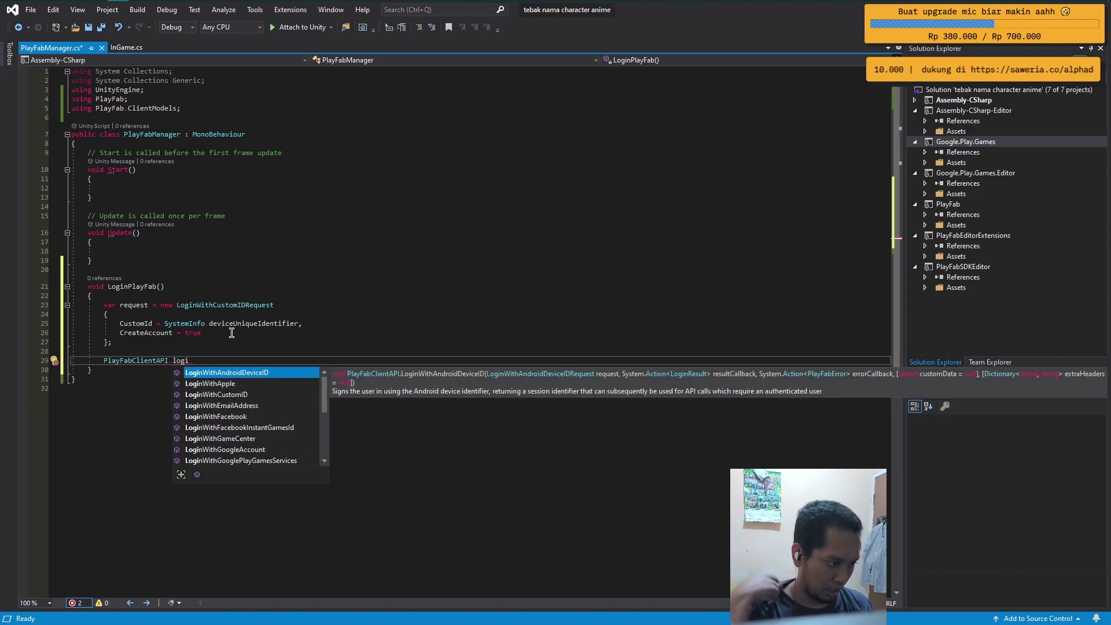
key("Down")
key("Down")
key("Tab")
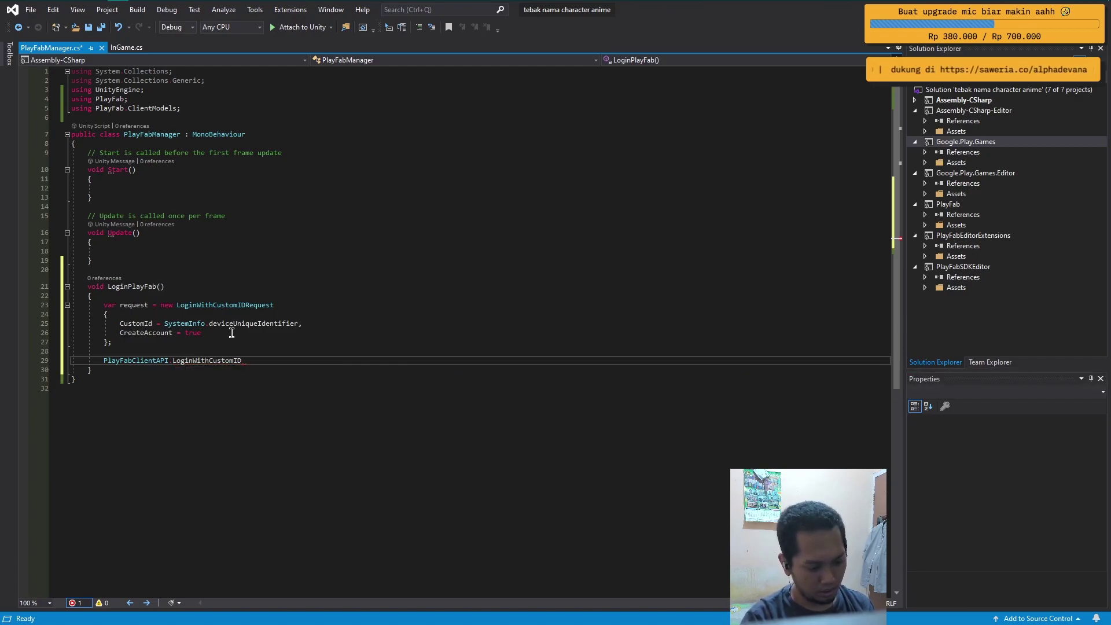
type("();")
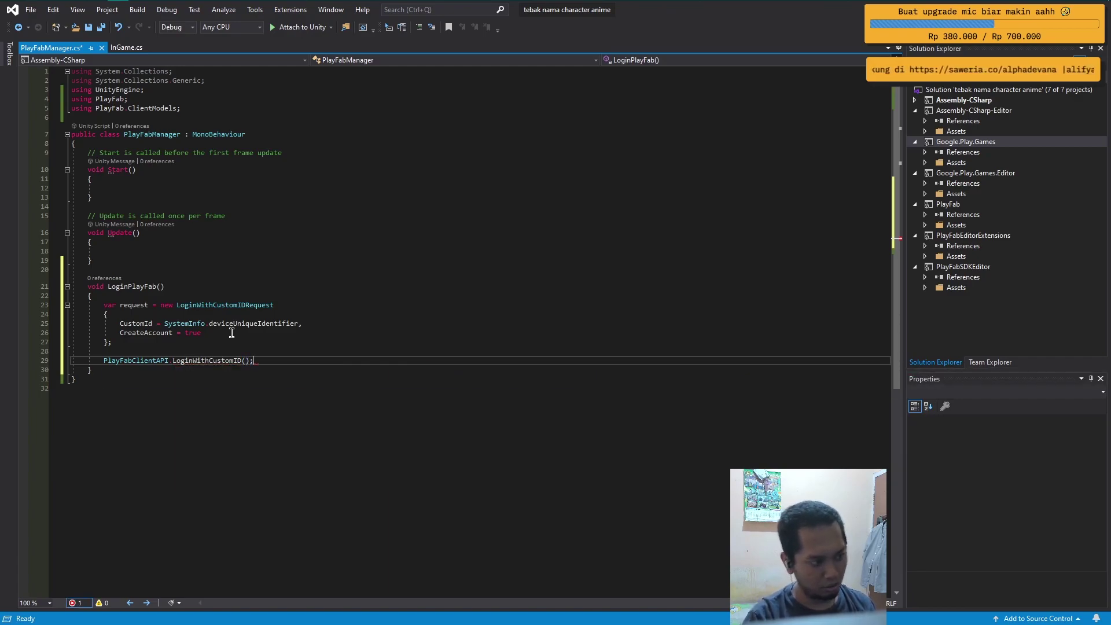
mouse_move(215, 363)
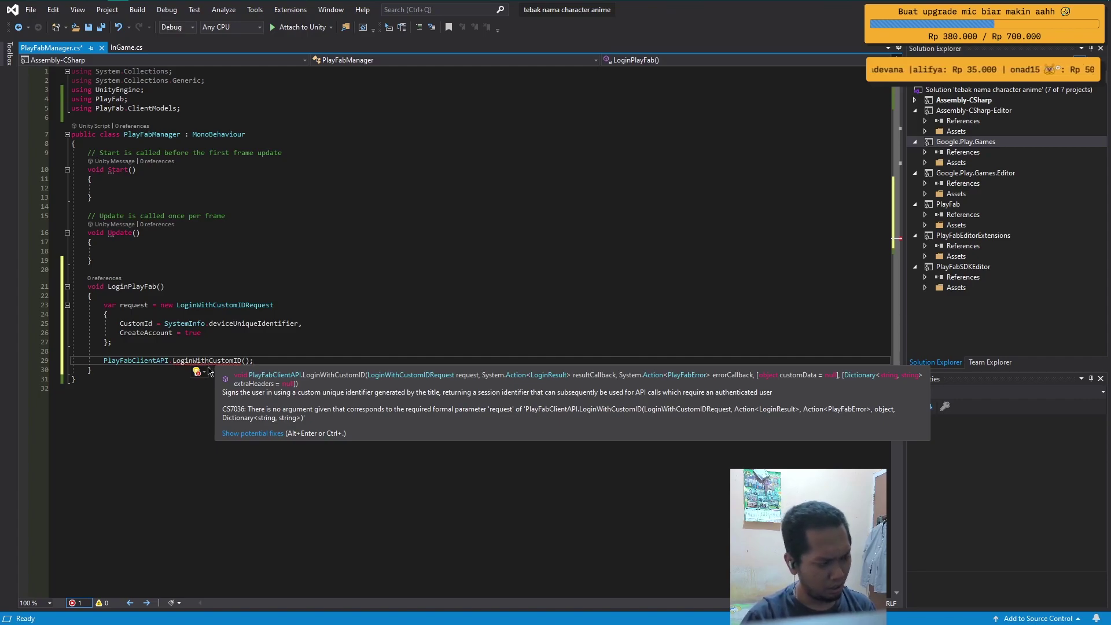
left_click(219, 373)
Declare a void OnLoginBerhasil() method below LoginPlayFab.
key("Return")
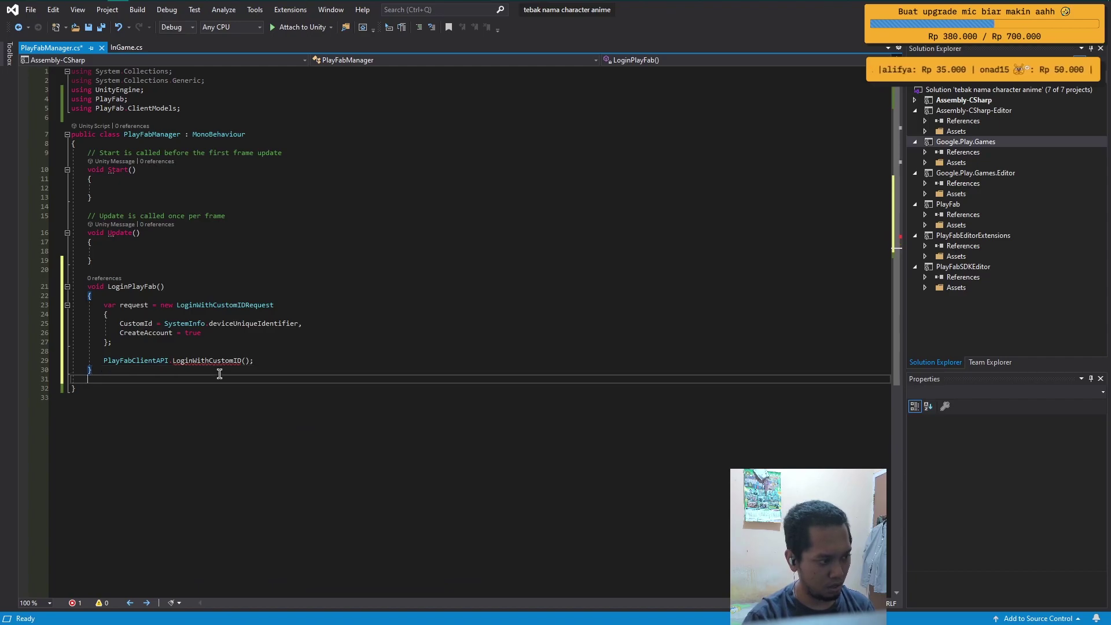
key("Return")
type("void")
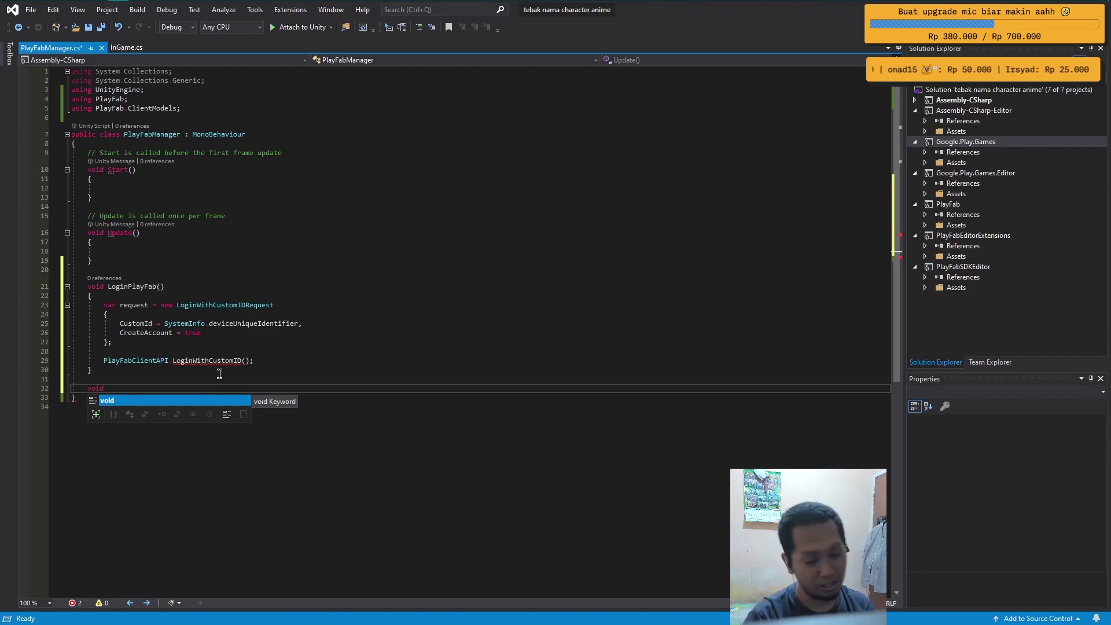
type(" On")
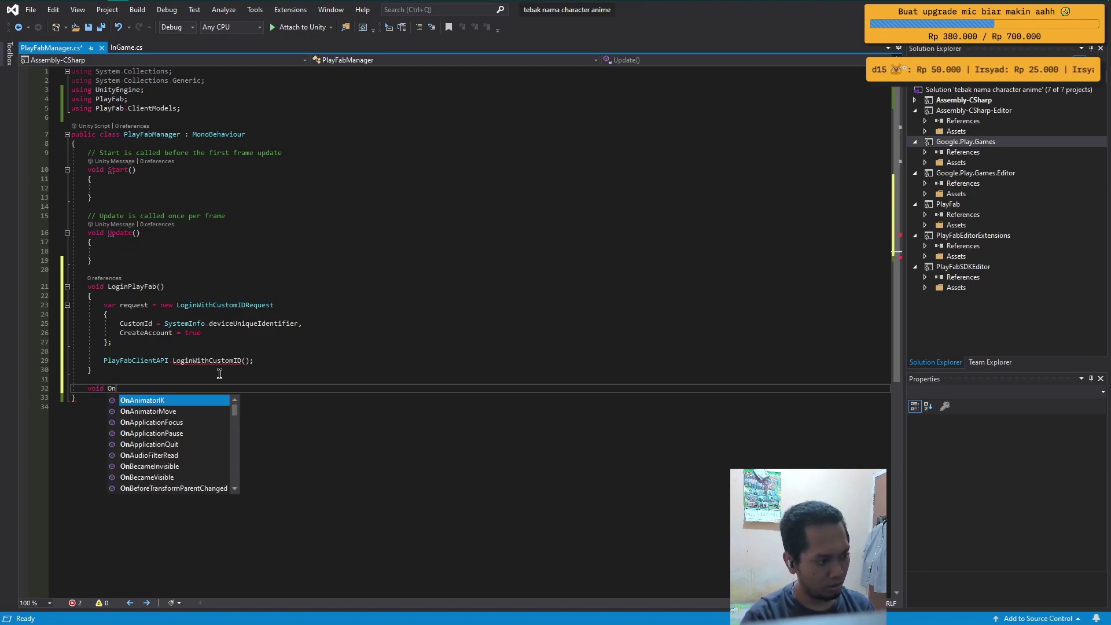
type("Log")
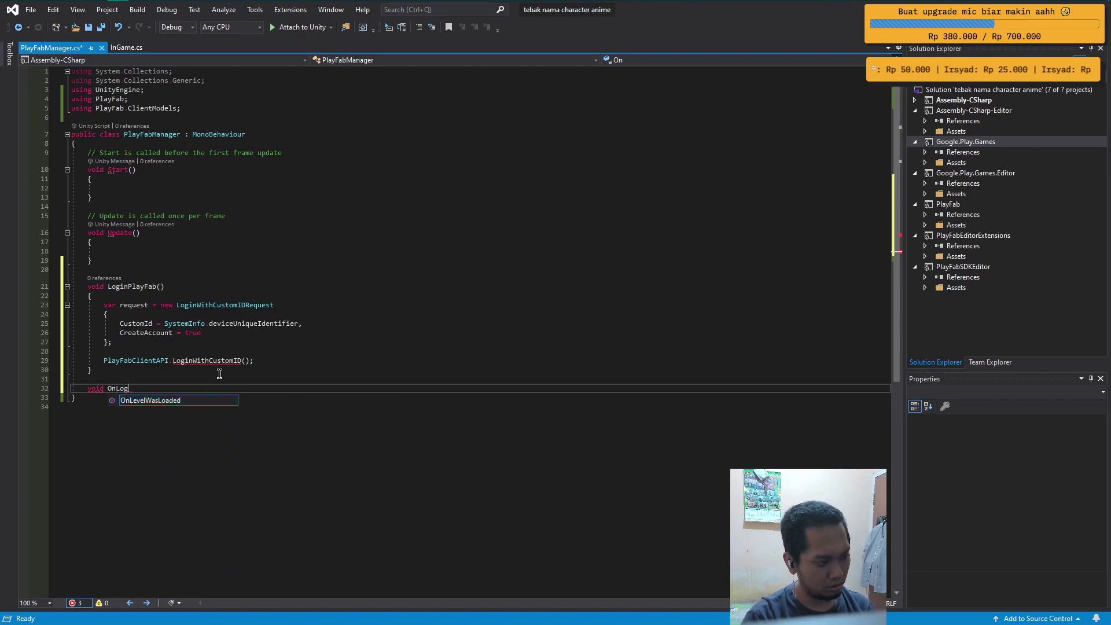
type("inSucce")
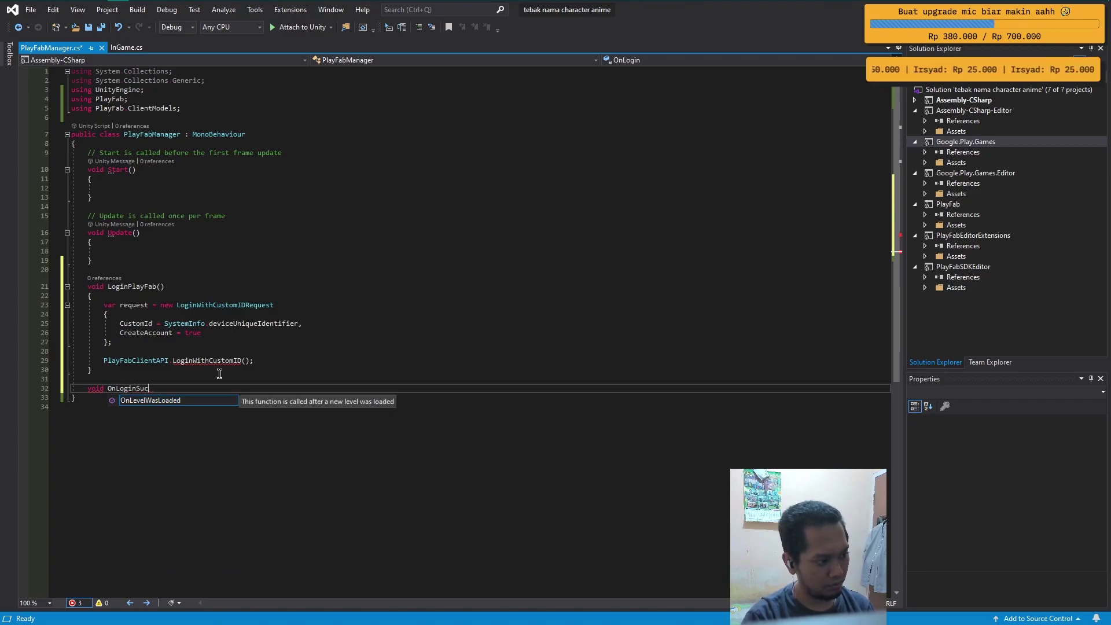
key("BackSpace")
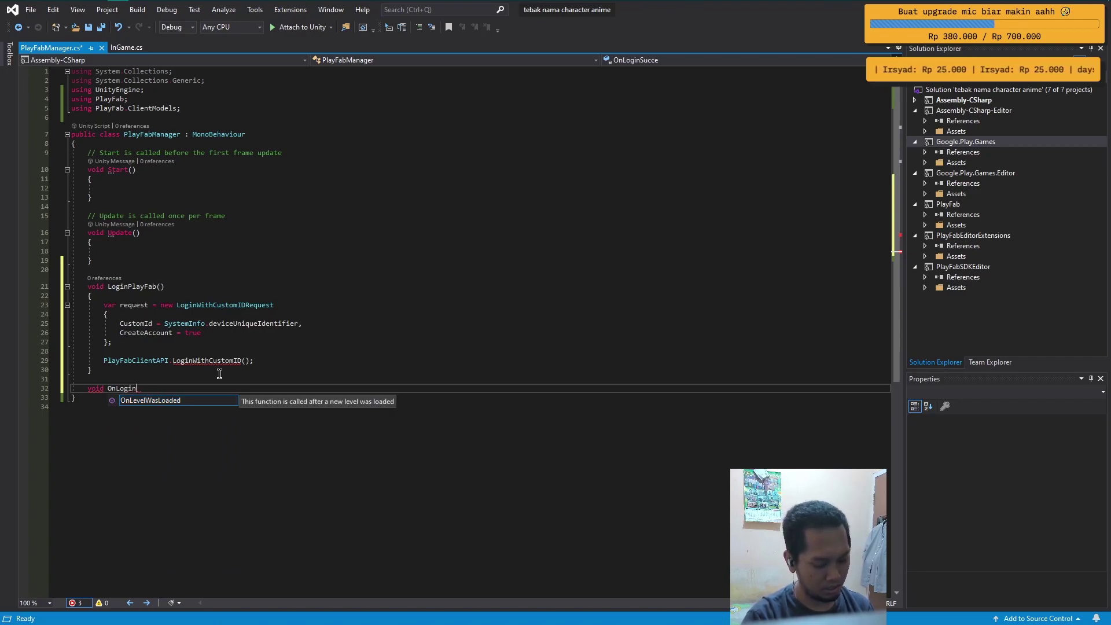
type("Berhasil")
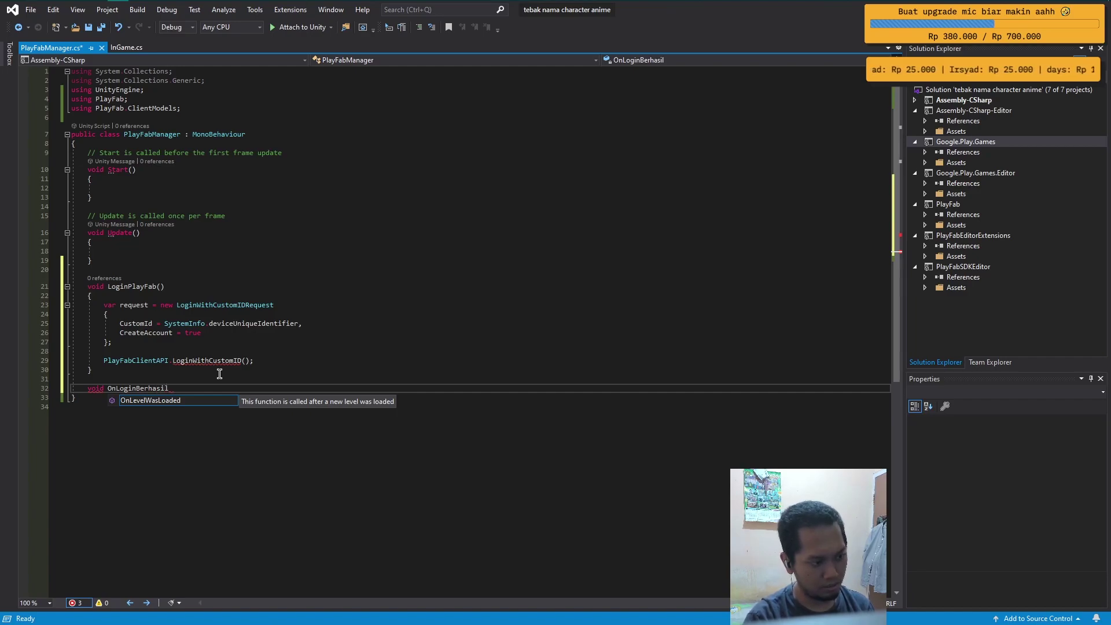
type("()")
key("Return")
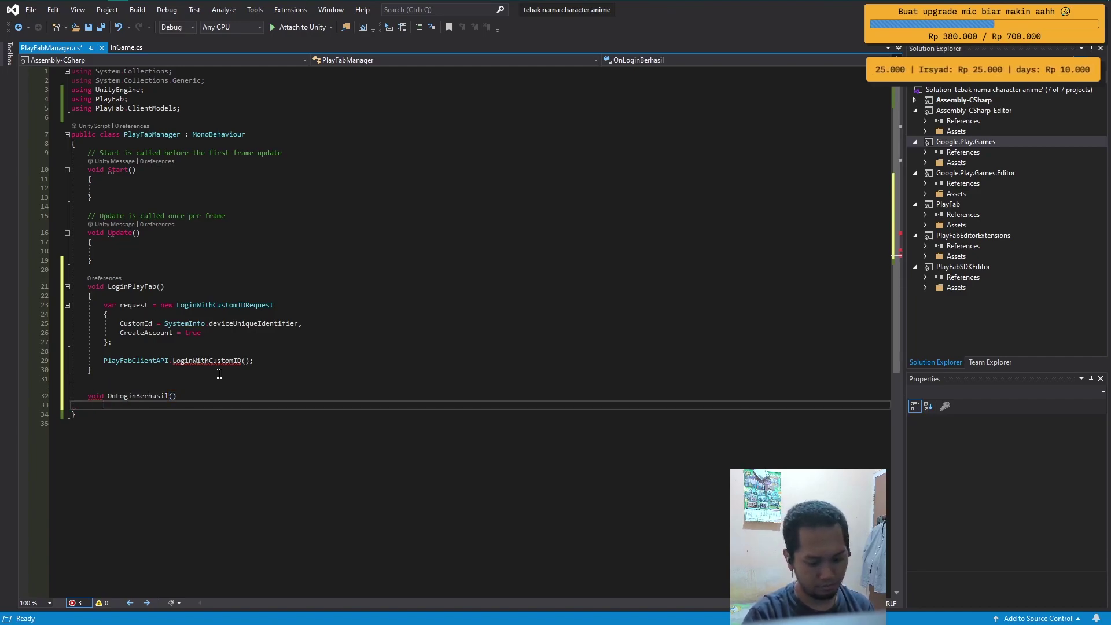
type("{")
key("Return")
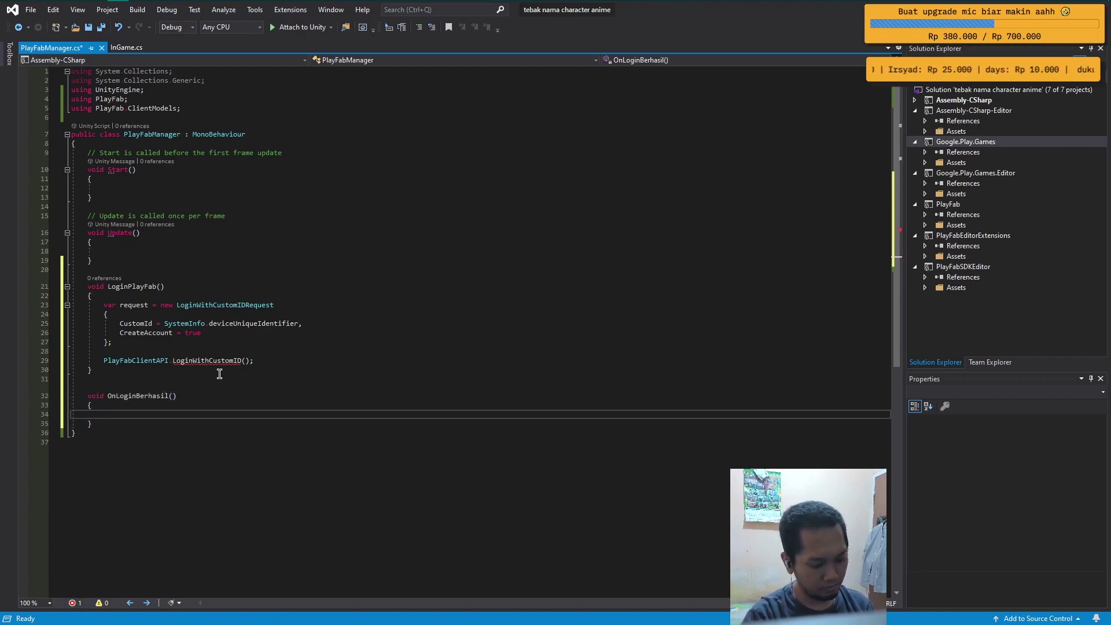
Make OnLoginBerhasil call Debug.Log("login/create akun berhasil!") and fix the string's spacing.
type("Debug.lo")
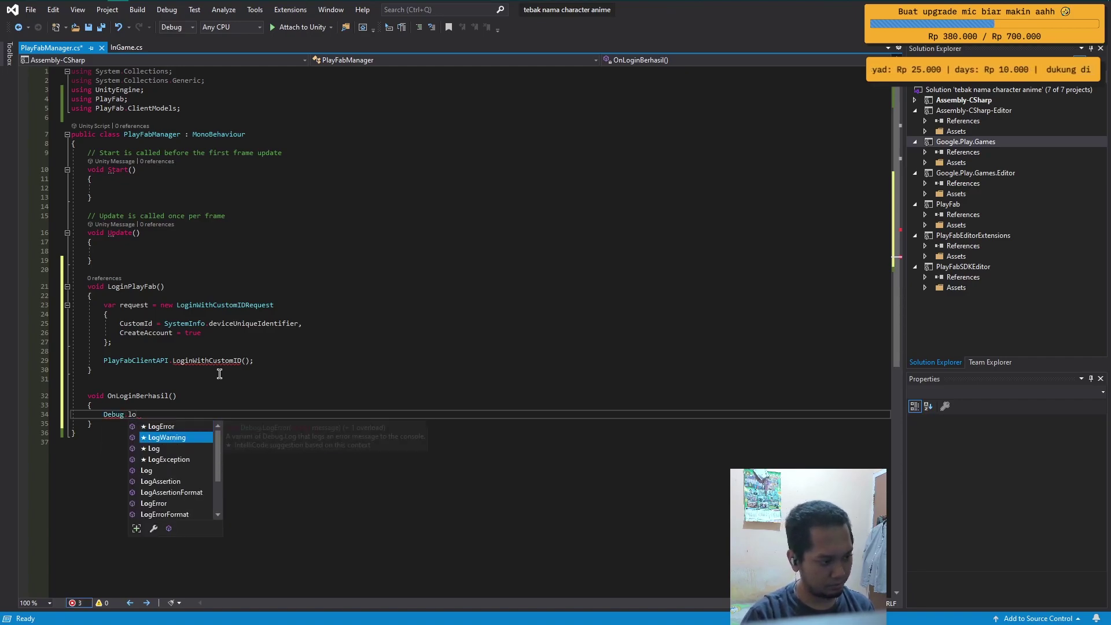
type("g(\"login berhasi")
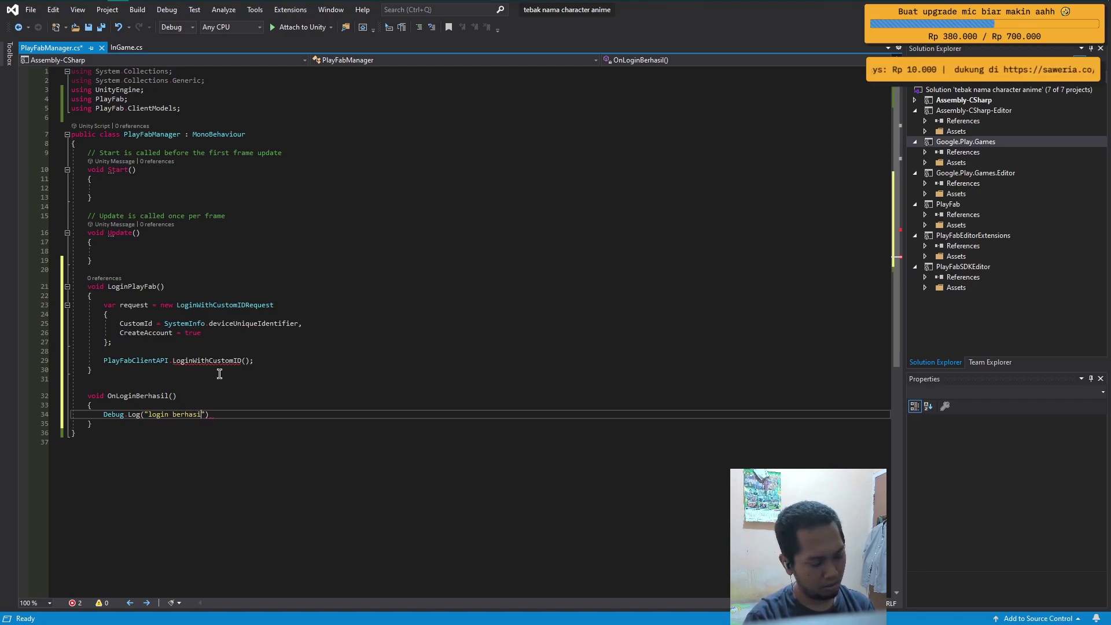
key("BackSpace")
key("BackSpace")
key("BackSpace")
type("/create")
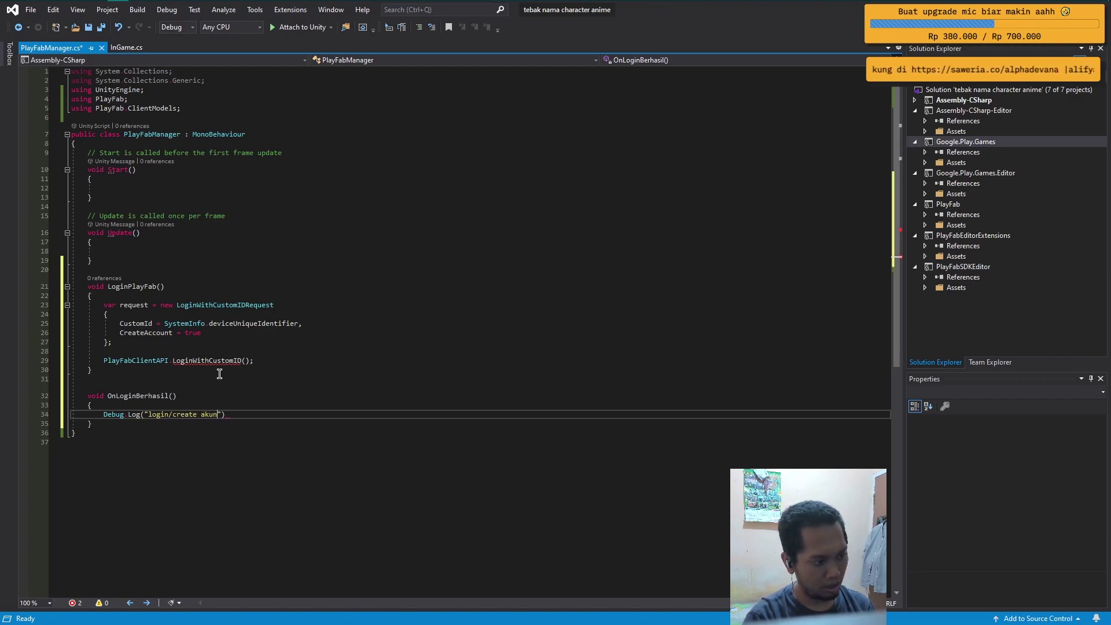
type("berhasil")
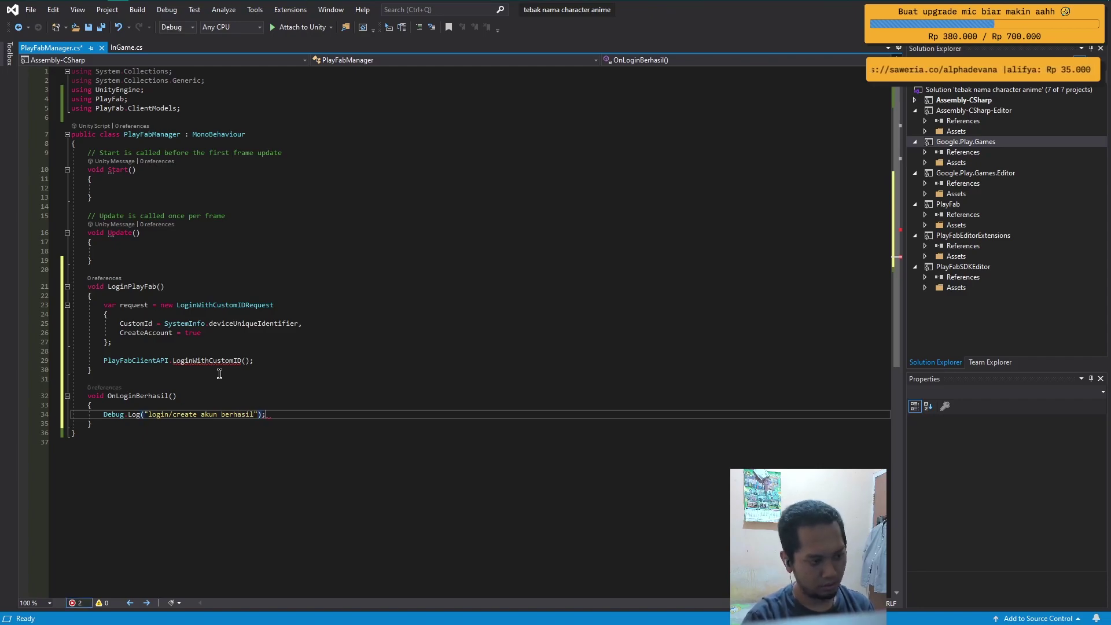
key("Left")
key("Left")
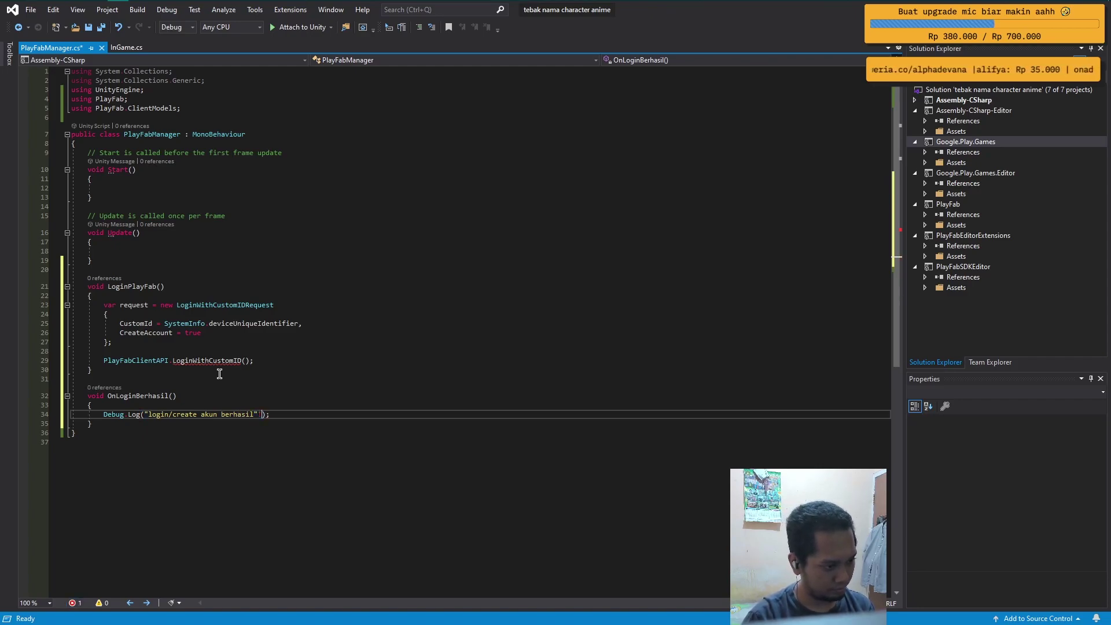
key("BackSpace")
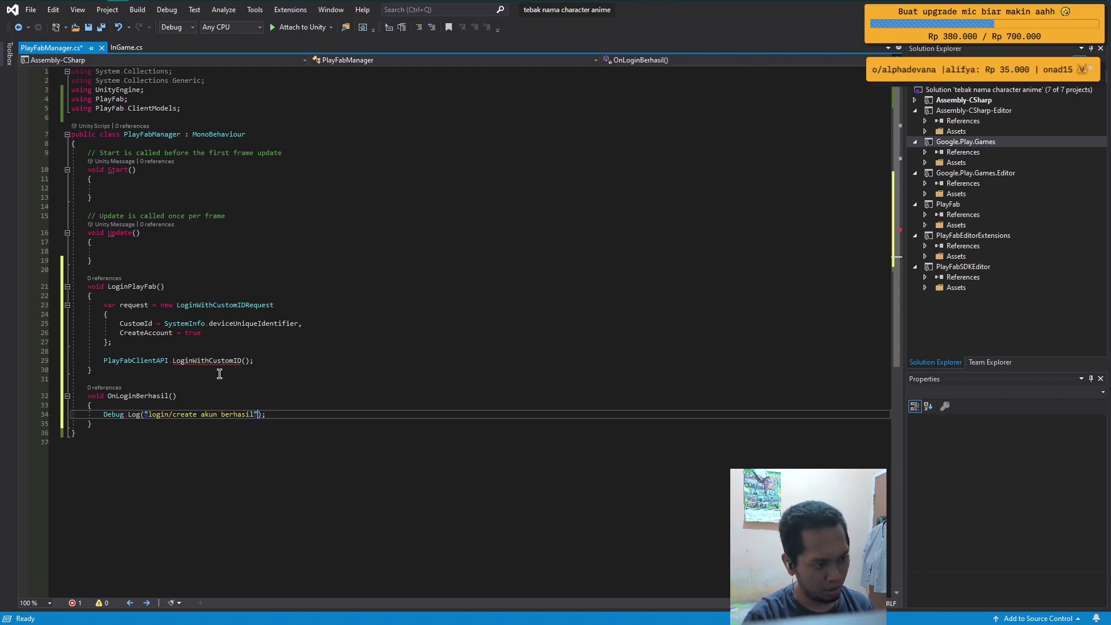
type("!")
key("Down")
Declare a void OnLoginGagal() method with an empty body.
key("Return")
key("Return")
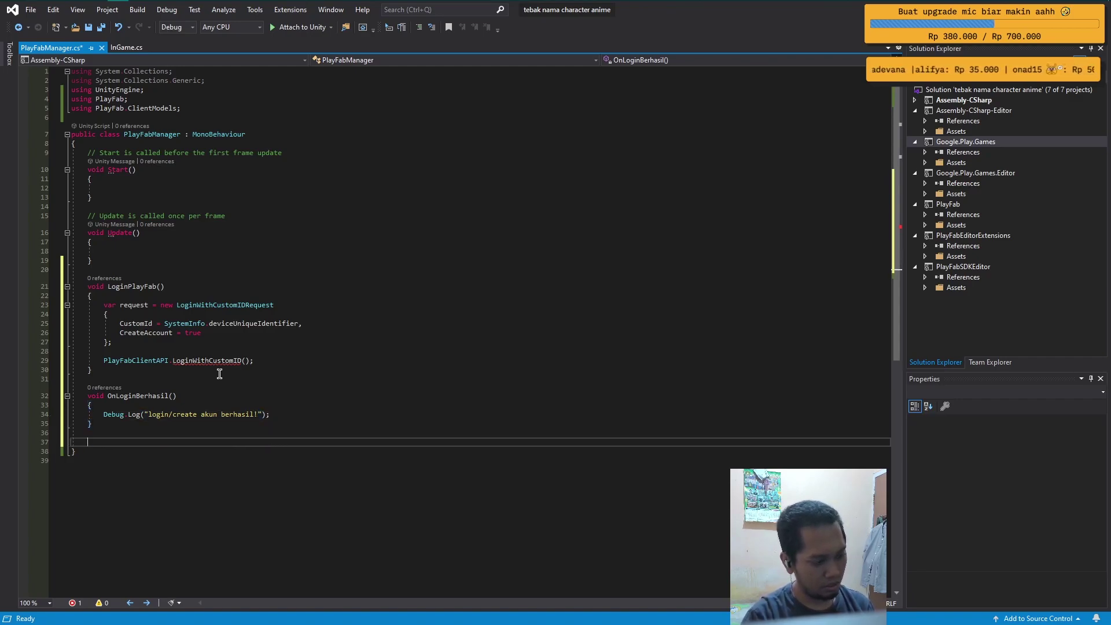
type("void On")
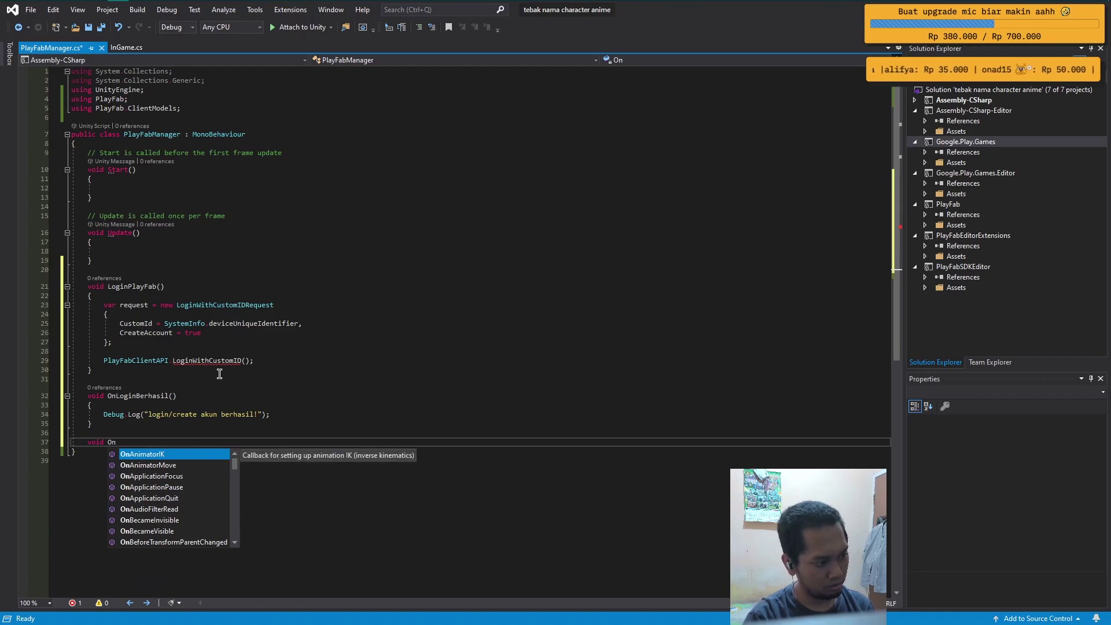
type("LoginGagal")
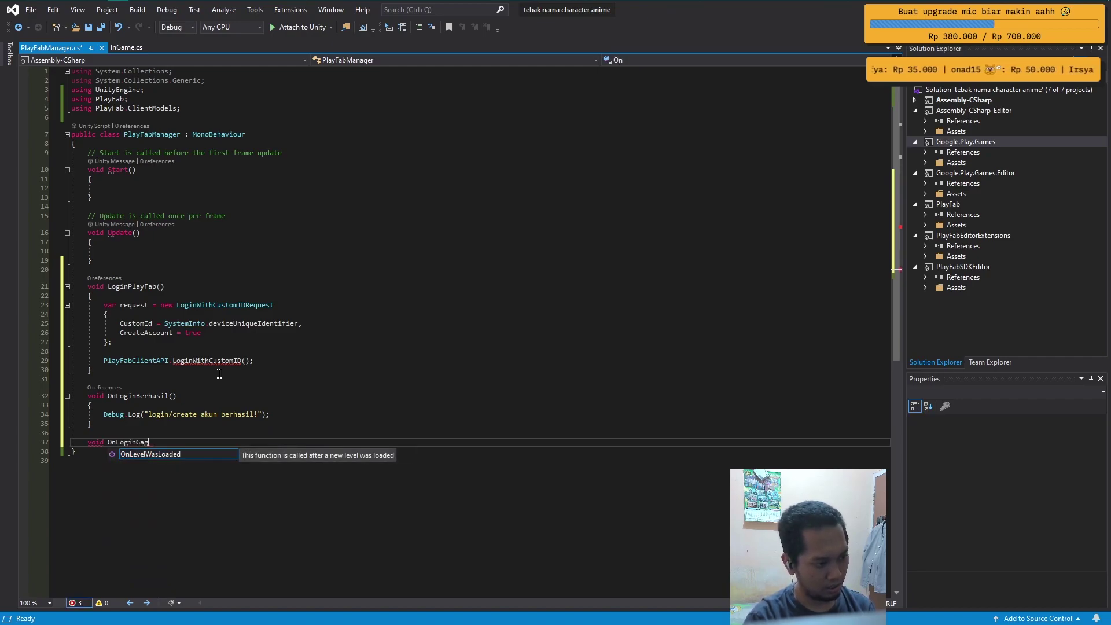
type("()")
key("Return")
type("{")
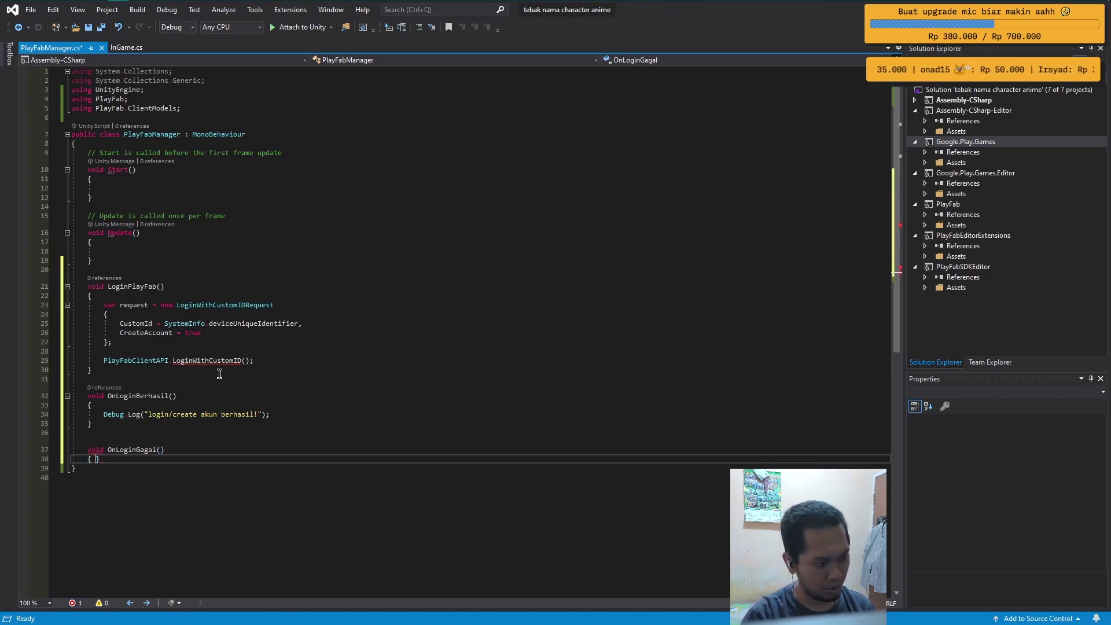
key("Return")
key("Return")
Log "login/create akun gagal" in OnLoginGagal and start a second Debug.Log line.
type("Debug")
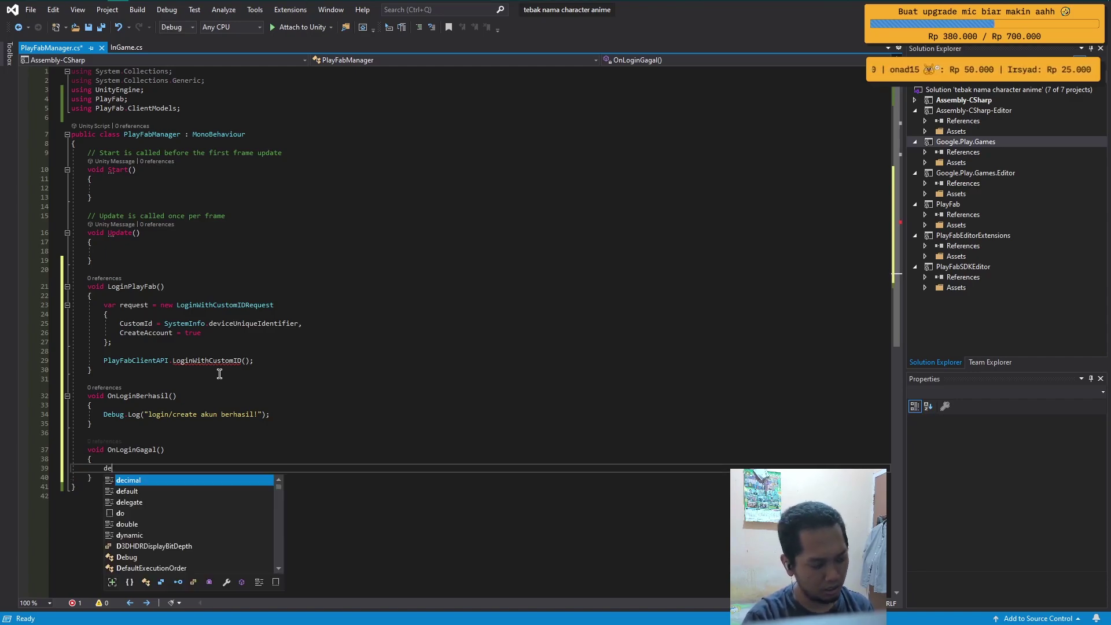
type(".Lo")
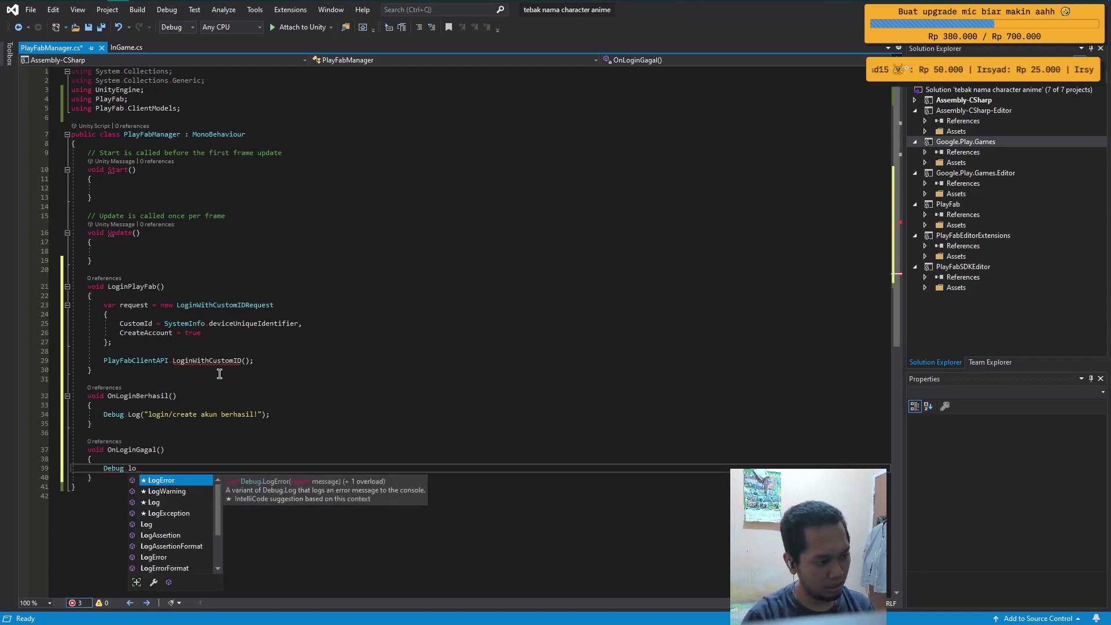
type("g(")
key("Left")
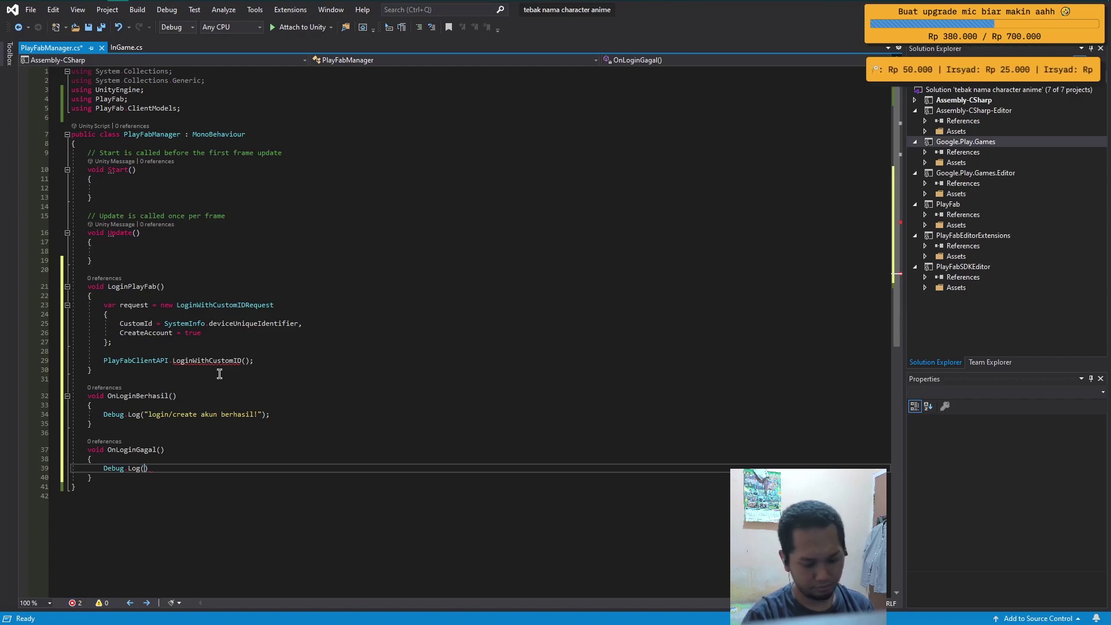
type("login/create akun gagal\"")
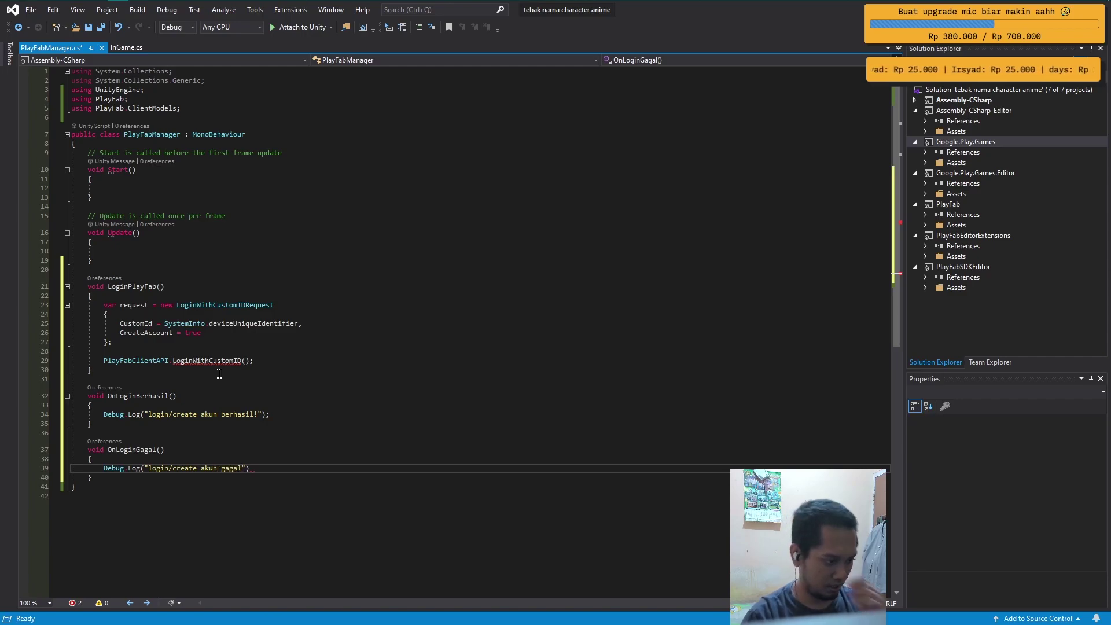
key("End")
type(";")
key("Return")
type("Debug.lo")
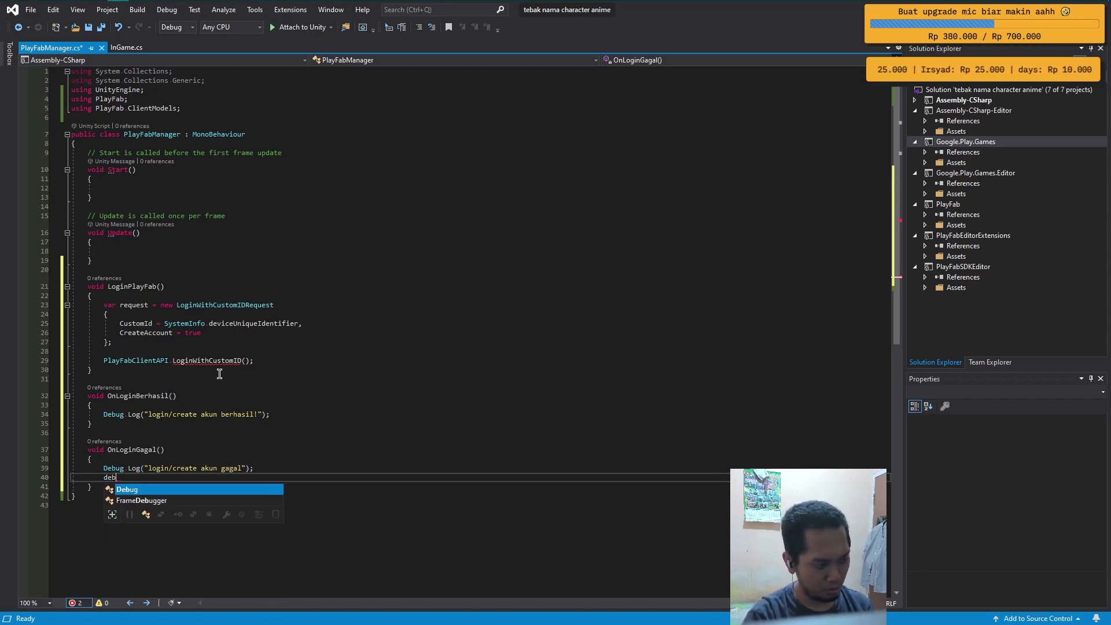
key("Tab")
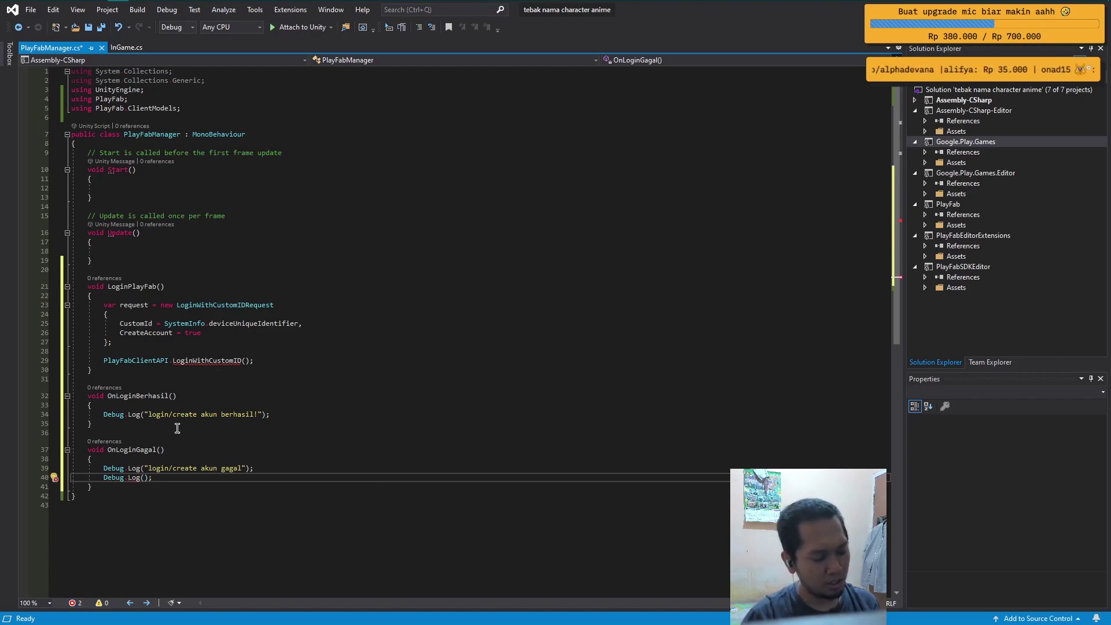
mouse_move(214, 358)
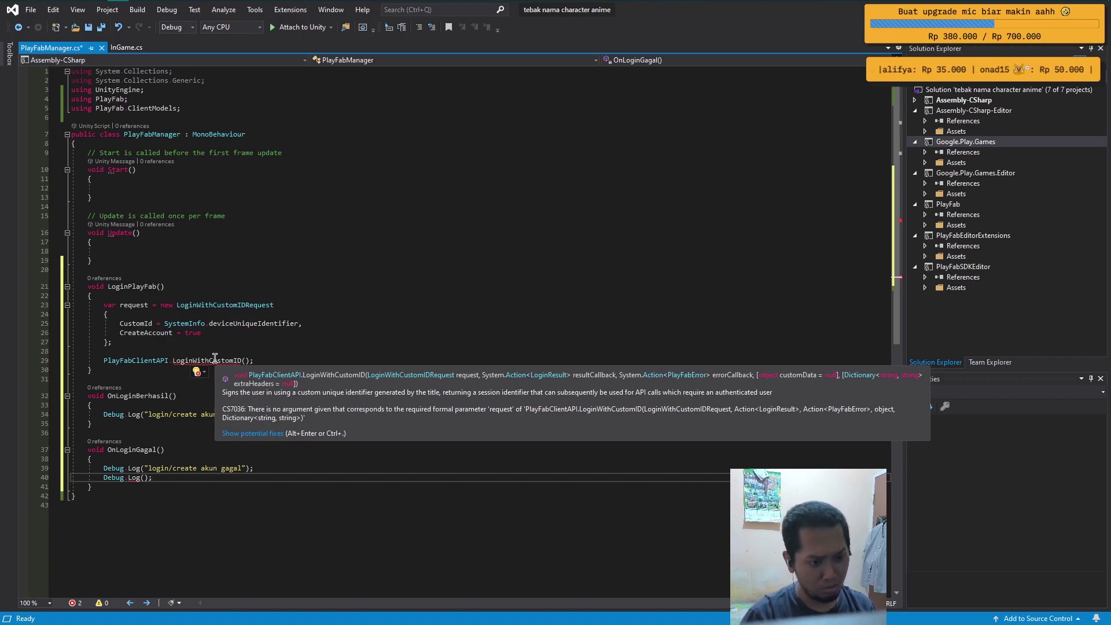
Add a LoginResult result parameter to OnLoginBerhasil and PlayFabError error to OnLoginGagal.
left_click(233, 398)
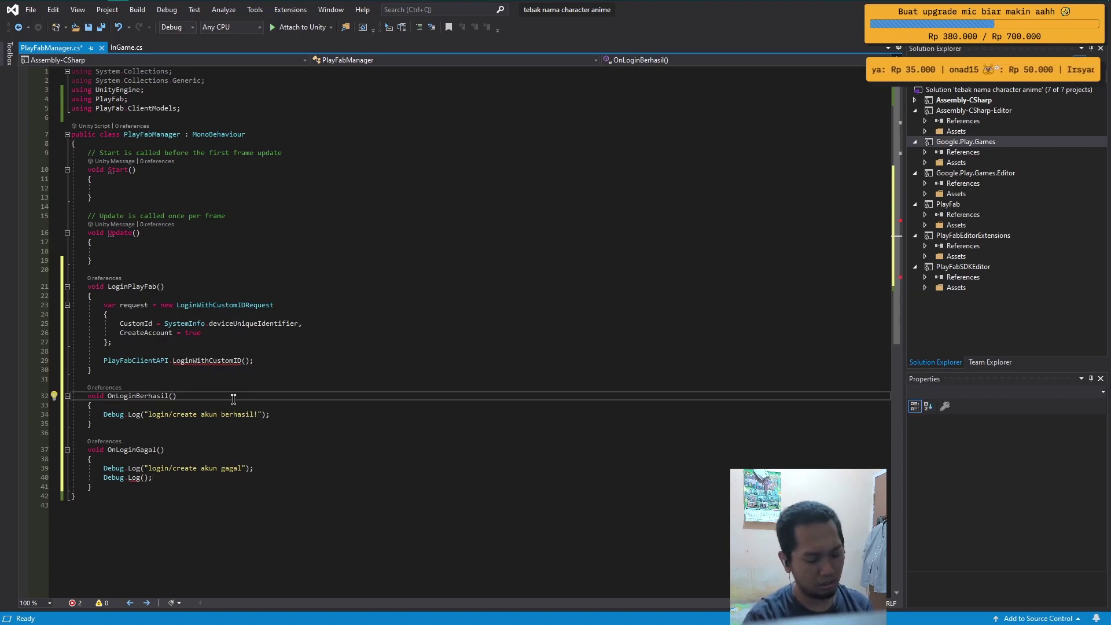
type("LoginResult ")
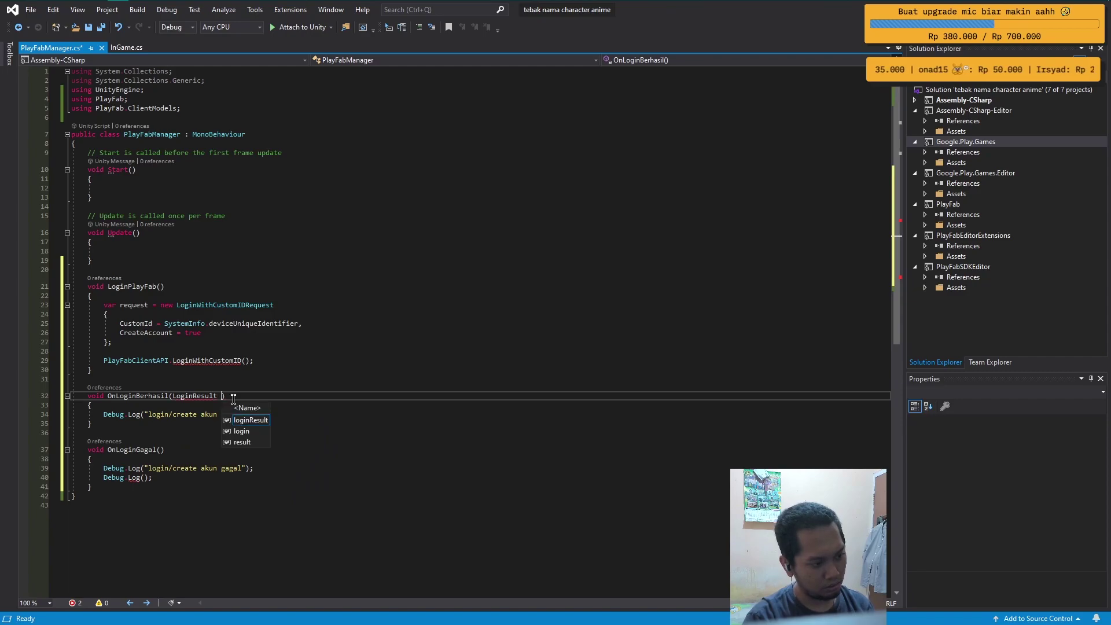
type("result")
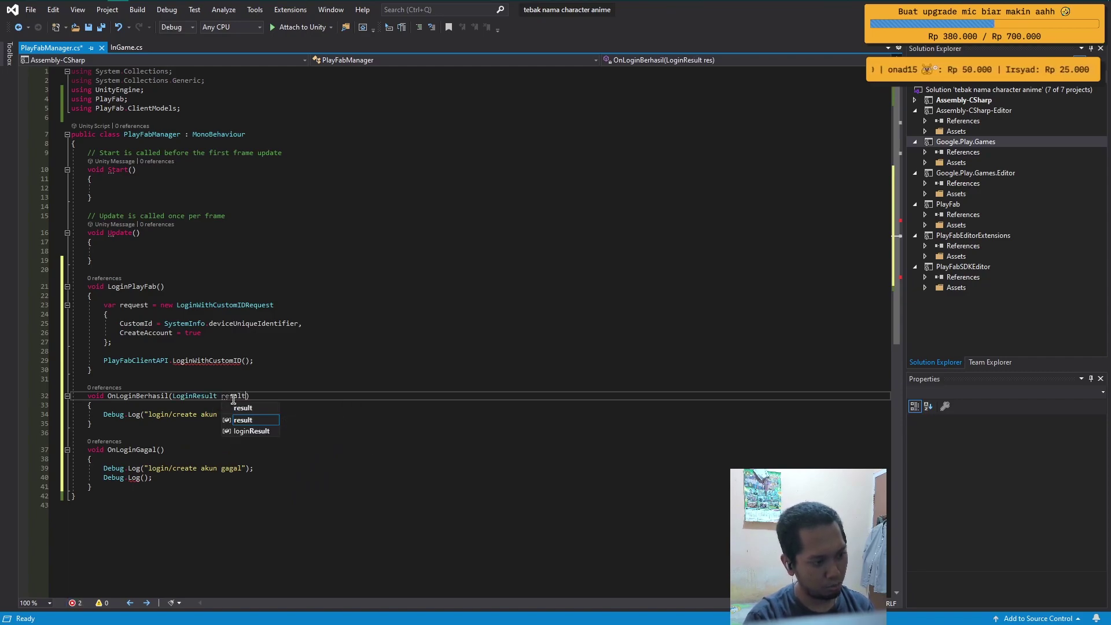
left_click(174, 450)
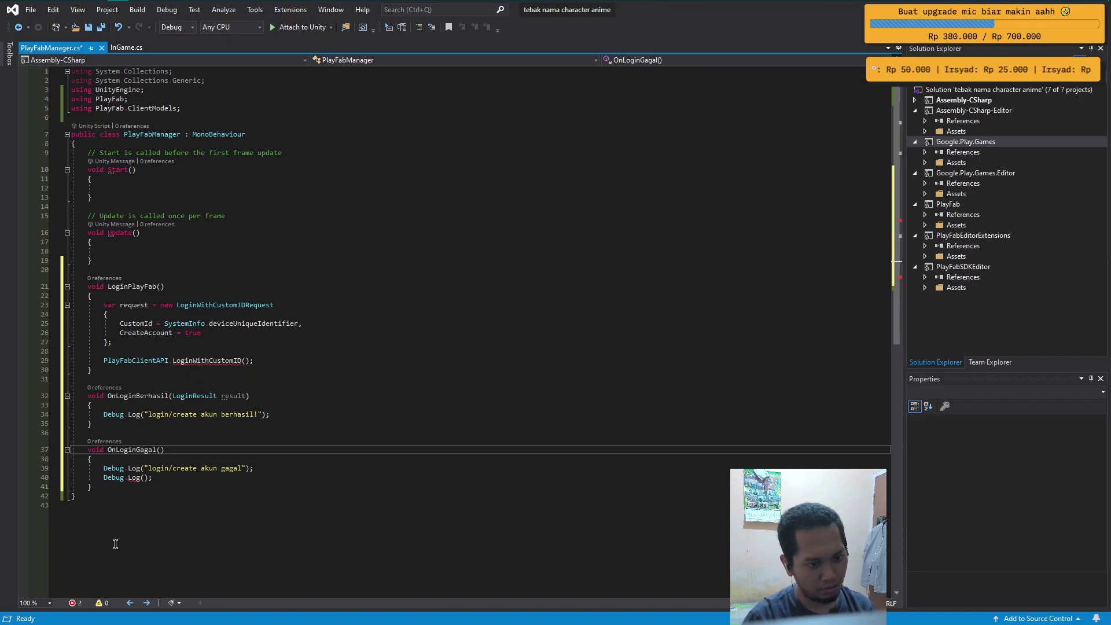
type("play")
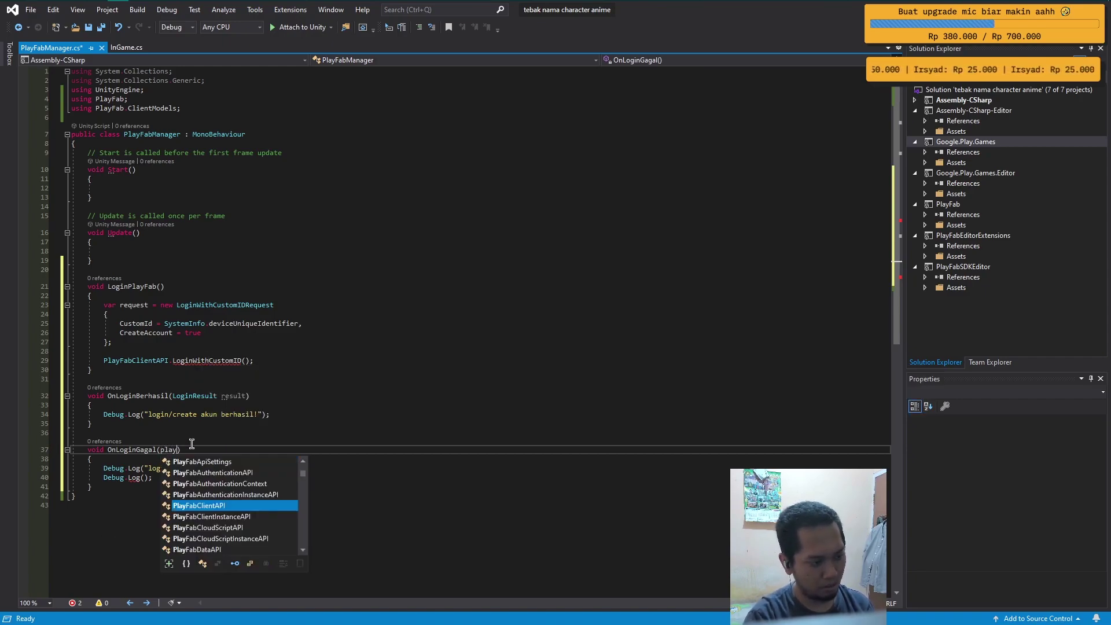
type("faber ")
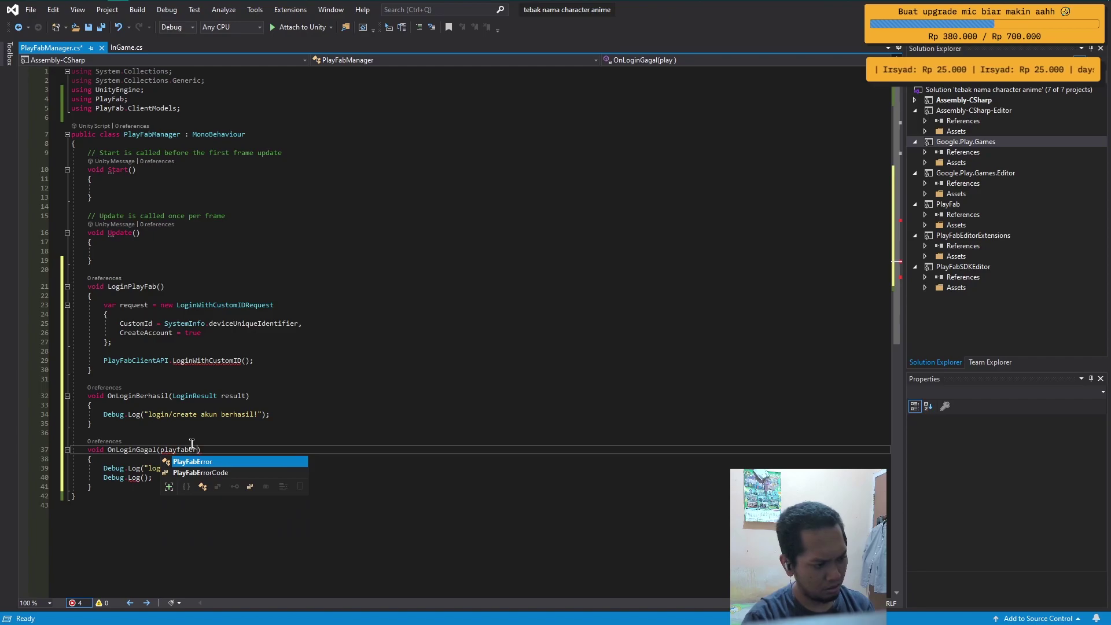
type("error")
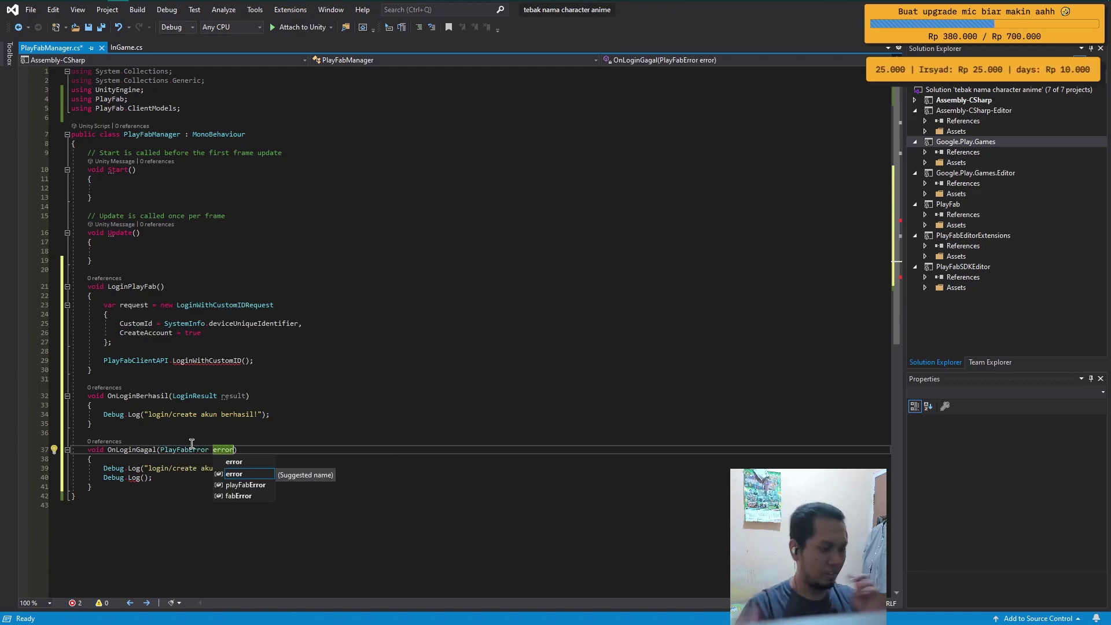
left_click(204, 476)
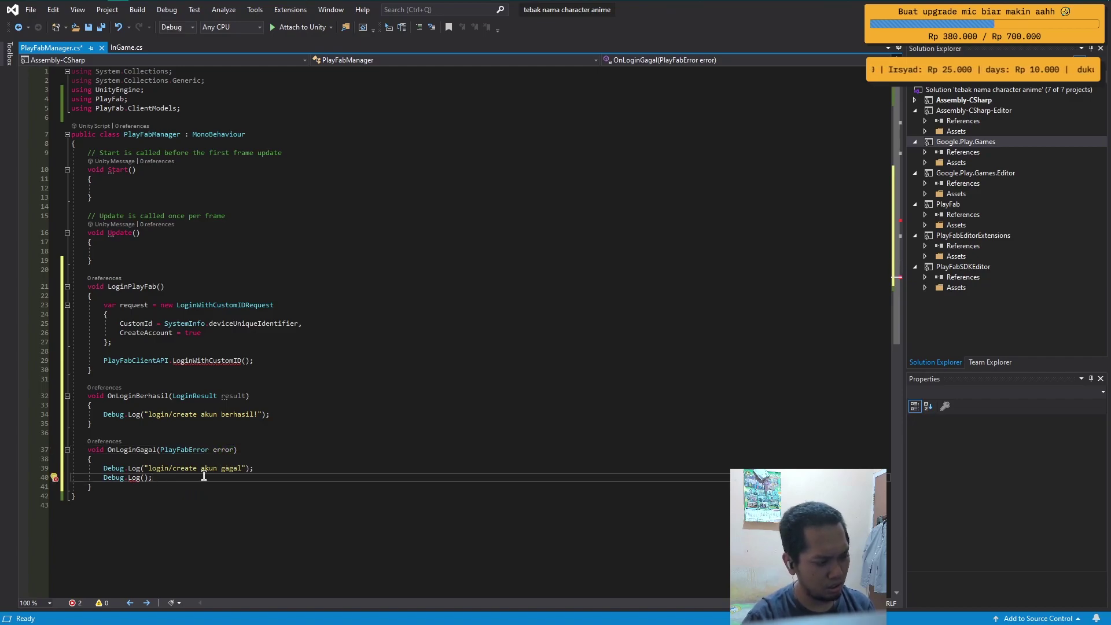
type("error.")
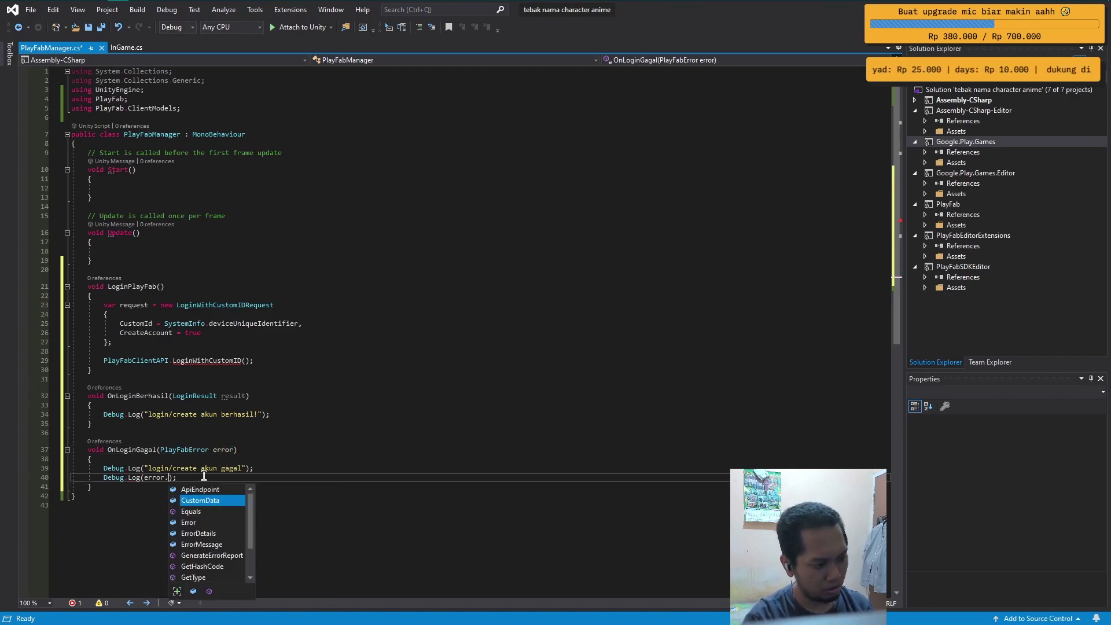
type("ero")
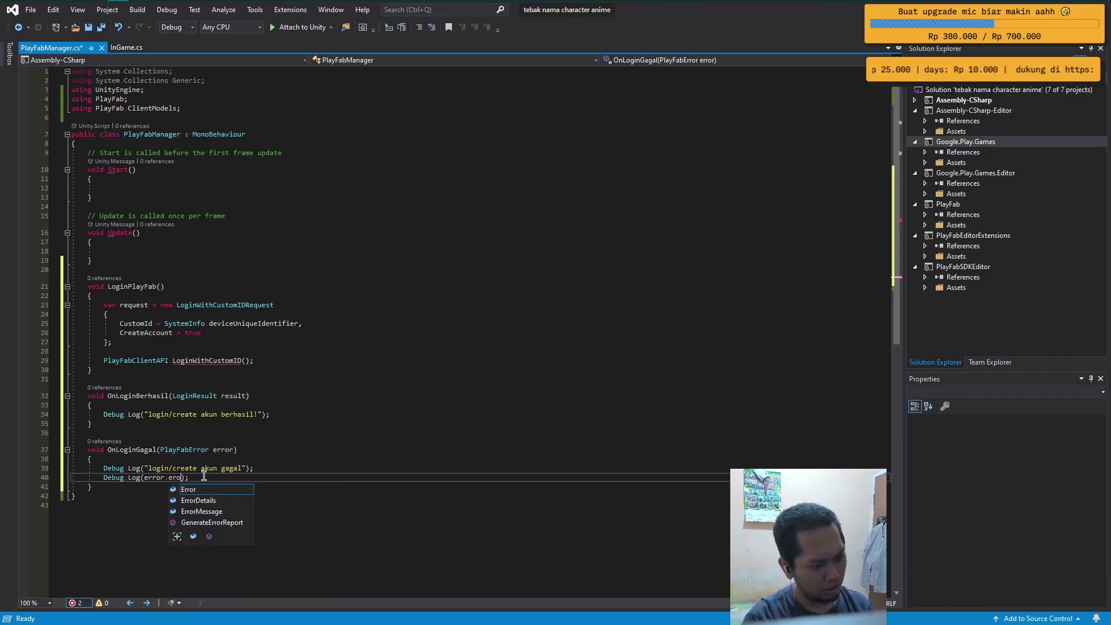
Complete the second log line as Debug.Log(error.GenerateErrorReport());.
key("Down")
key("Down")
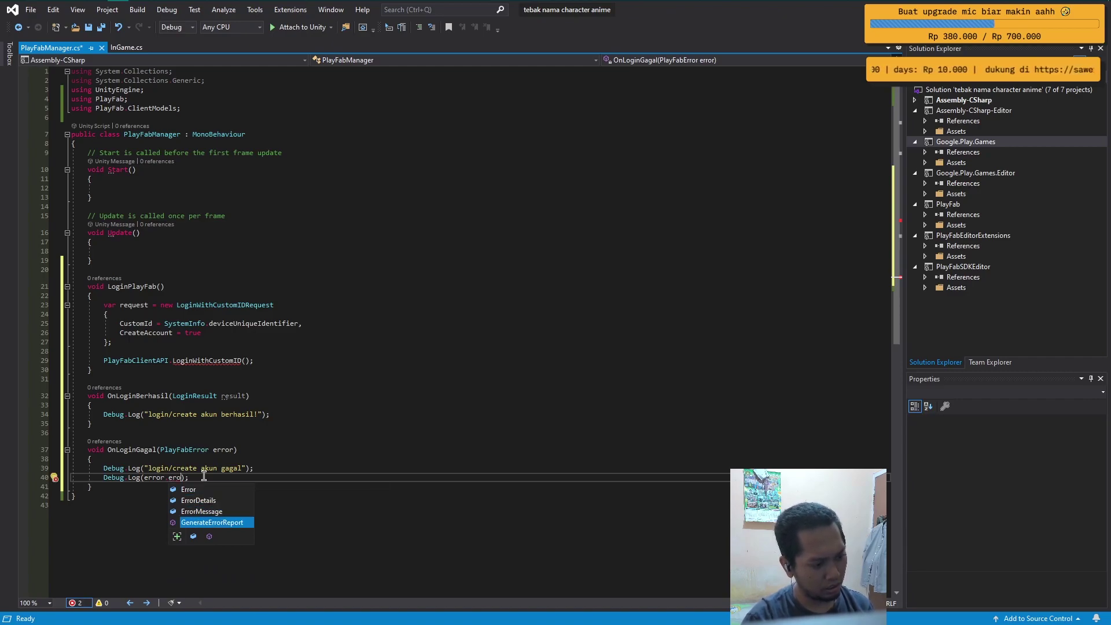
key("Tab")
type("()")
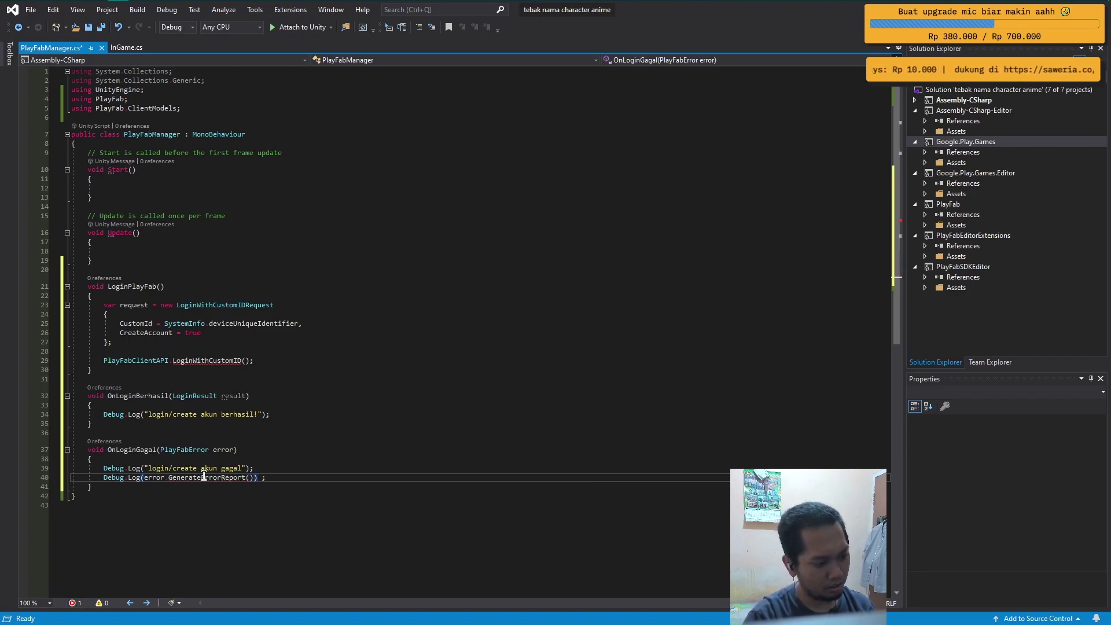
key("Delete")
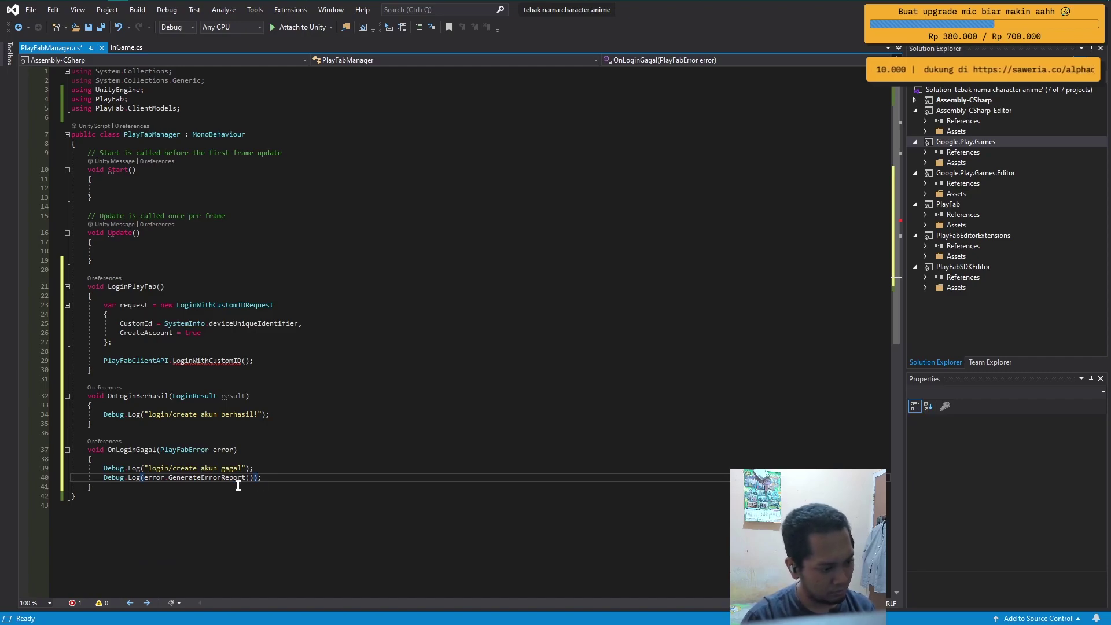
Pass request and OnLoginBerhasil into LoginWithCustomID and save the script.
left_click(245, 360)
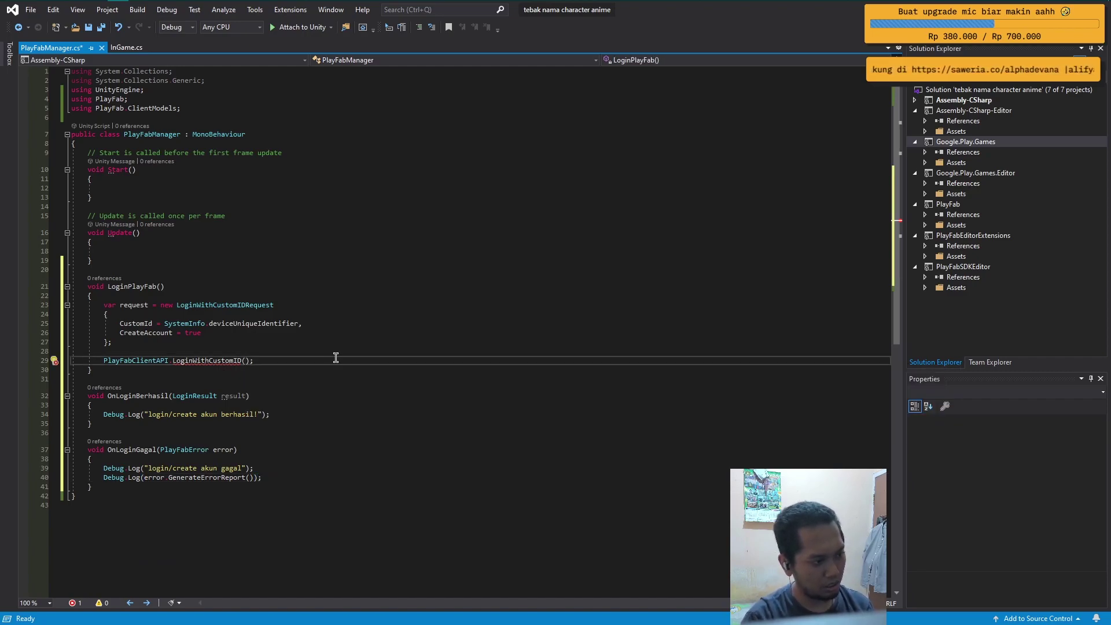
type("request,")
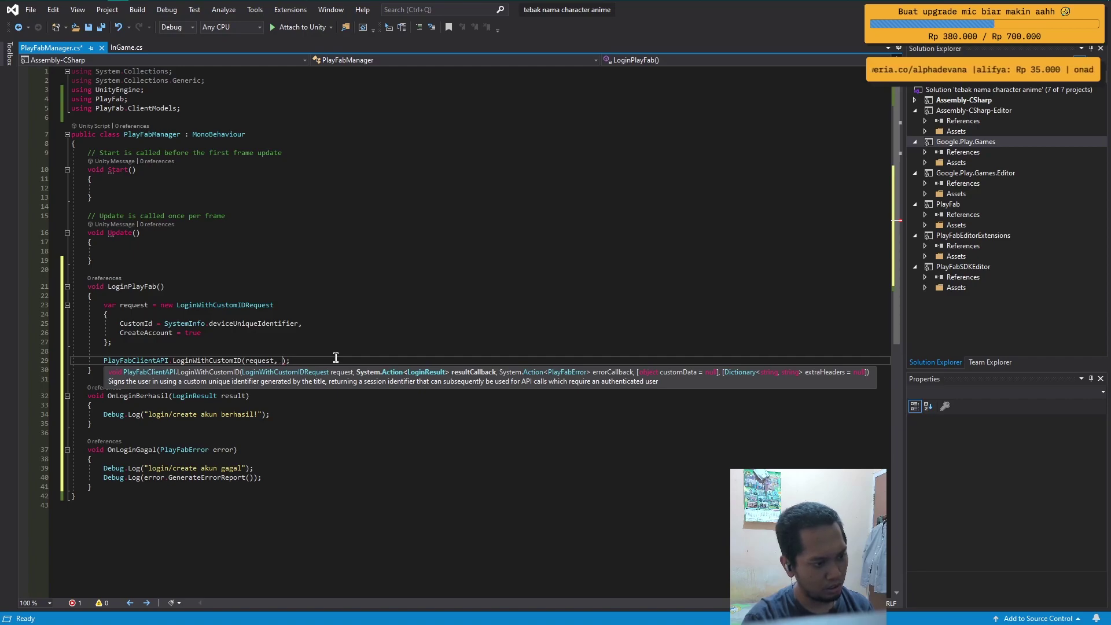
type("OnLogin")
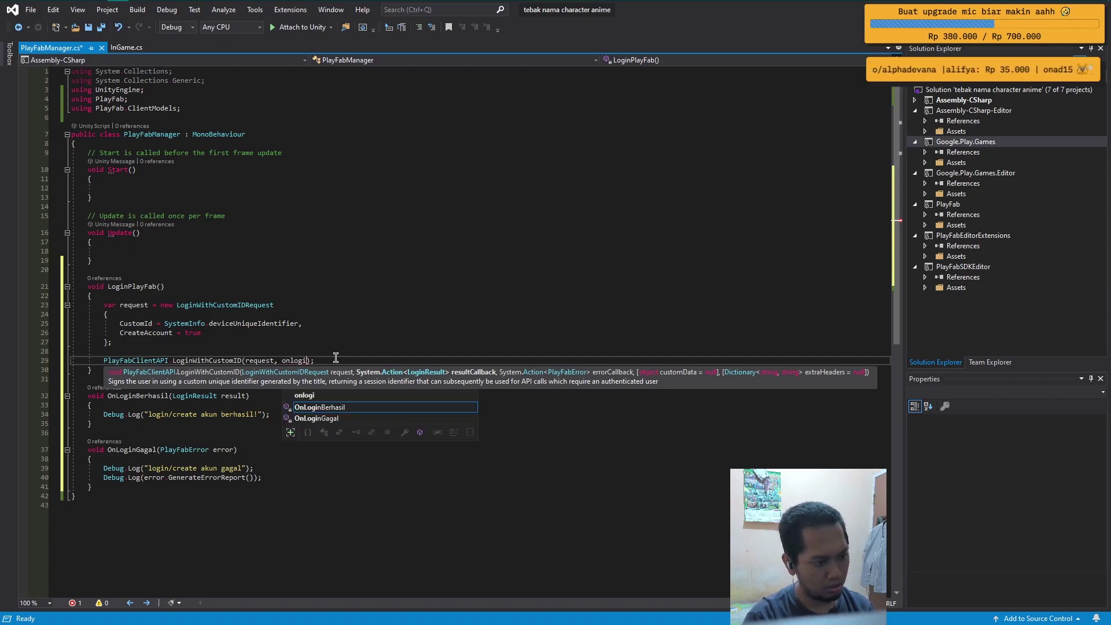
key("Tab")
type(", O")
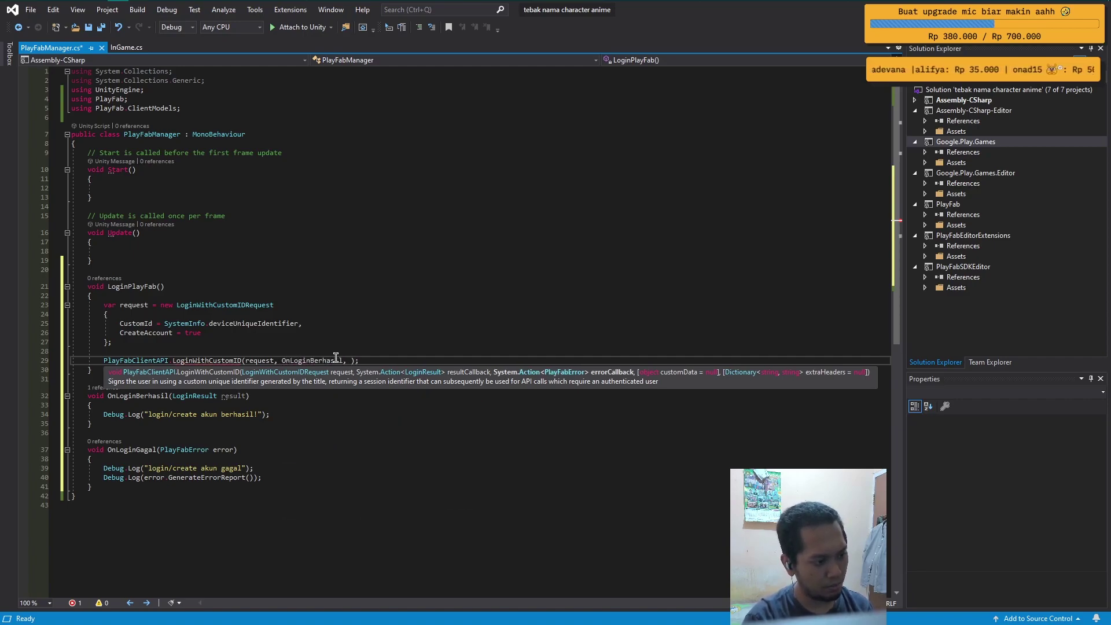
type("nLogin")
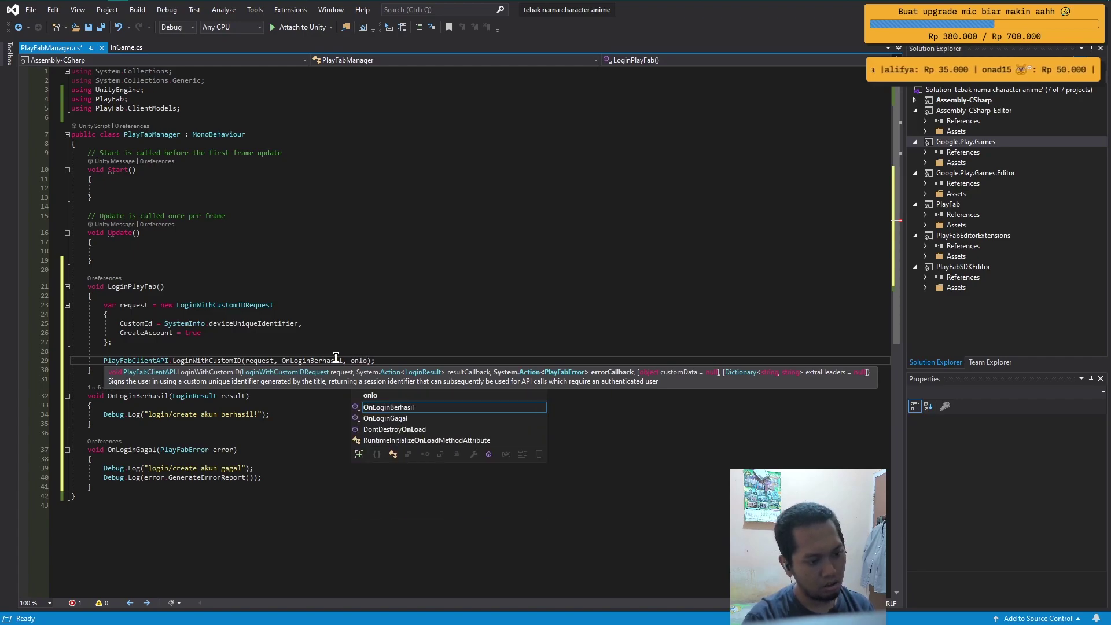
key("Tab")
key("ctrl+s")
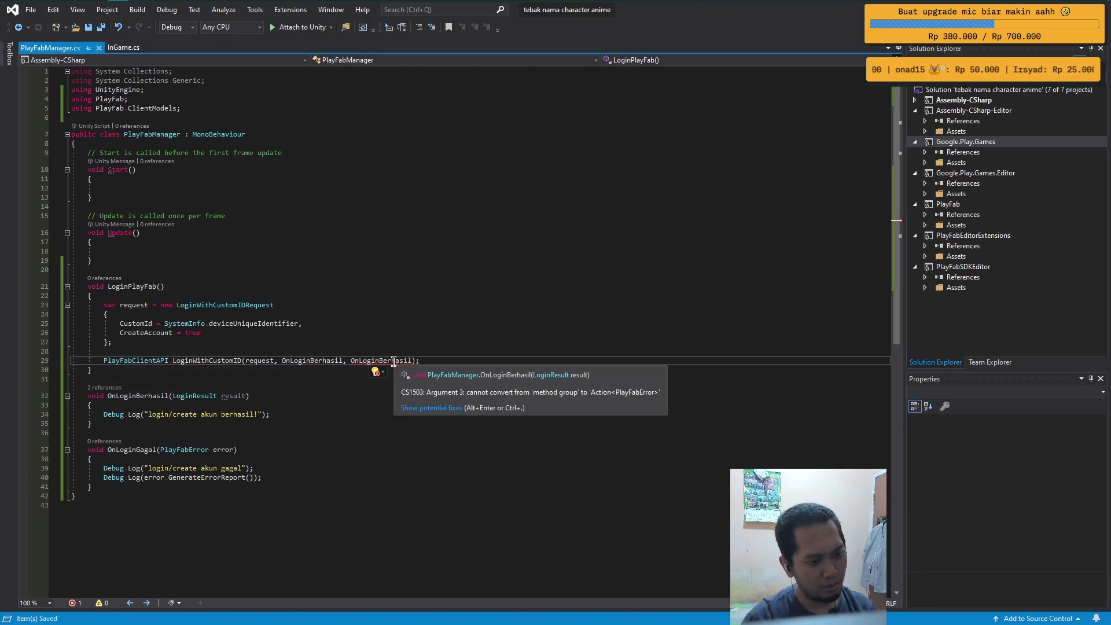
Replace the wrong second callback argument with OnLoginGagal.
left_click(499, 363)
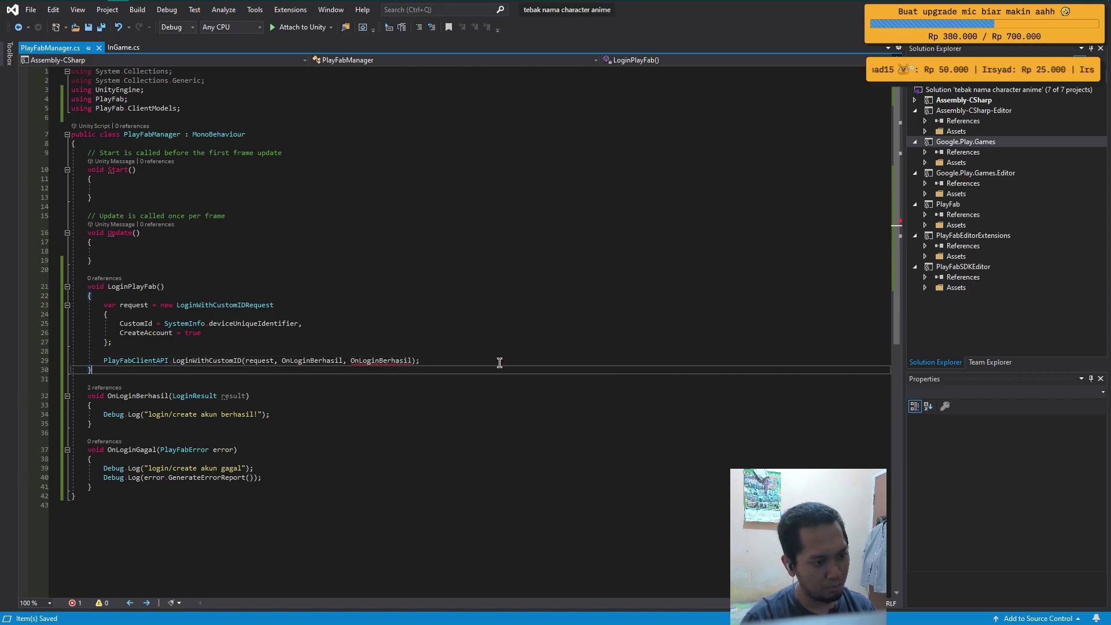
key("Left")
key("Left")
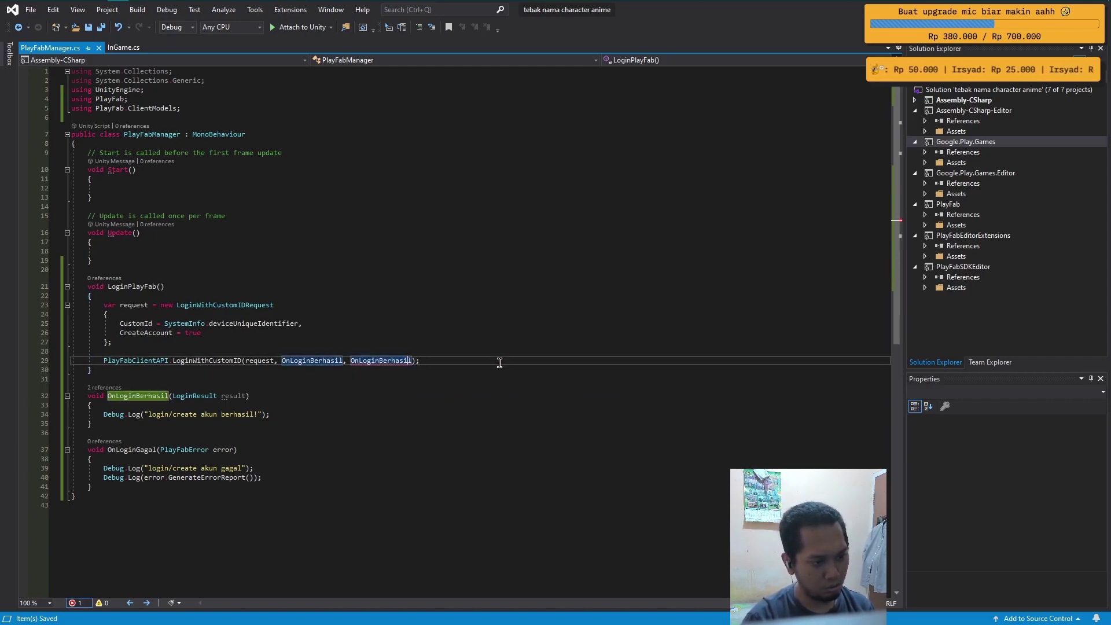
key("ctrl+Right")
key("ctrl+shift+Left")
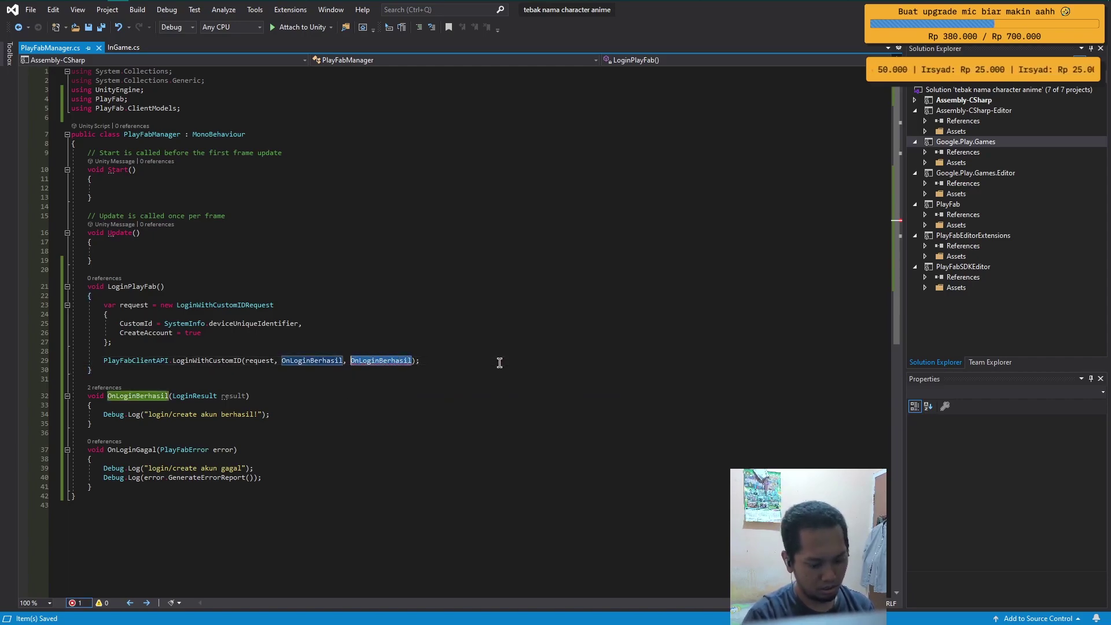
type("Onlogi")
key("Down")
key("Tab")
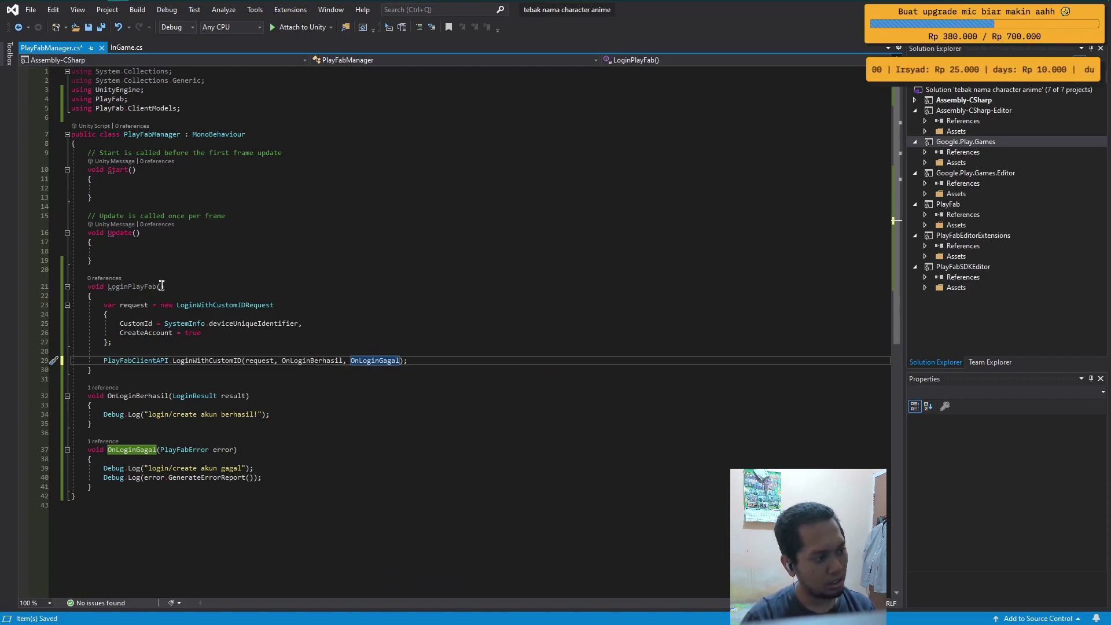
Call LoginPlayFab(); inside Start() and save PlayFabManager.cs.
left_click(130, 186)
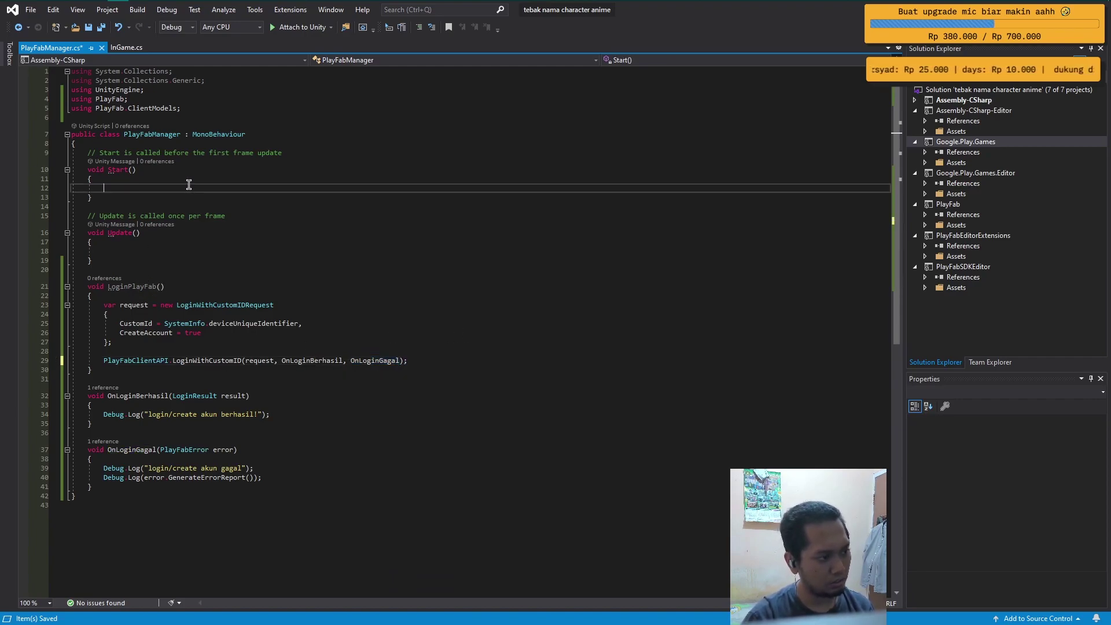
type("LoginR")
key("Tab")
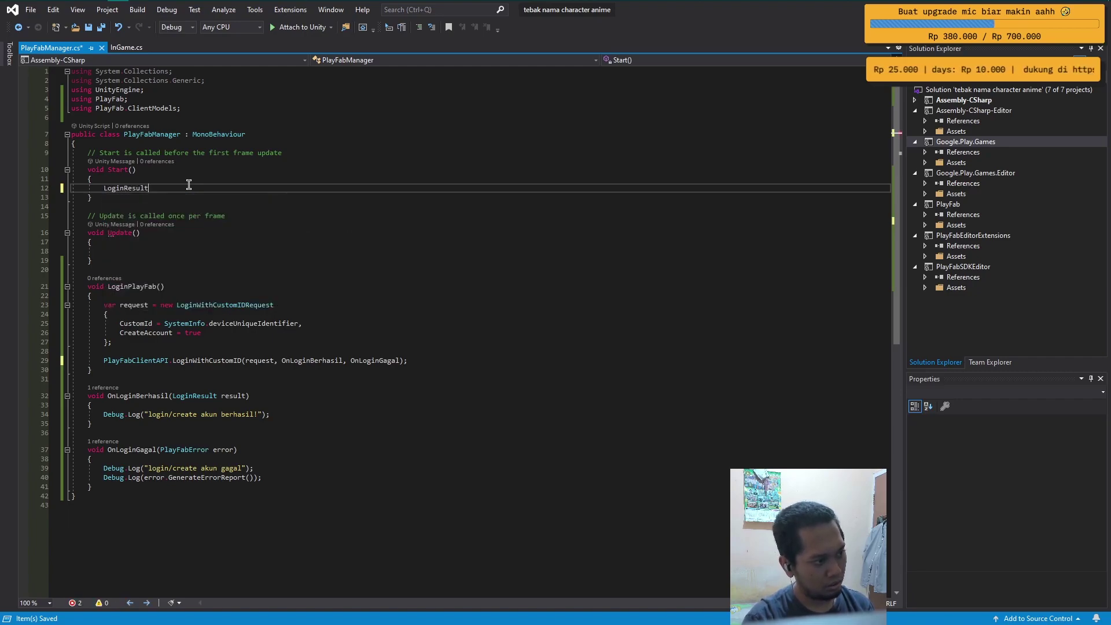
key("BackSpace")
key("BackSpace")
key("BackSpace")
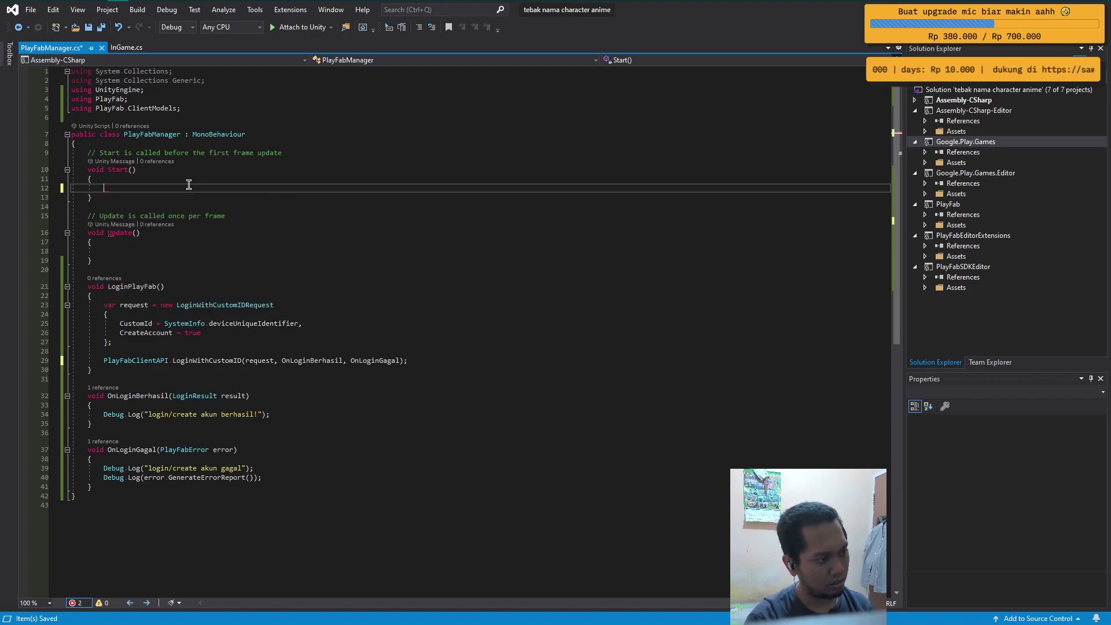
type("LoginP")
key("Tab")
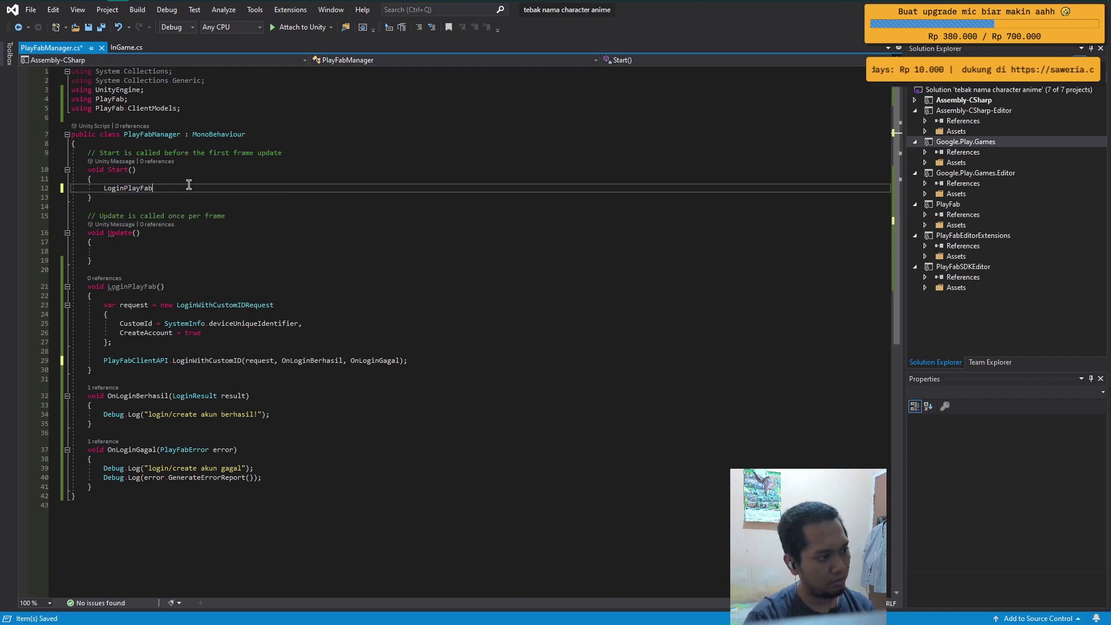
type(");")
key("ctrl+s")
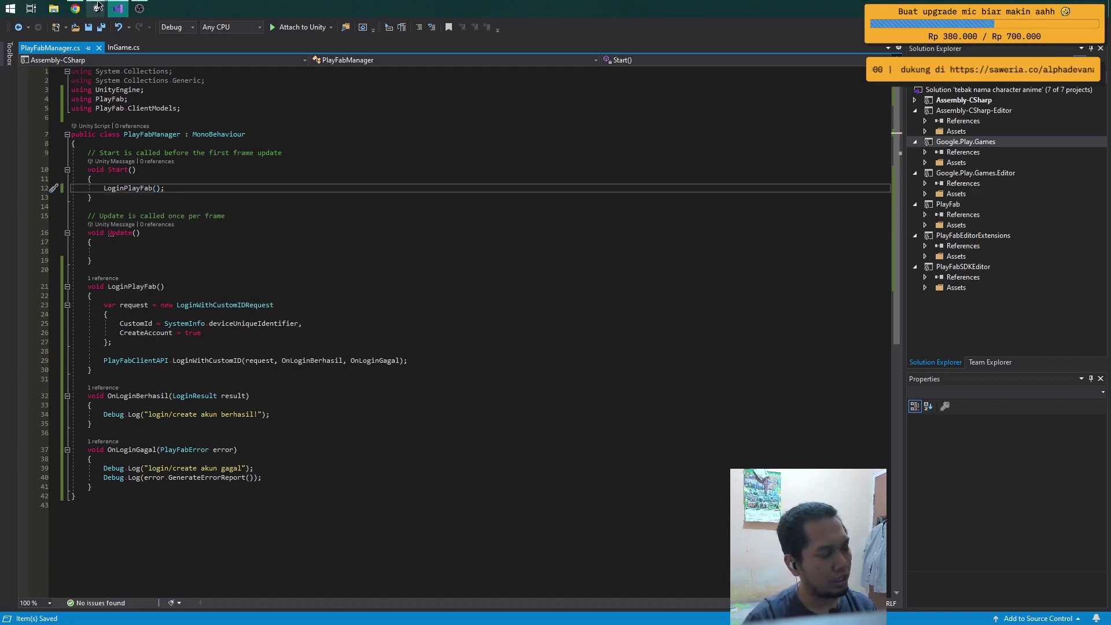
mouse_move(98, 4)
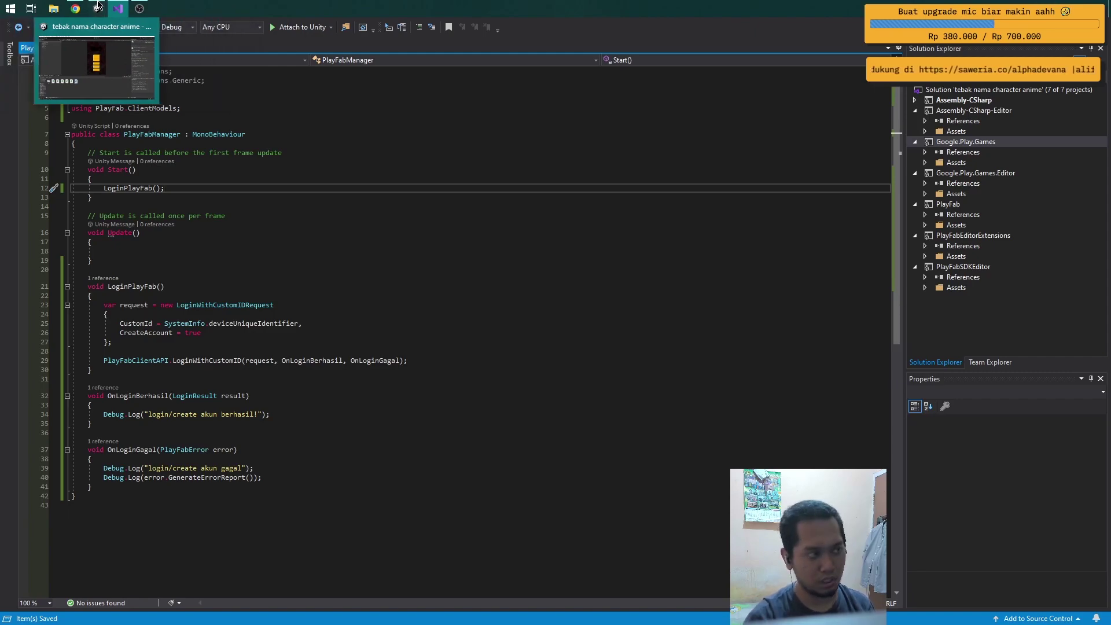
Clear the Console and create an empty GameObject named playfab in the Hierarchy.
left_click(99, 4)
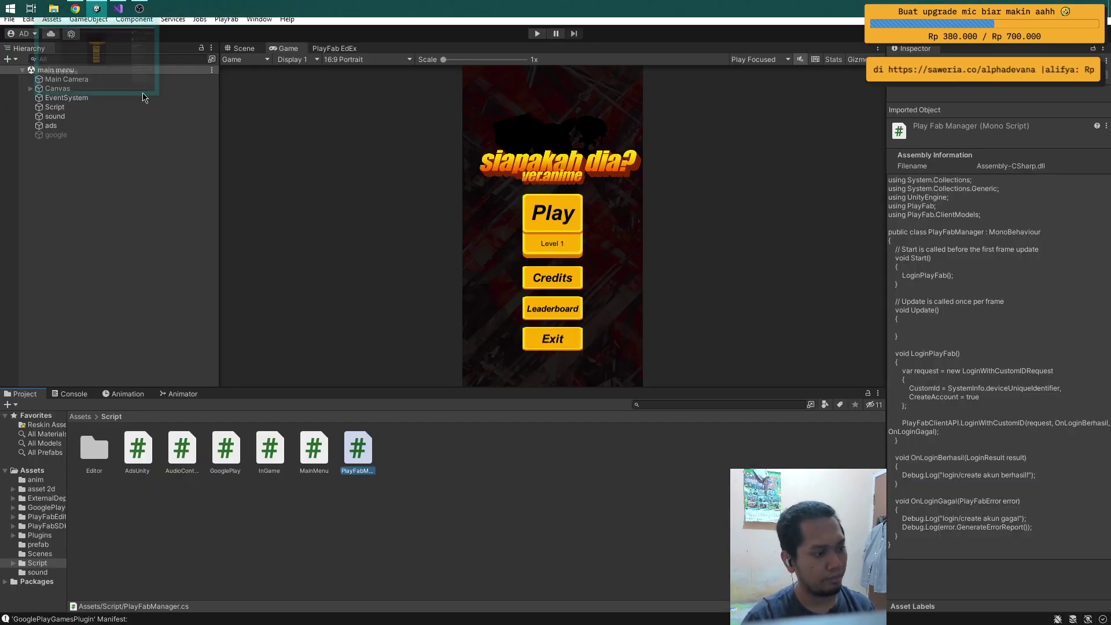
left_click(11, 404)
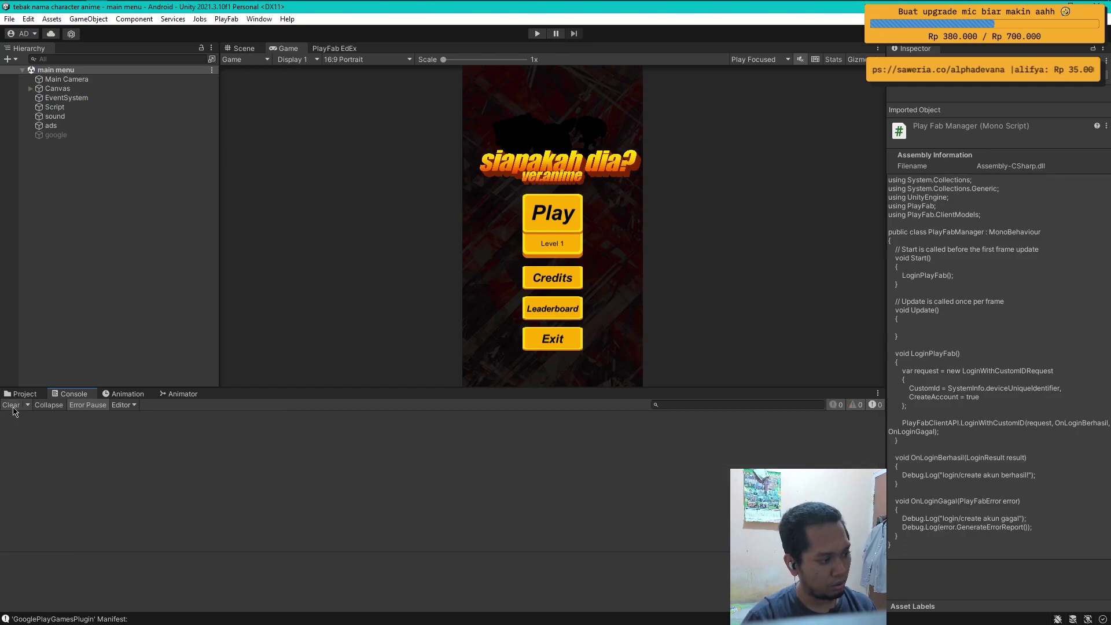
right_click(66, 185)
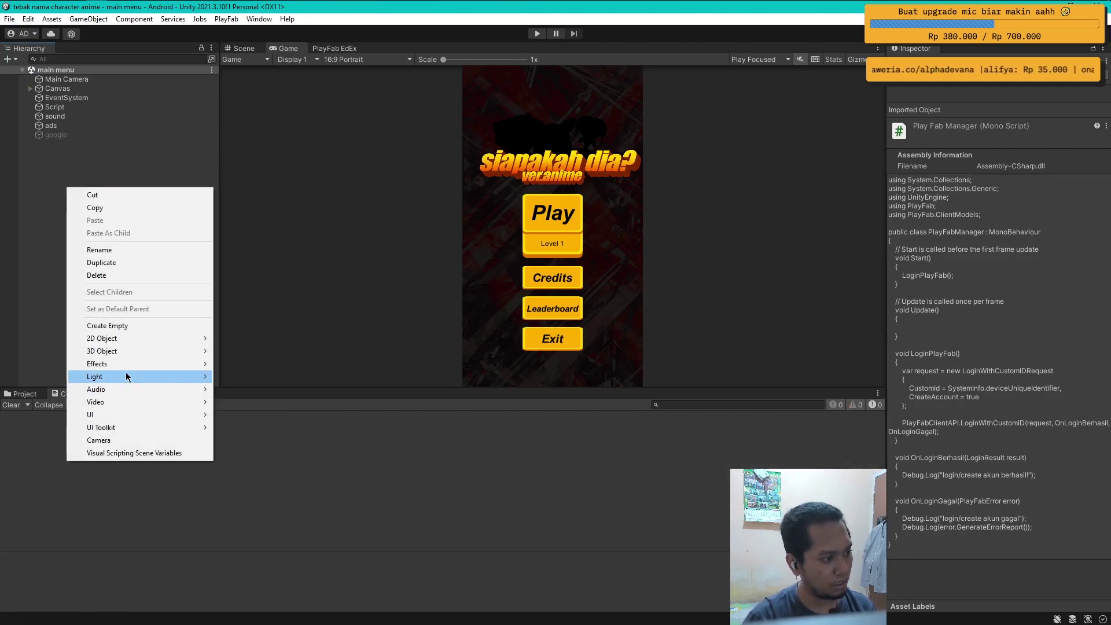
left_click(120, 325)
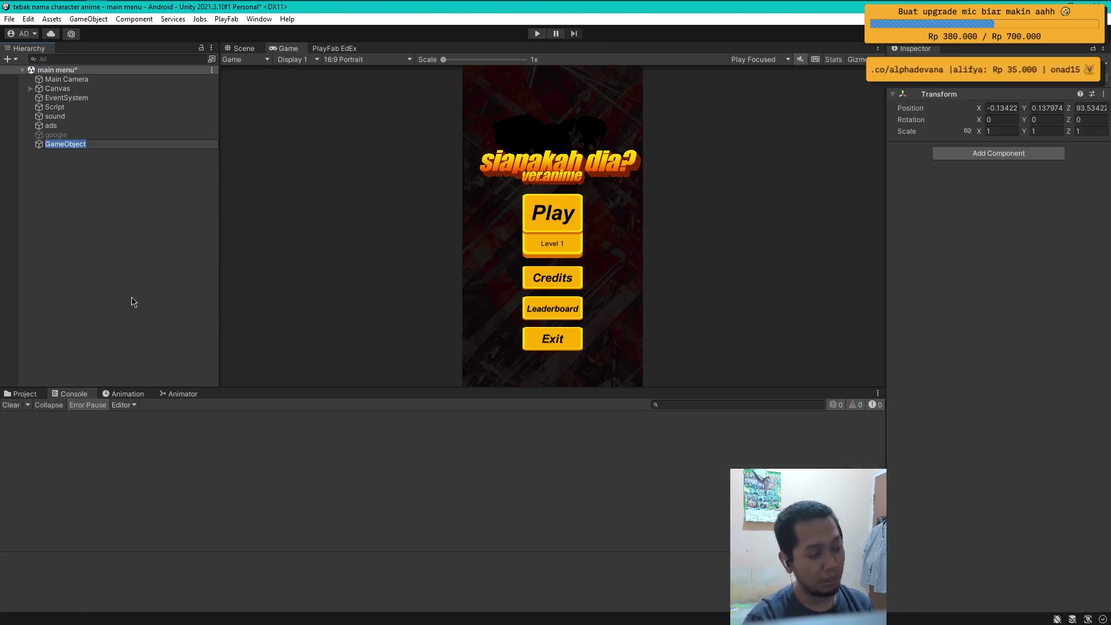
type("p")
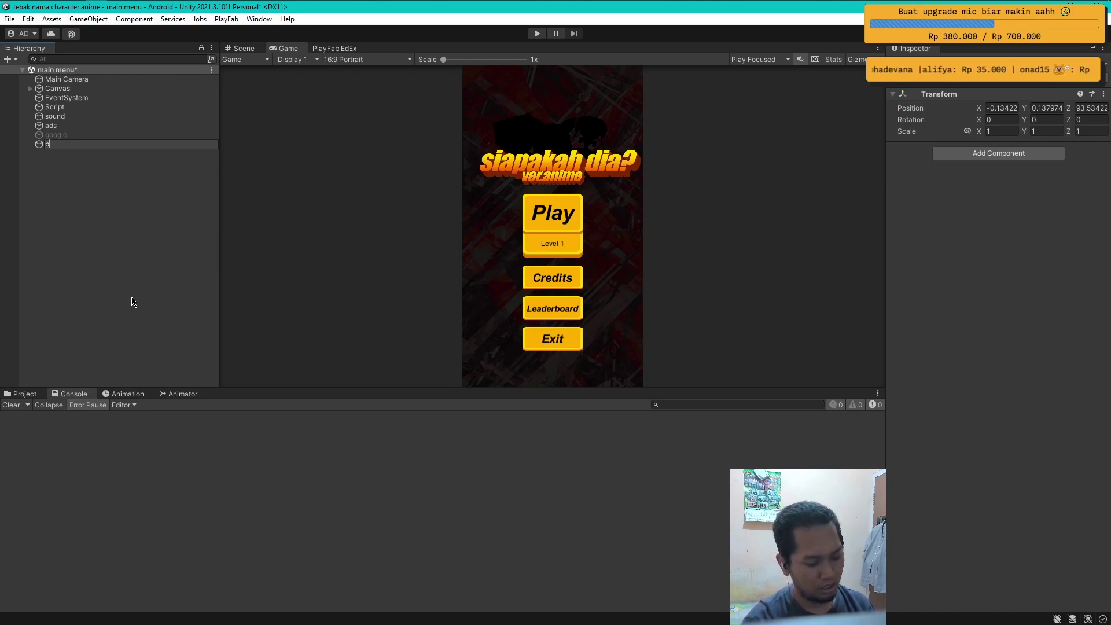
type("layfab")
key("Return")
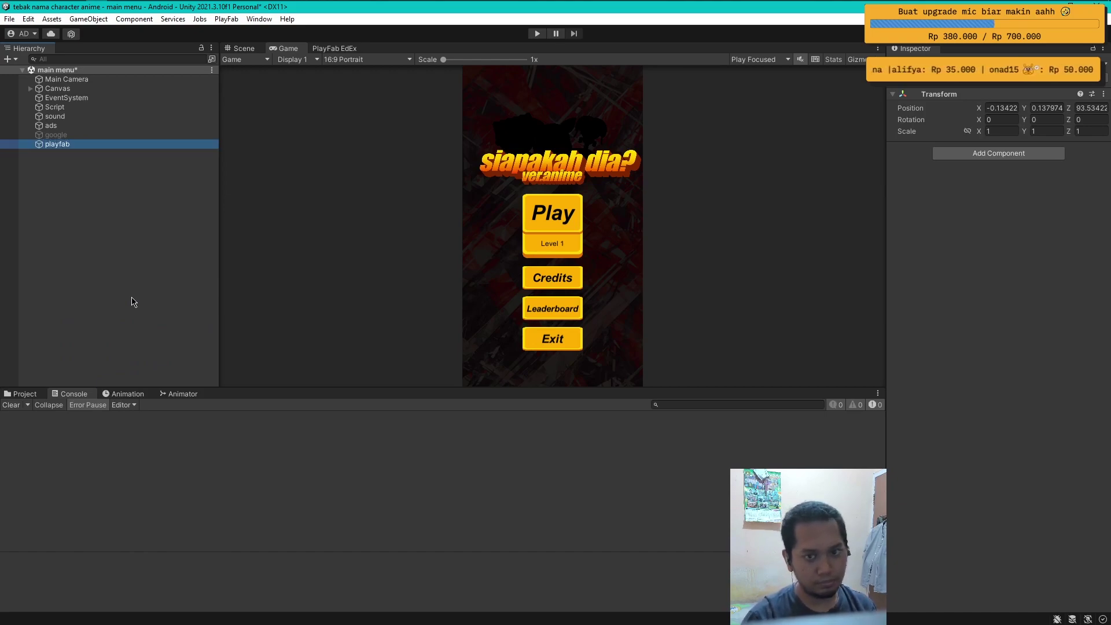
Reset the playfab object's Transform and attach the PlayFabManager script to it.
left_click(1104, 94)
left_click(1013, 103)
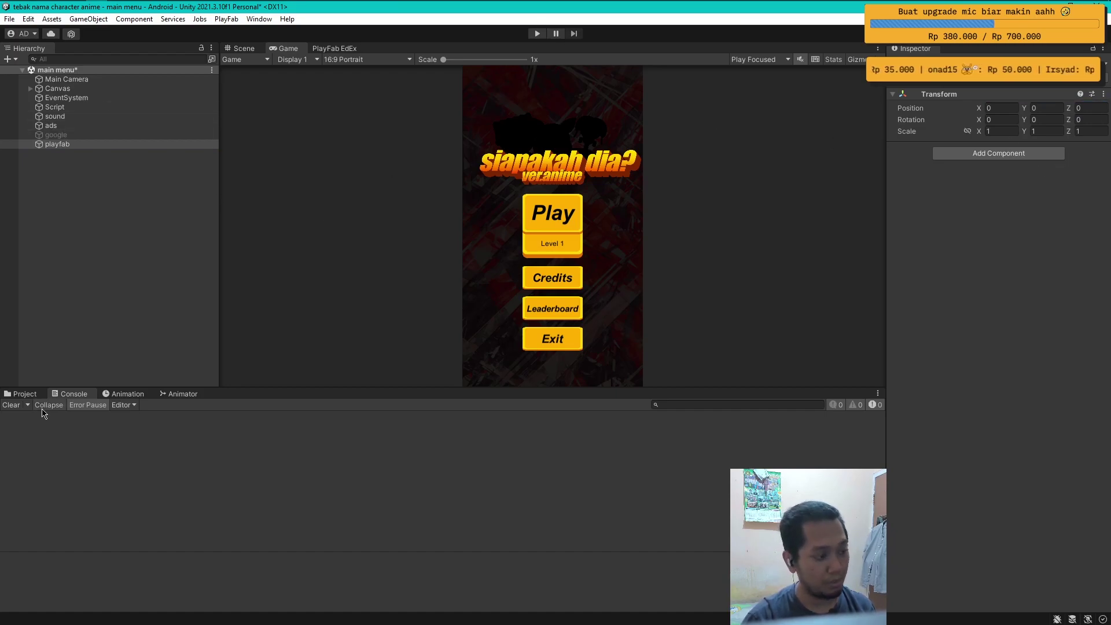
left_click(23, 394)
left_click_drag(358, 451, 992, 302)
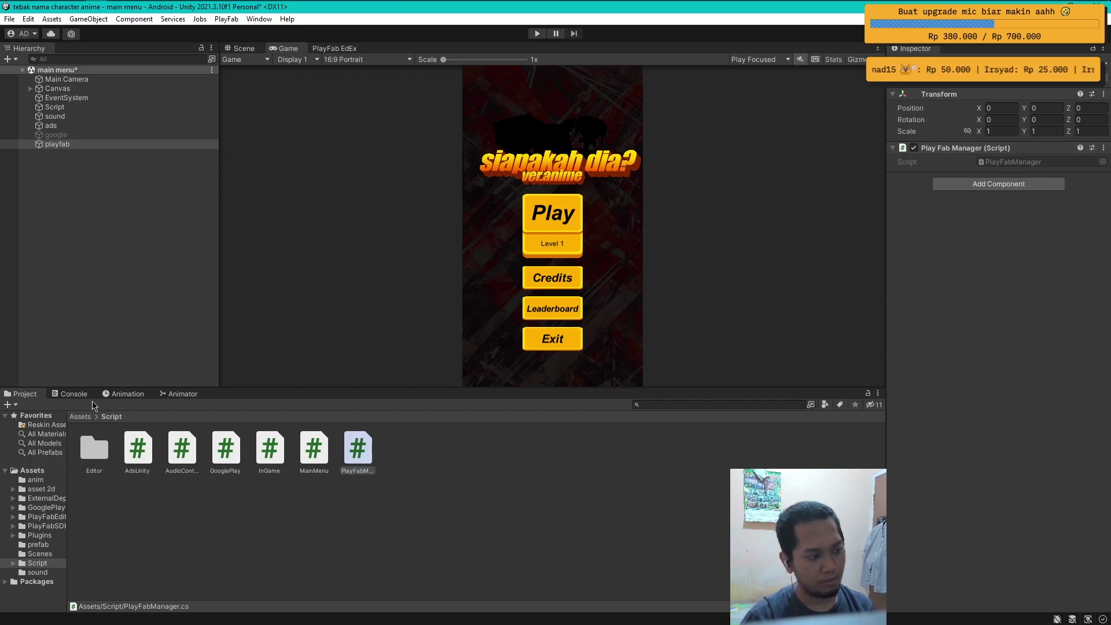
left_click(74, 394)
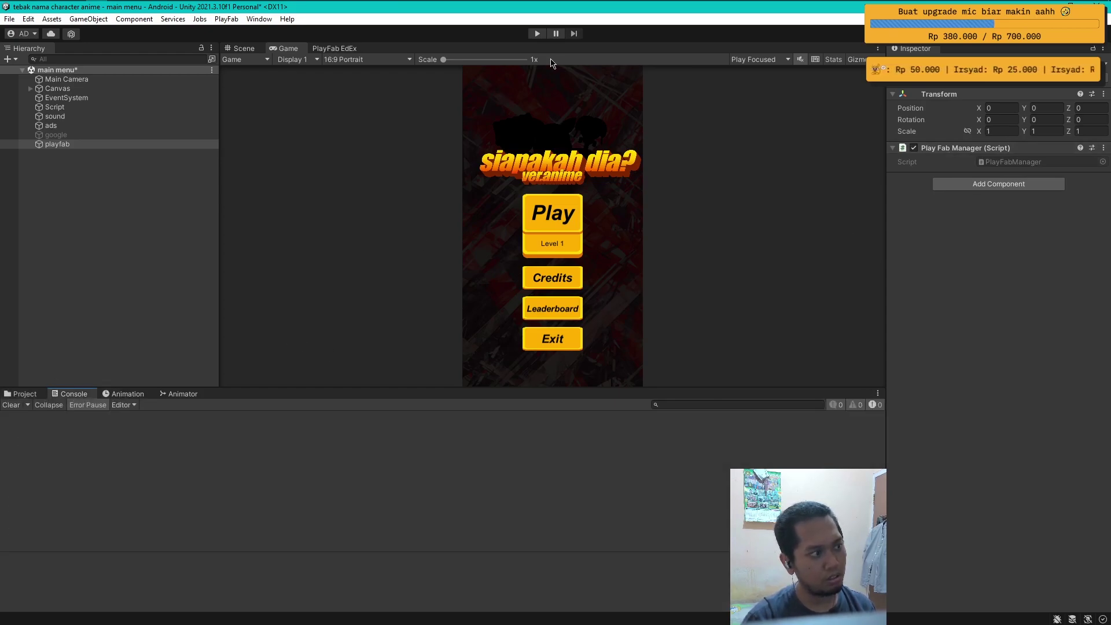
Enter play mode, confirm 'login/create akun berhasil!' appears in the Console, then clear it.
left_click(122, 229)
left_click(536, 33)
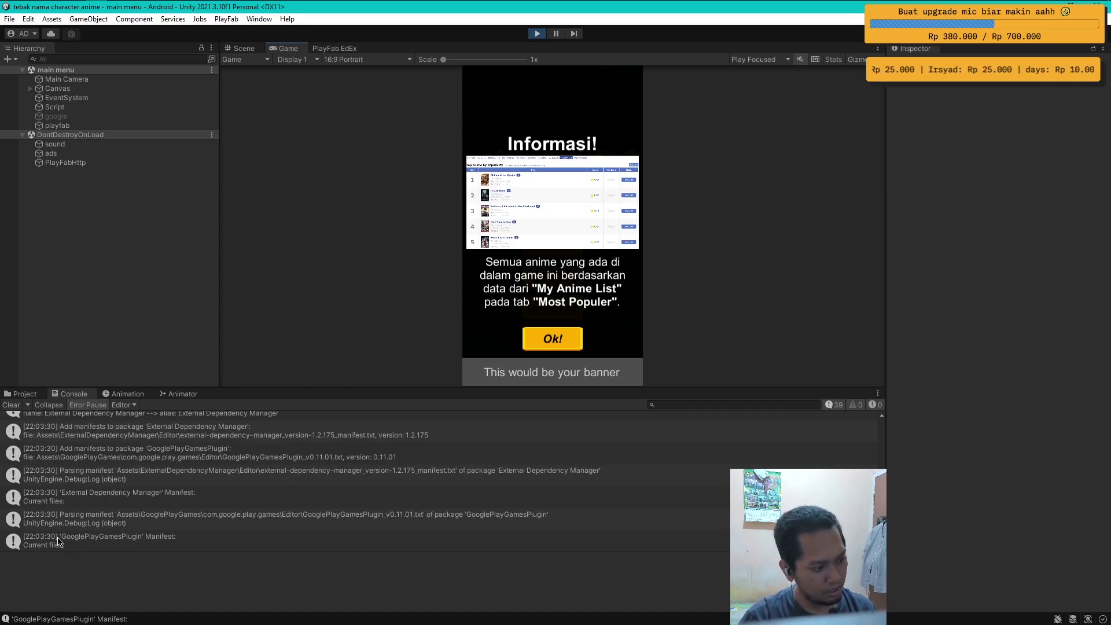
scroll(137, 535, "up", 1)
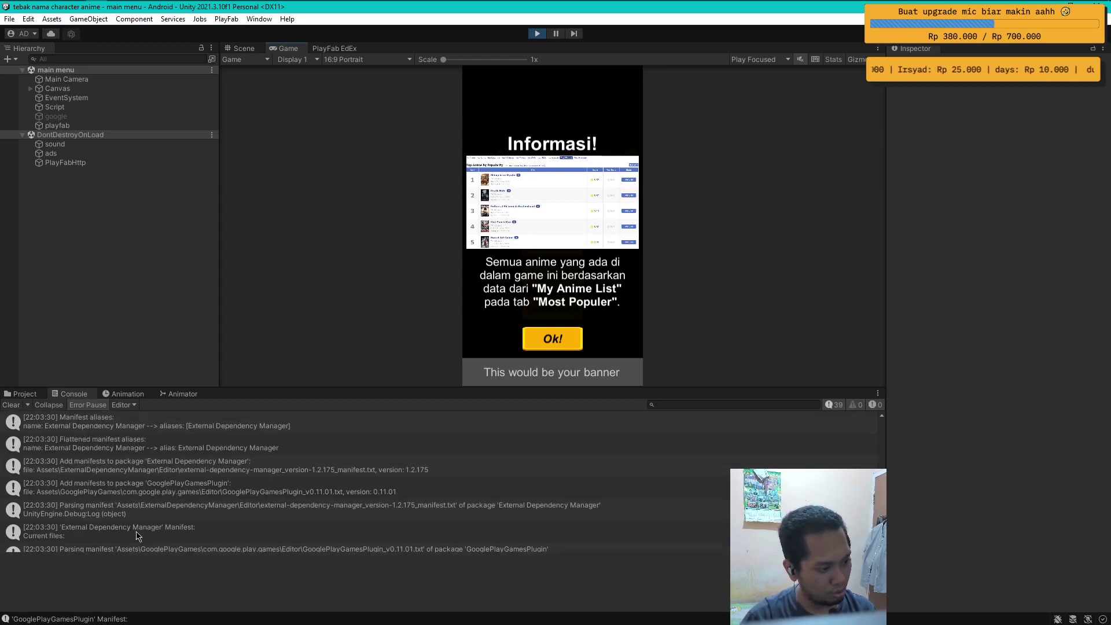
scroll(137, 535, "up", 1)
scroll(137, 535, "up", 1)
scroll(137, 535, "up", 2)
scroll(137, 535, "up", 2)
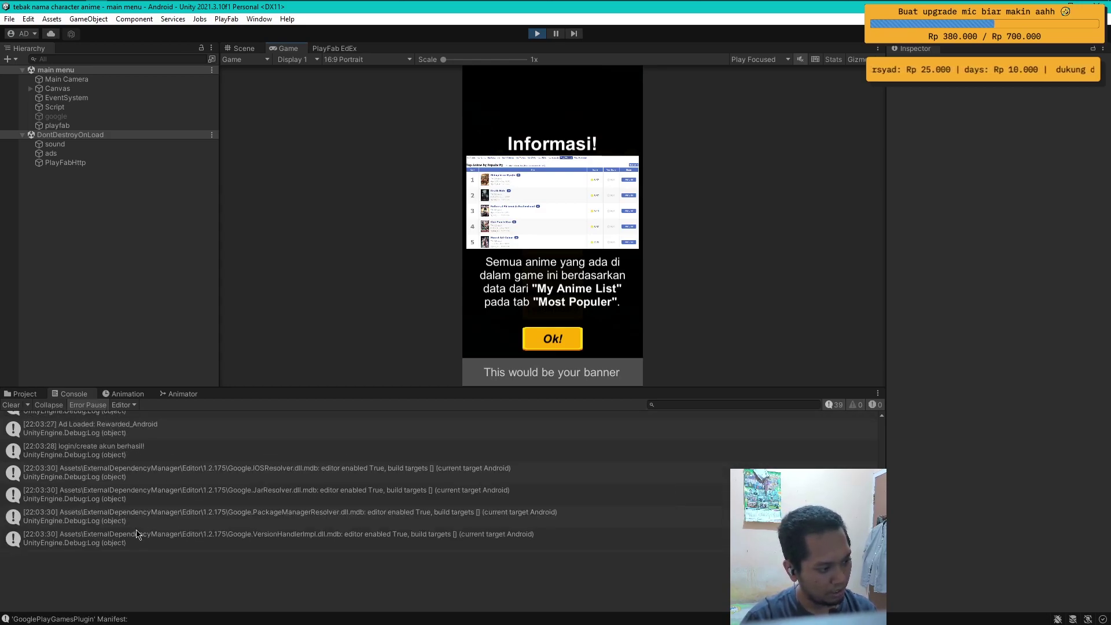
scroll(137, 535, "up", 1)
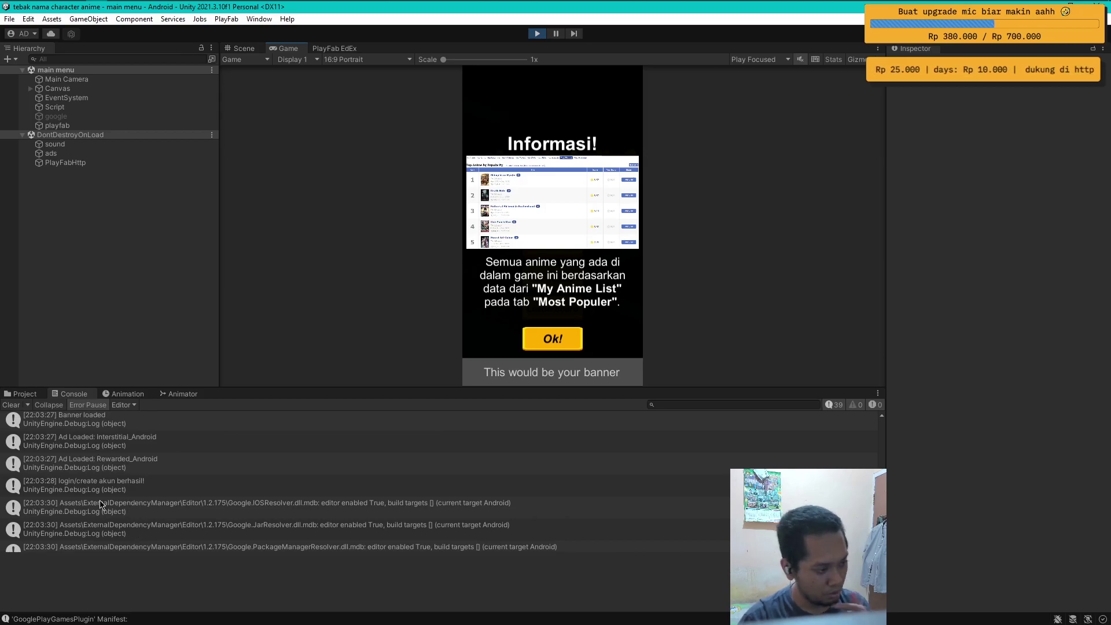
left_click(81, 490)
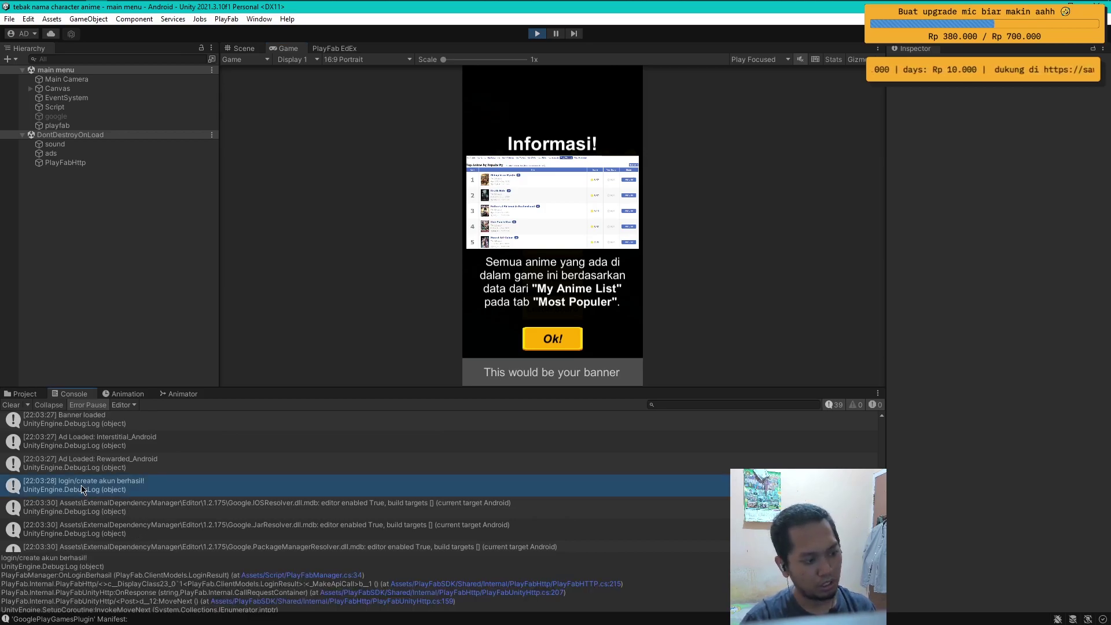
left_click(11, 404)
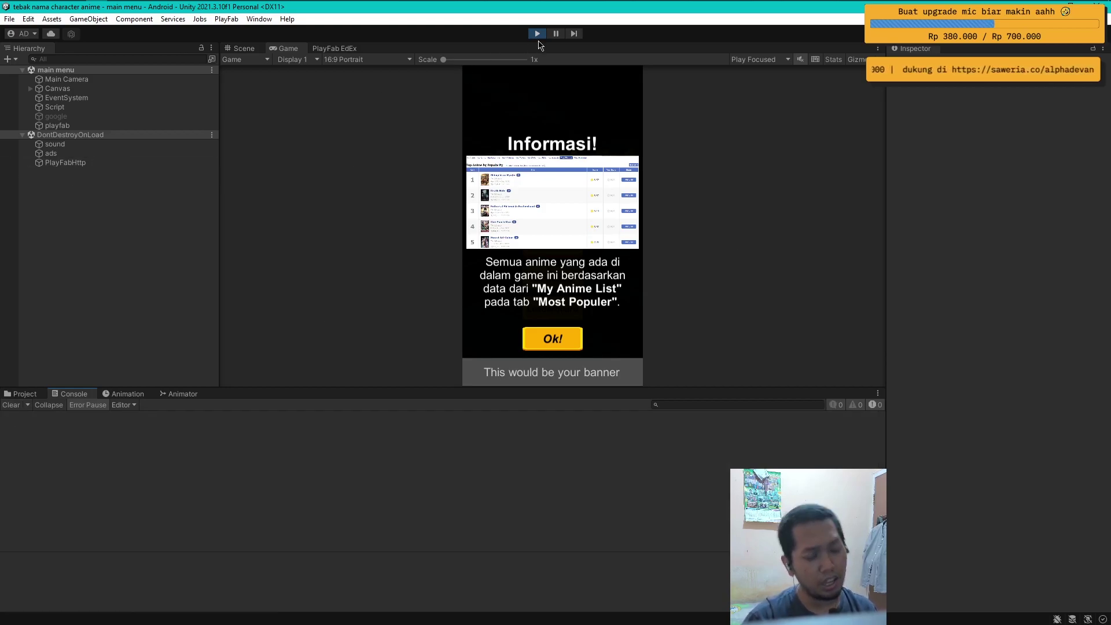
Refresh the PlayFab dashboard, search the siapakah dia players, and open the new player's overview.
left_click(75, 3)
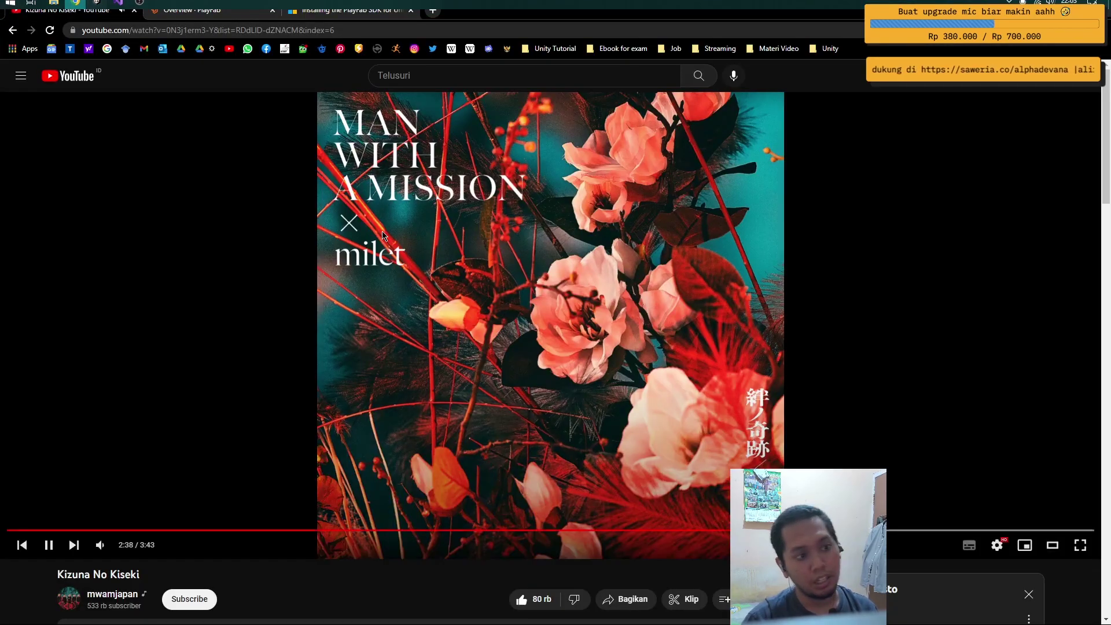
left_click(209, 17)
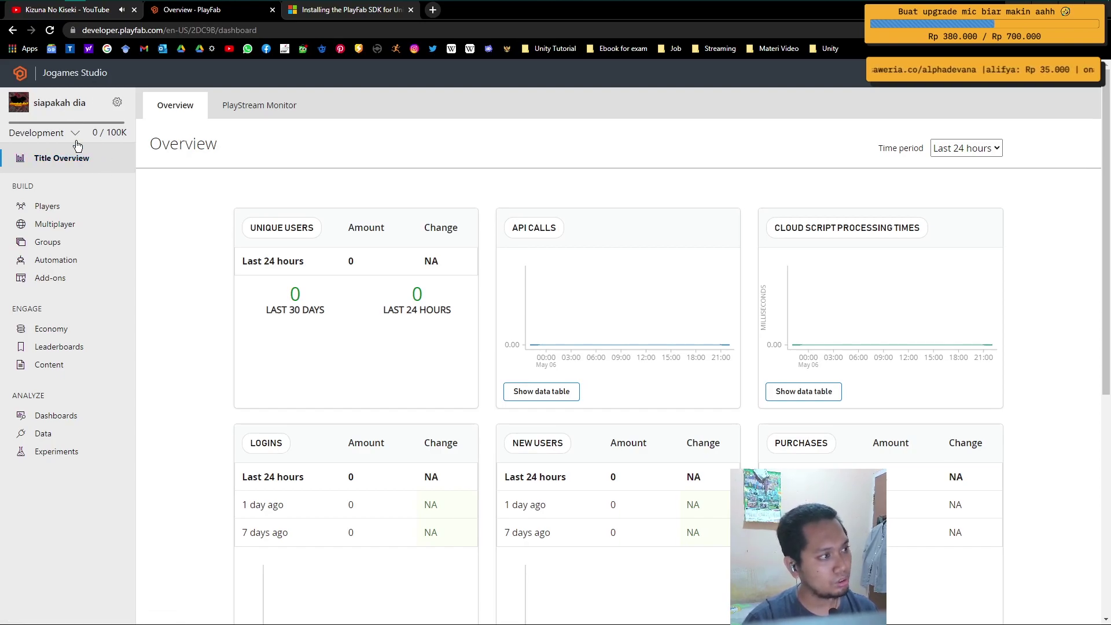
left_click(50, 30)
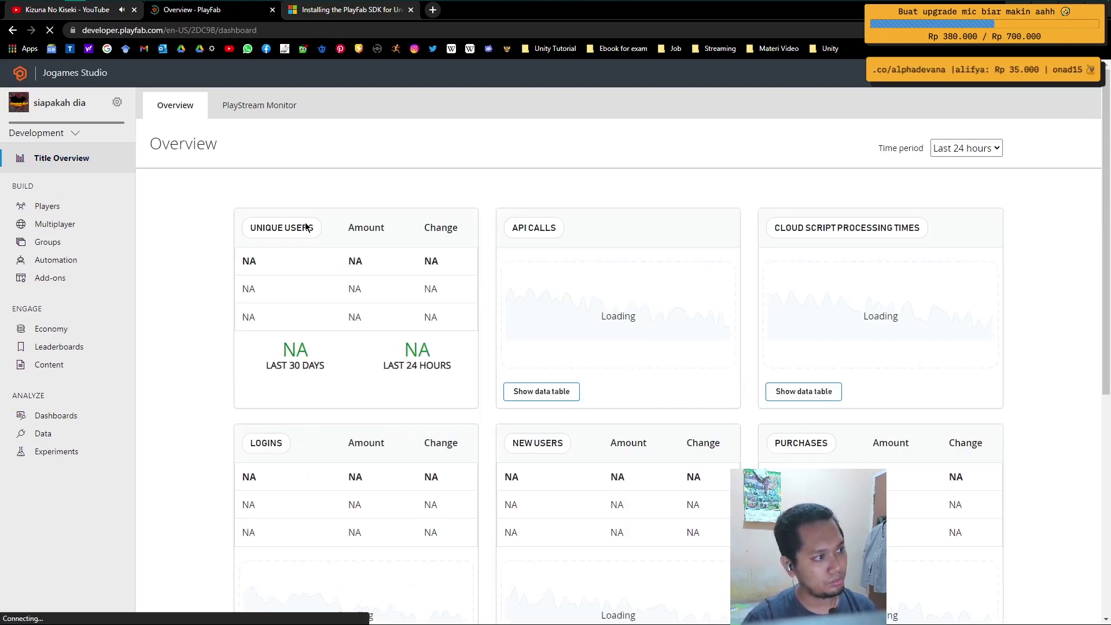
left_click(49, 206)
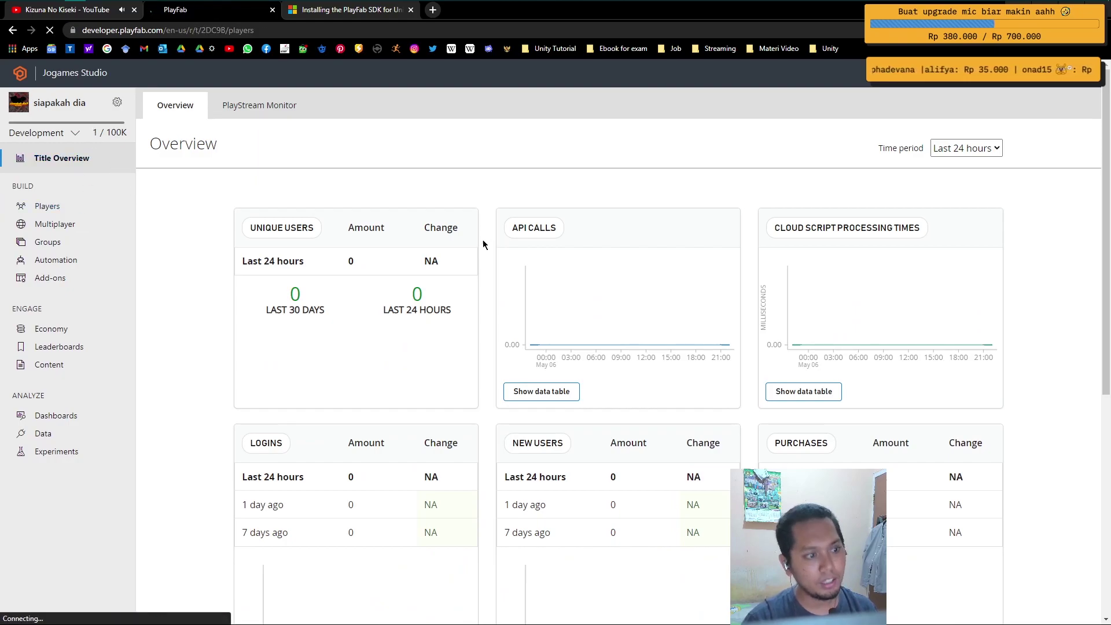
left_click(1005, 242)
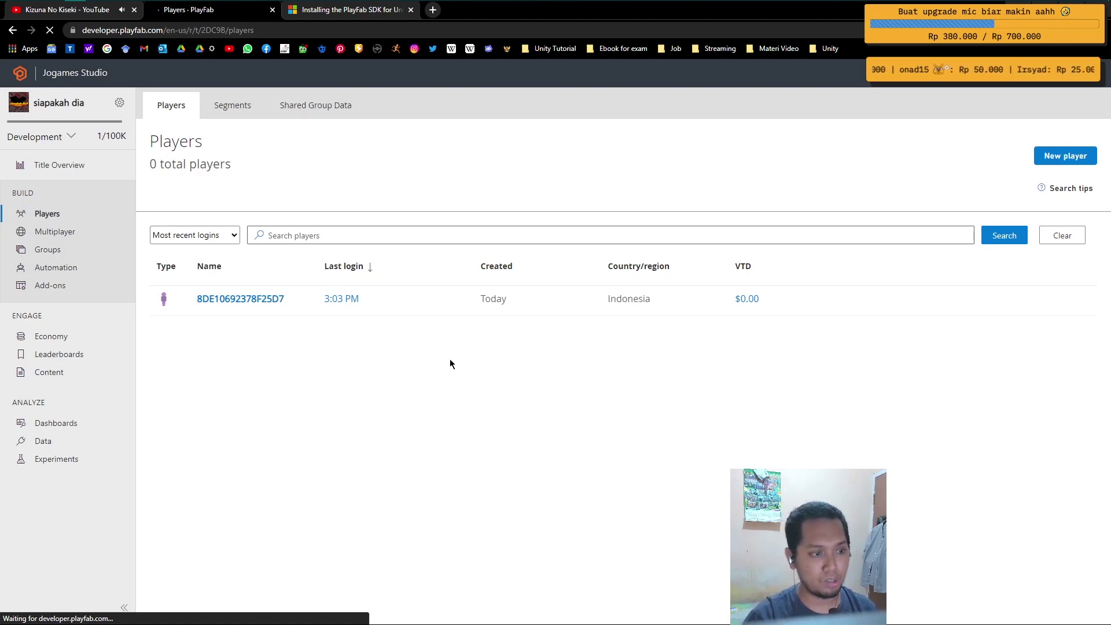
left_click(258, 303)
left_click(222, 298)
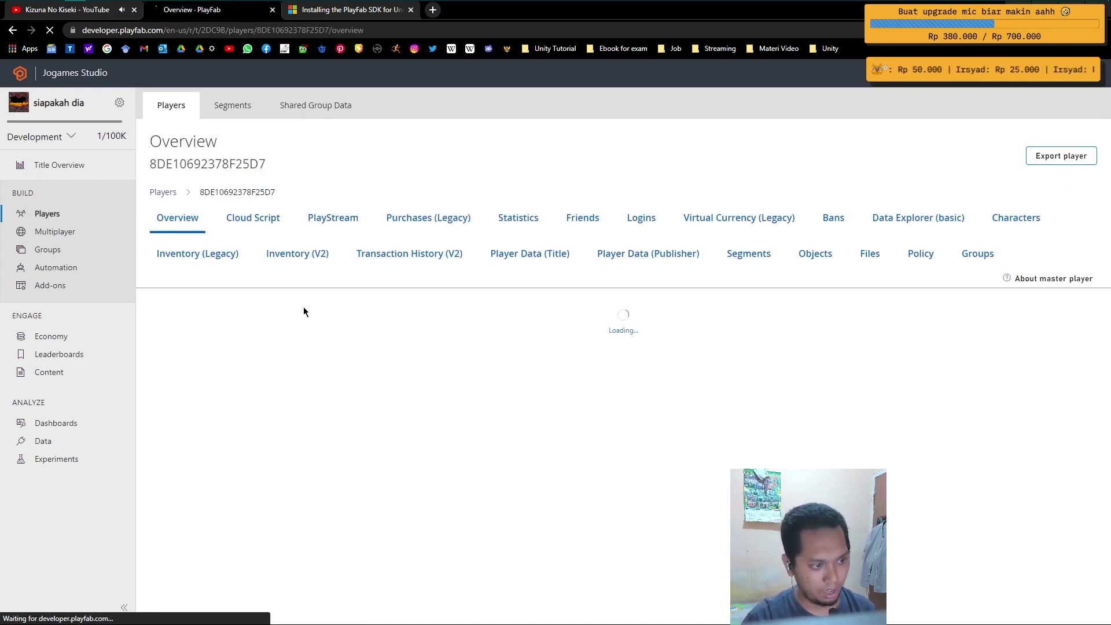